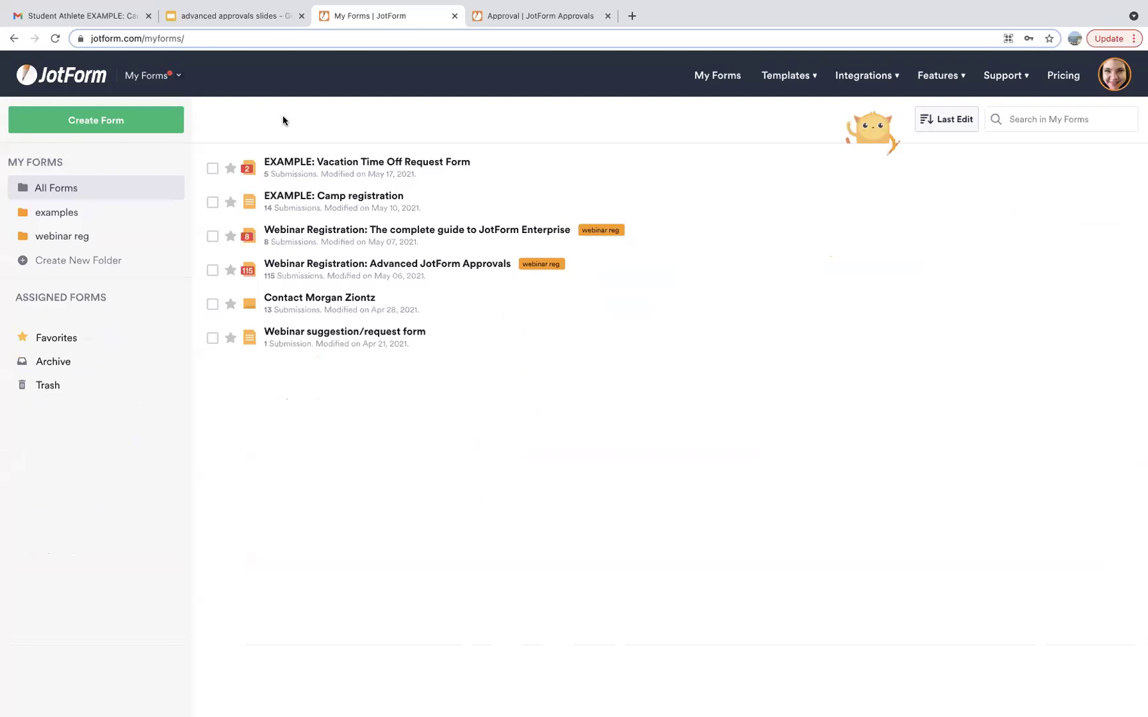
left_click(371, 166)
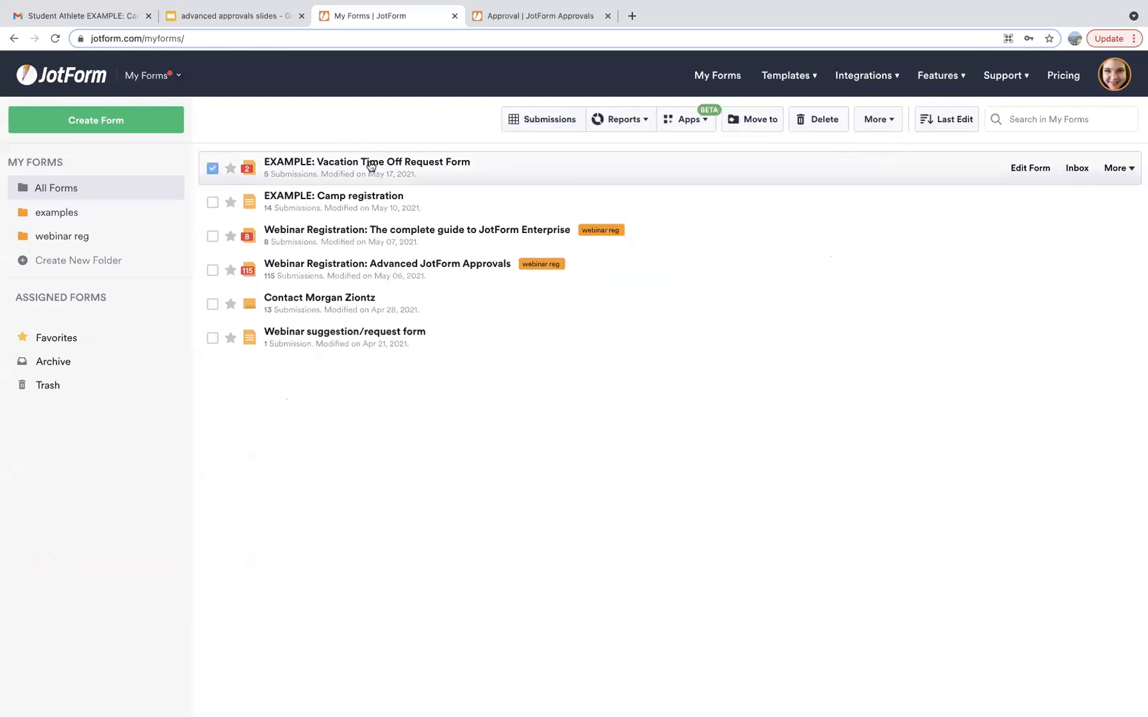
left_click(1020, 170)
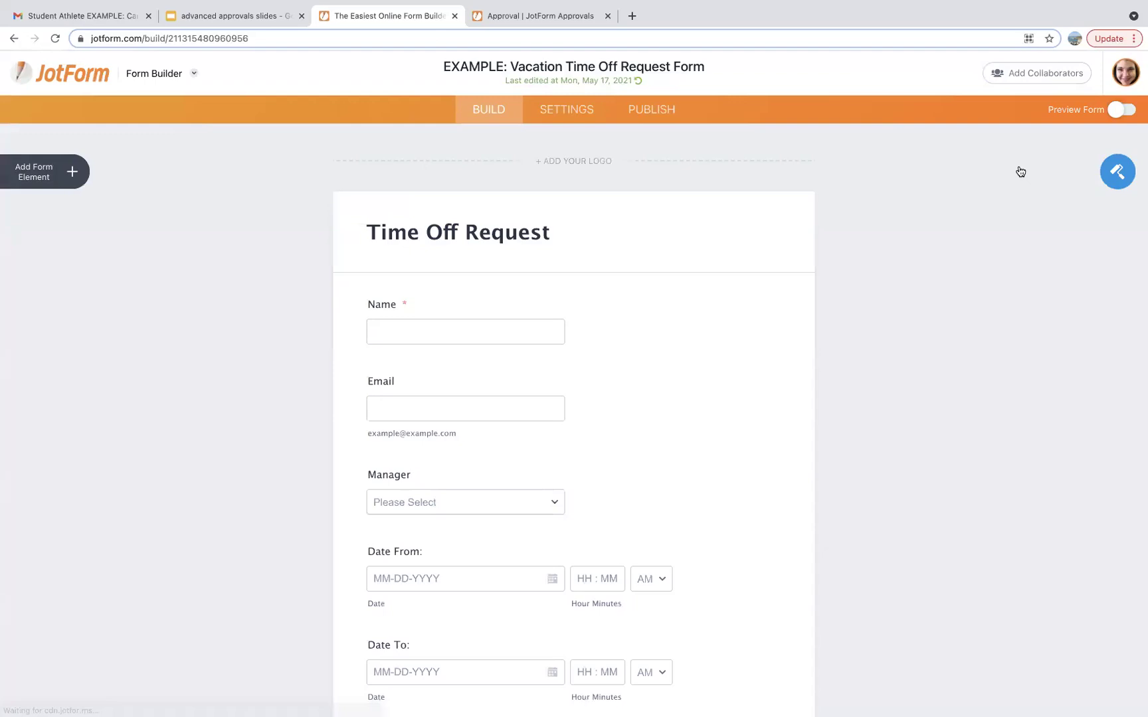
left_click(564, 112)
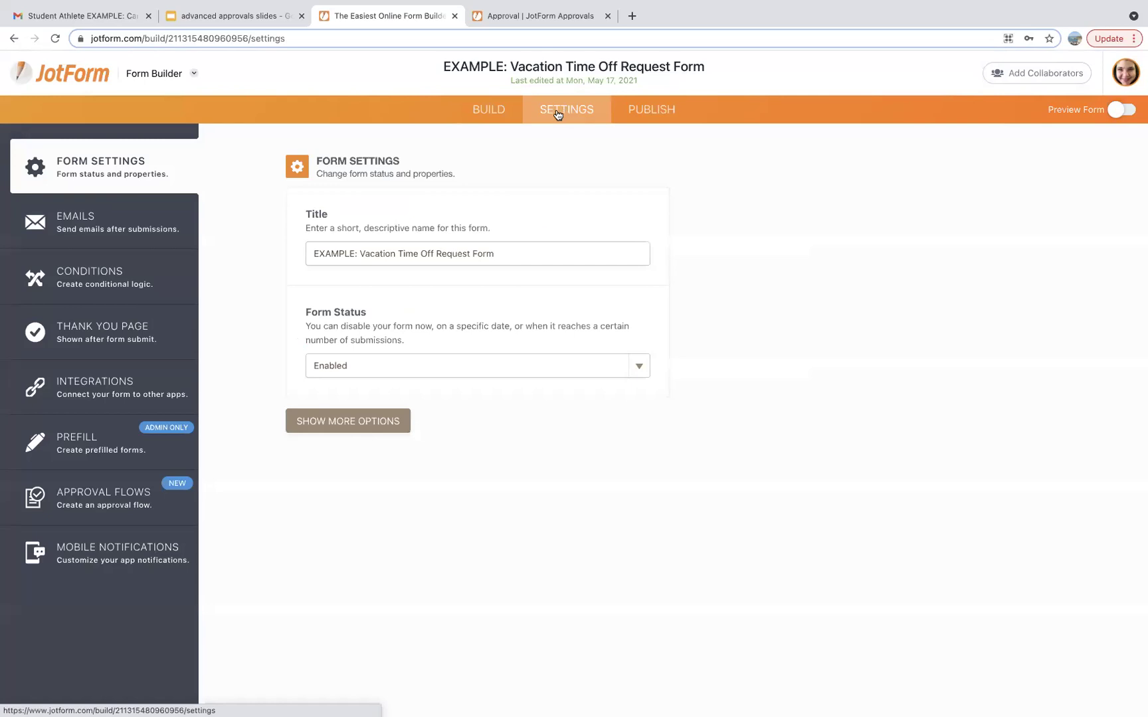
left_click(94, 504)
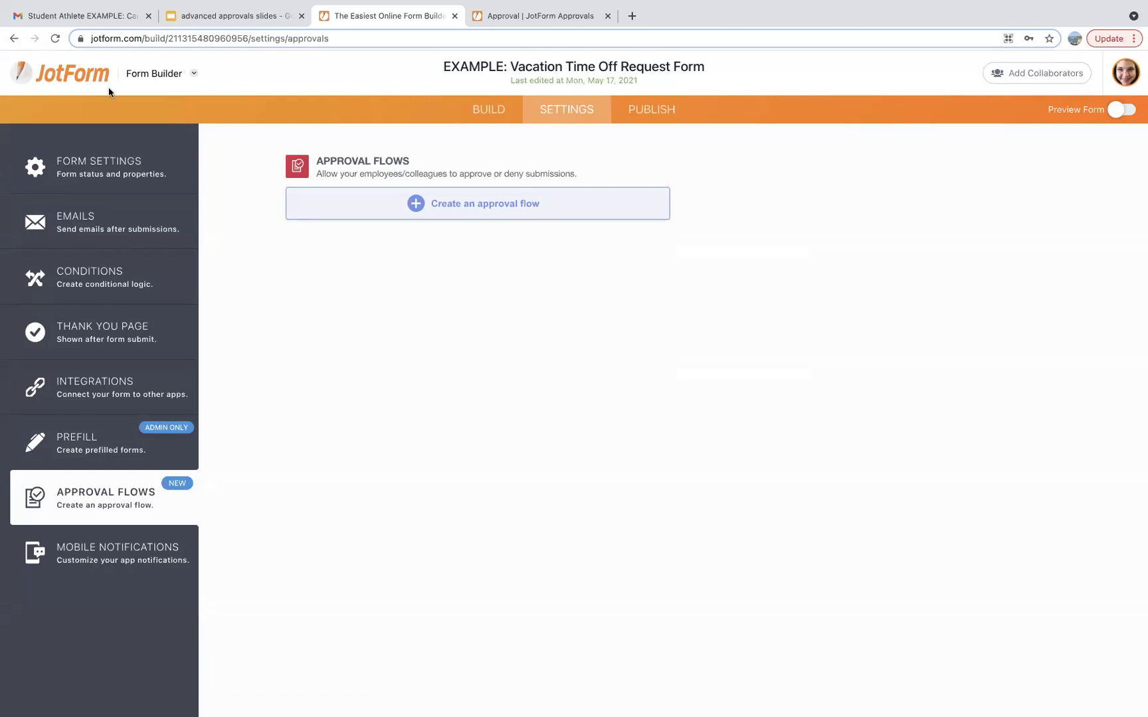
left_click(85, 79)
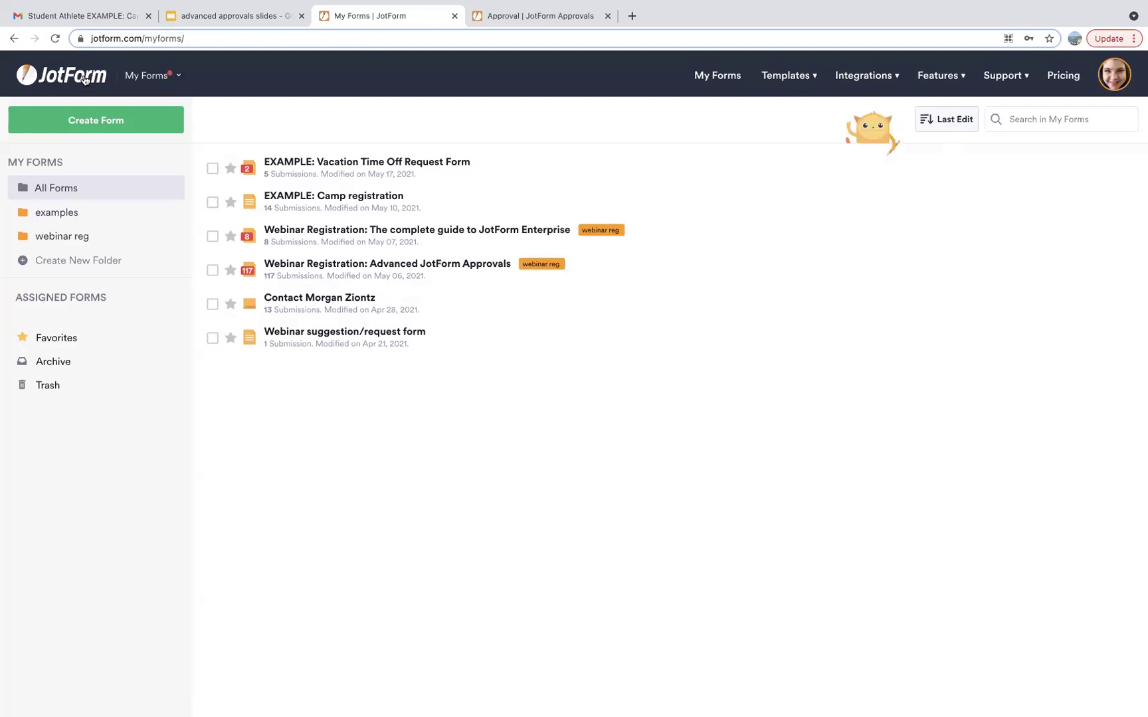
Switch from My Forms to My Approvals and start creating a new approval flow.
left_click(150, 75)
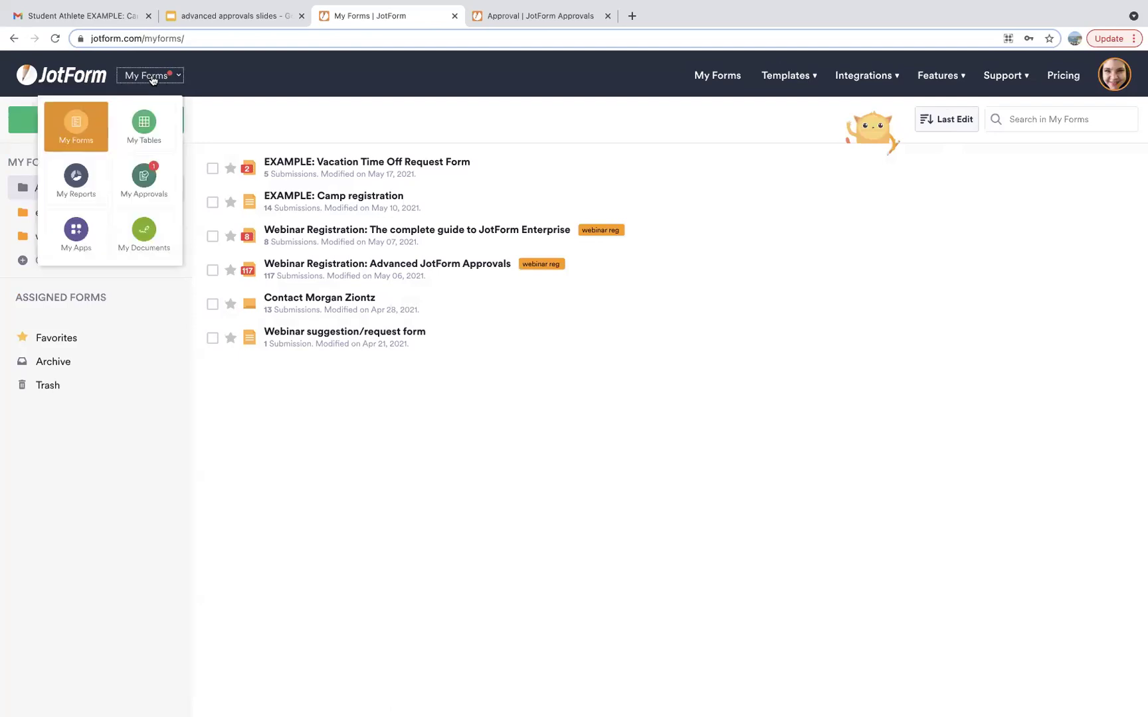
left_click(157, 181)
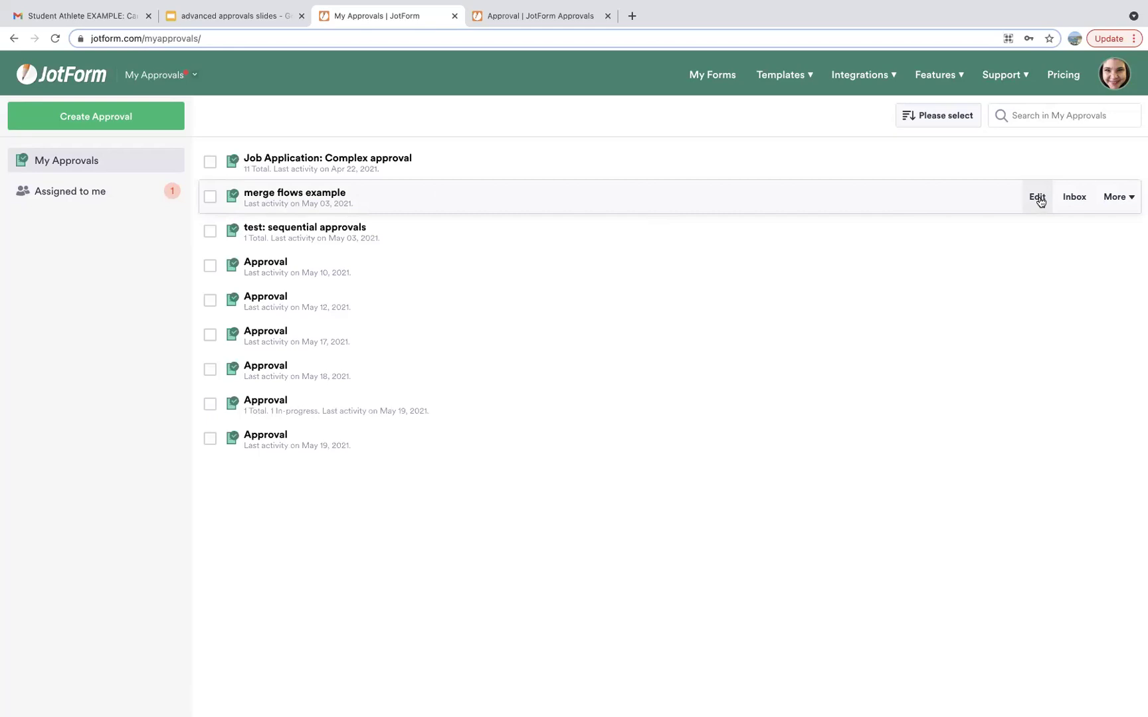
left_click(147, 119)
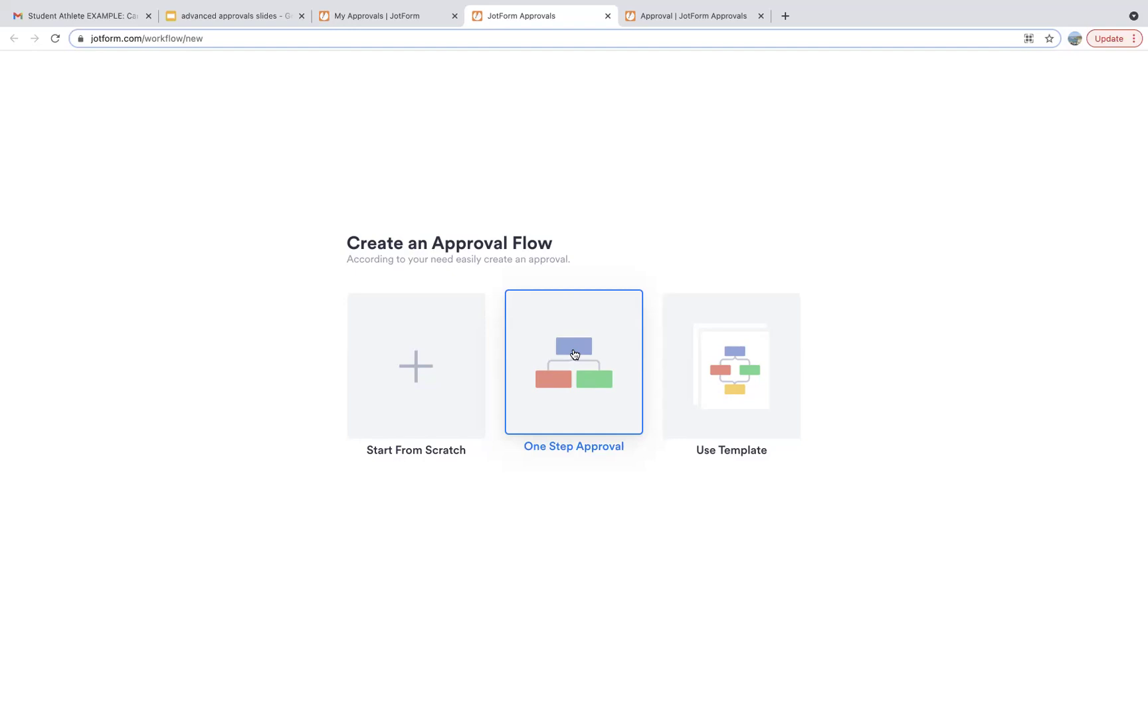
Look at the approval templates, then go back and start a blank flow from scratch.
left_click(736, 360)
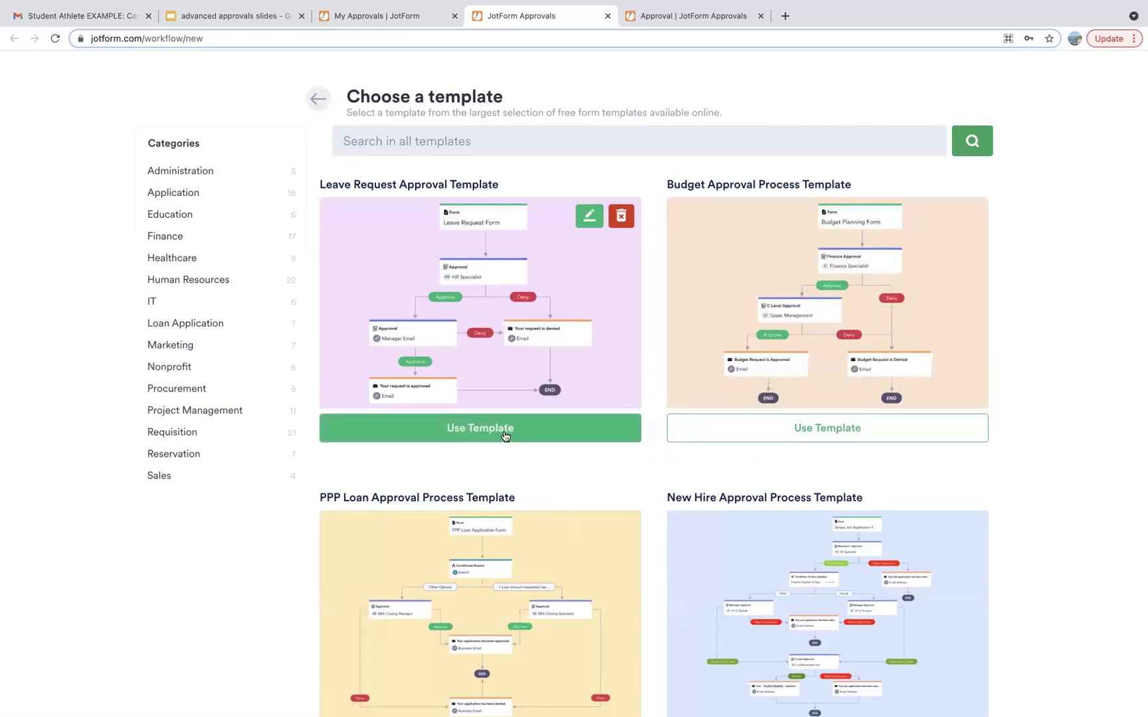
left_click(318, 97)
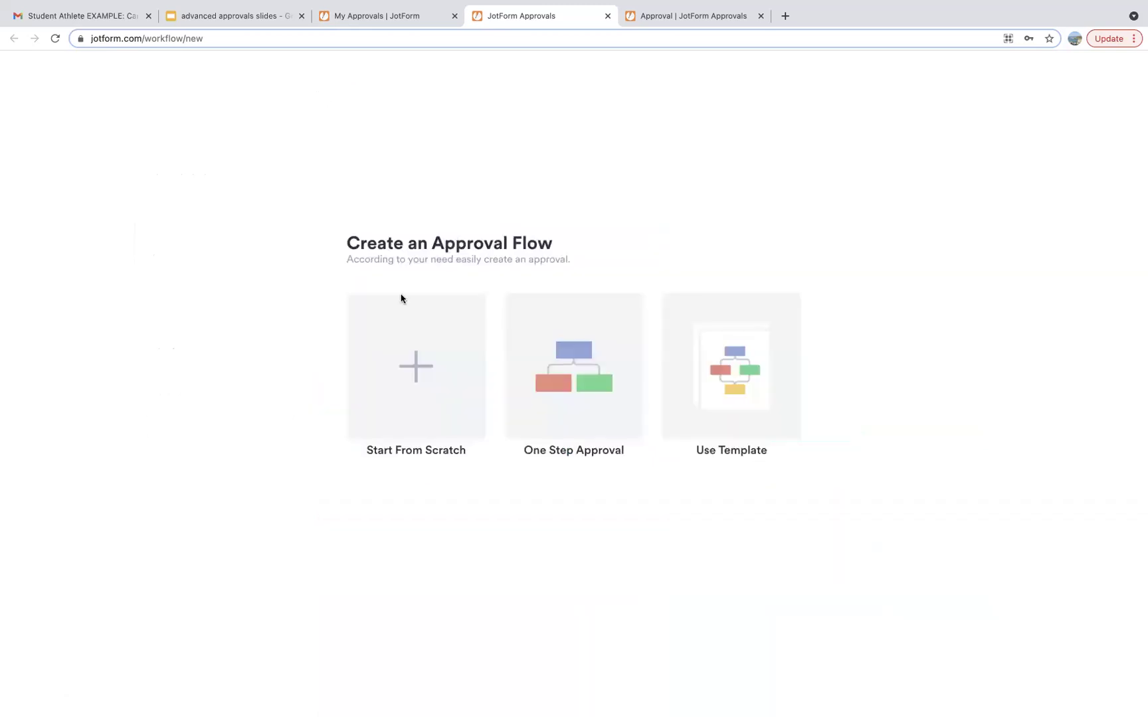
left_click(412, 352)
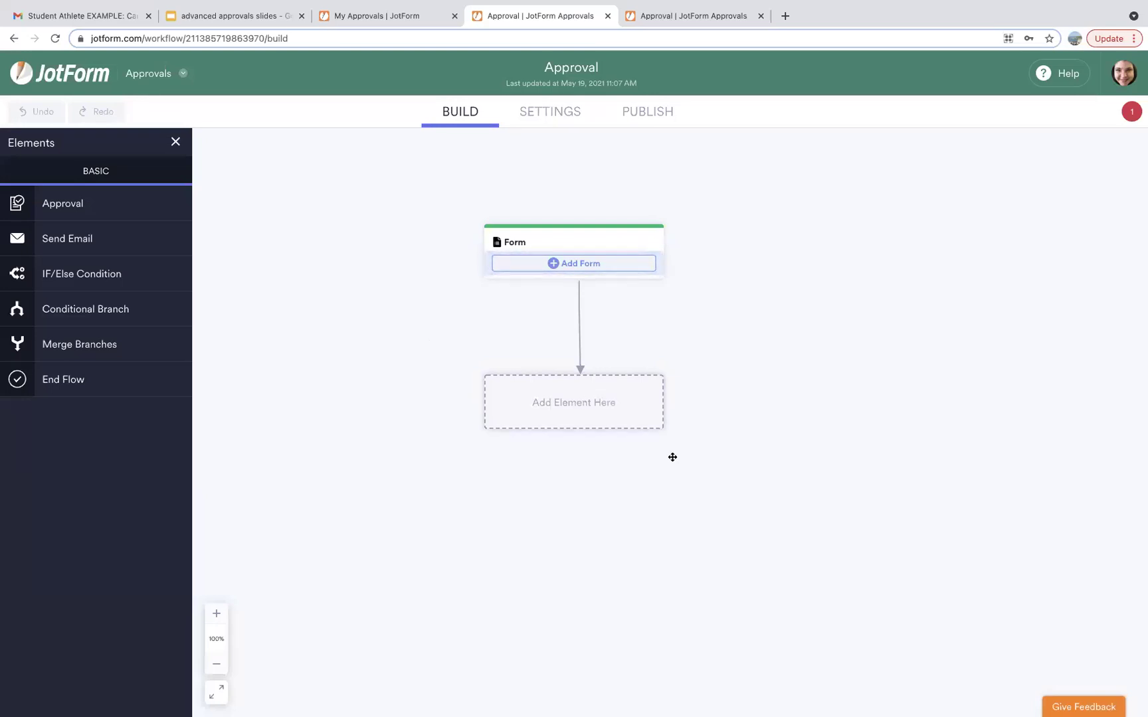
Drag the Add Element Here placeholder up toward the Form step.
left_click_drag(652, 403, 654, 357)
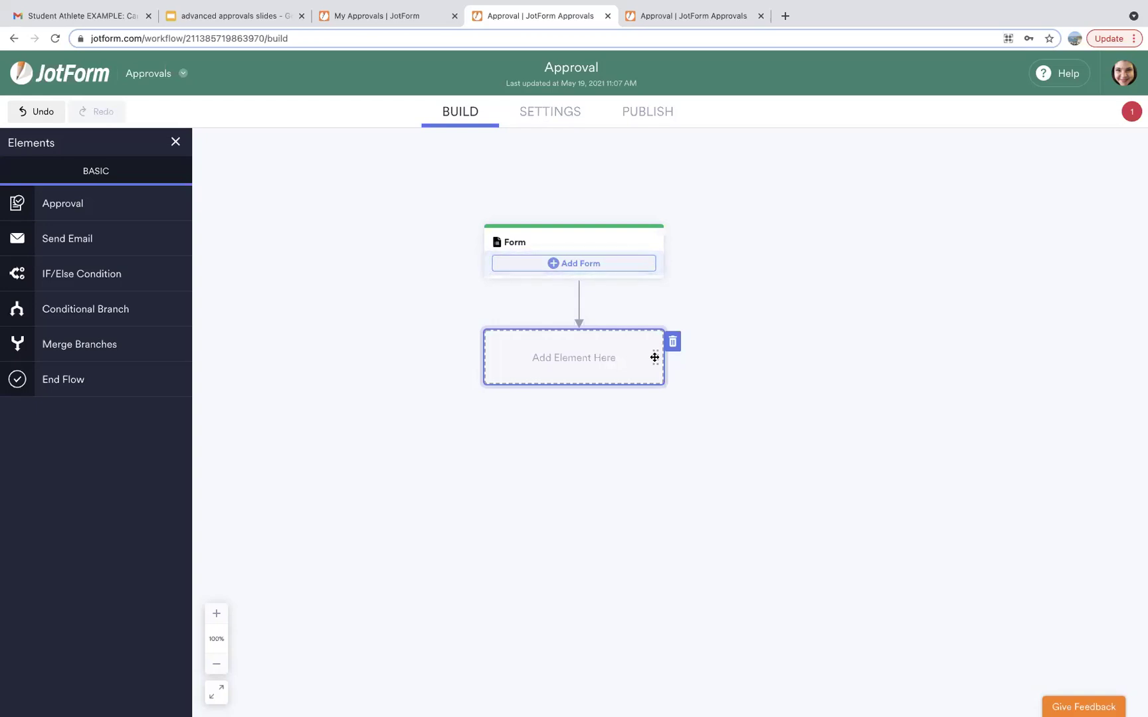
Attach the Vacation Time Off Request form to the Form step and preview it.
left_click(603, 268)
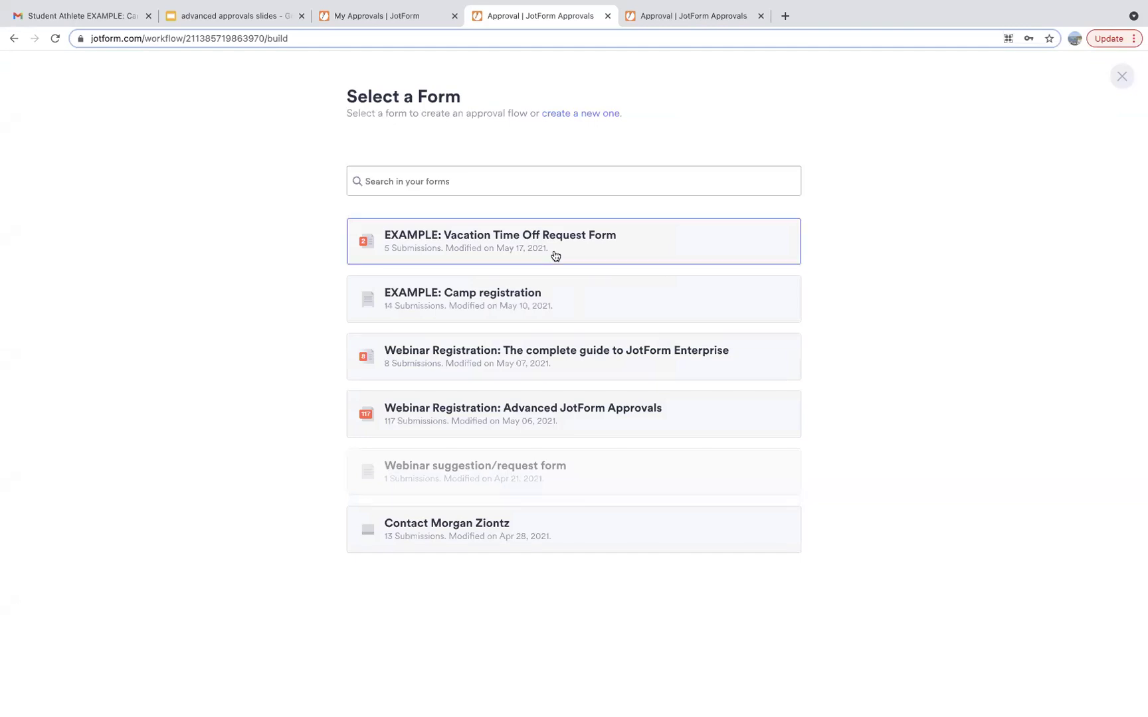
left_click(555, 256)
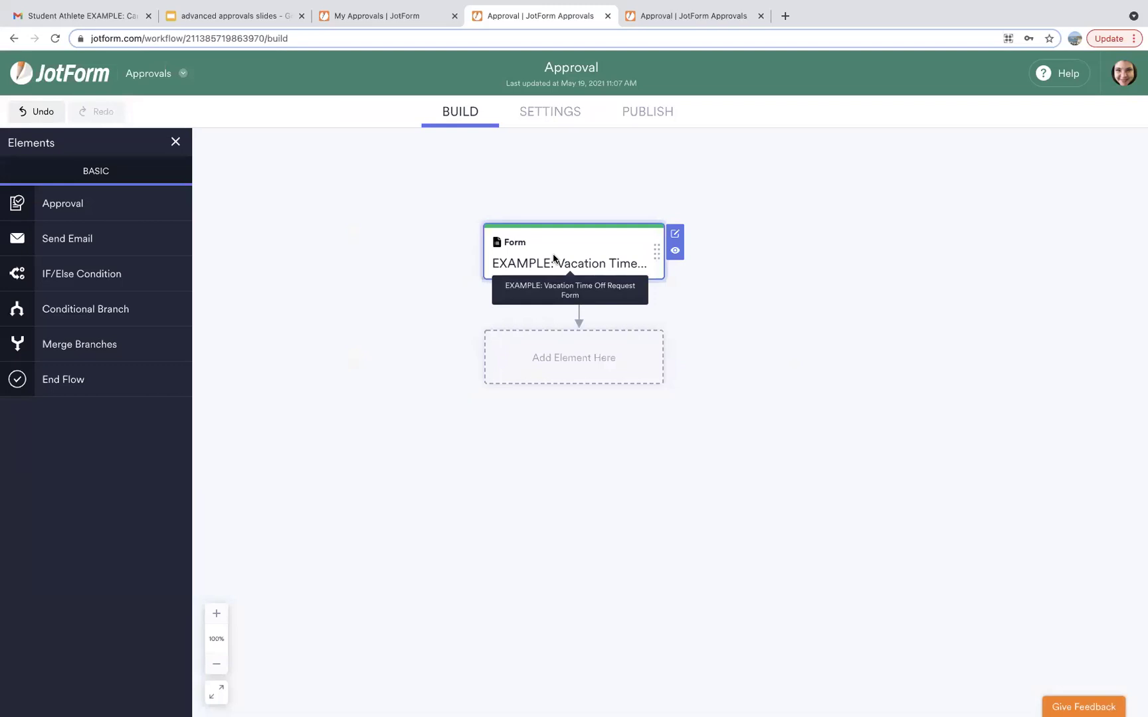
left_click(675, 252)
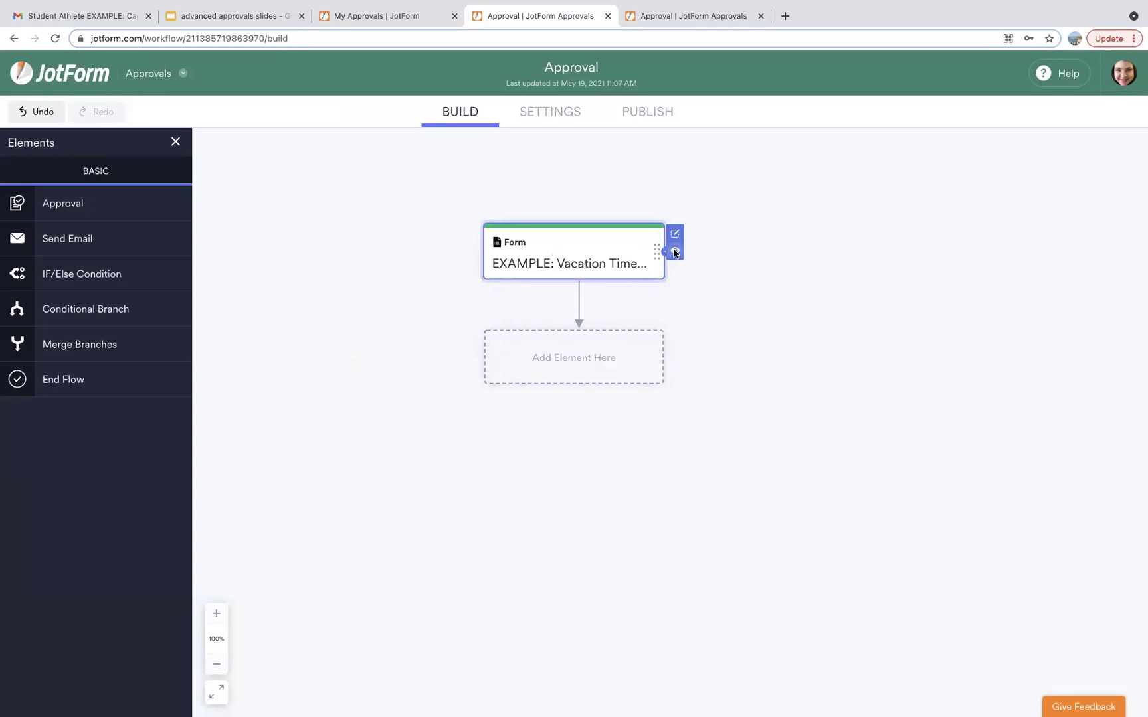
left_click(555, 15)
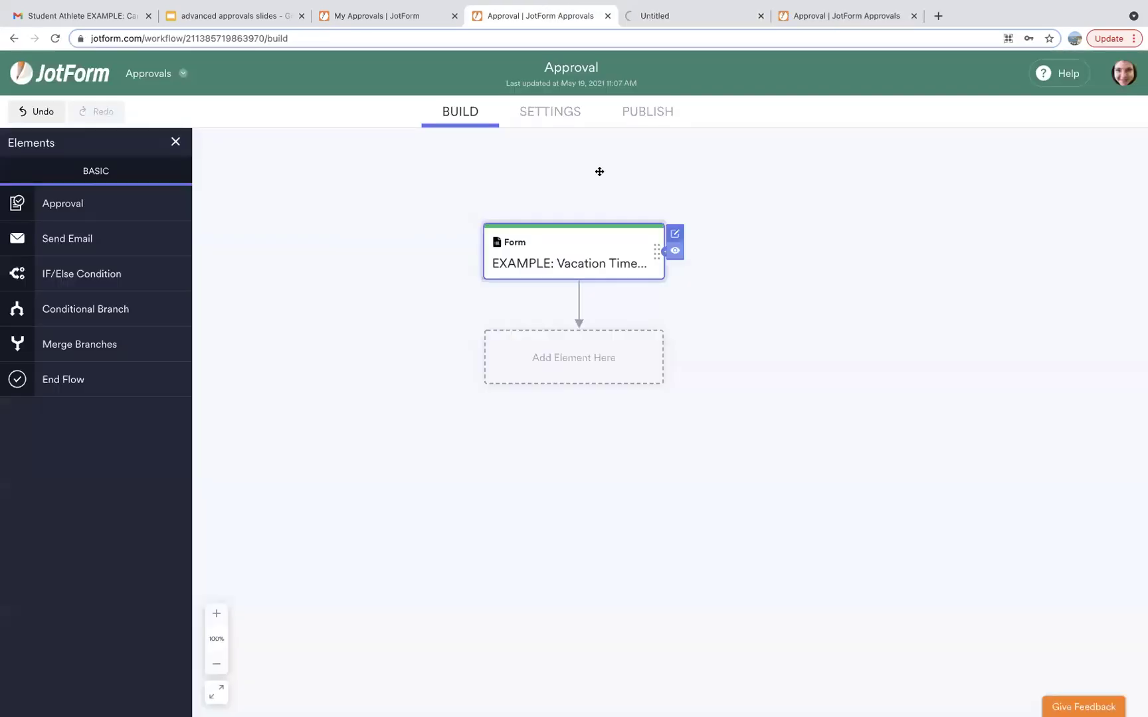
Drop an Approval element into the placeholder and title it 'HR approval'.
left_click_drag(647, 356, 1069, 408)
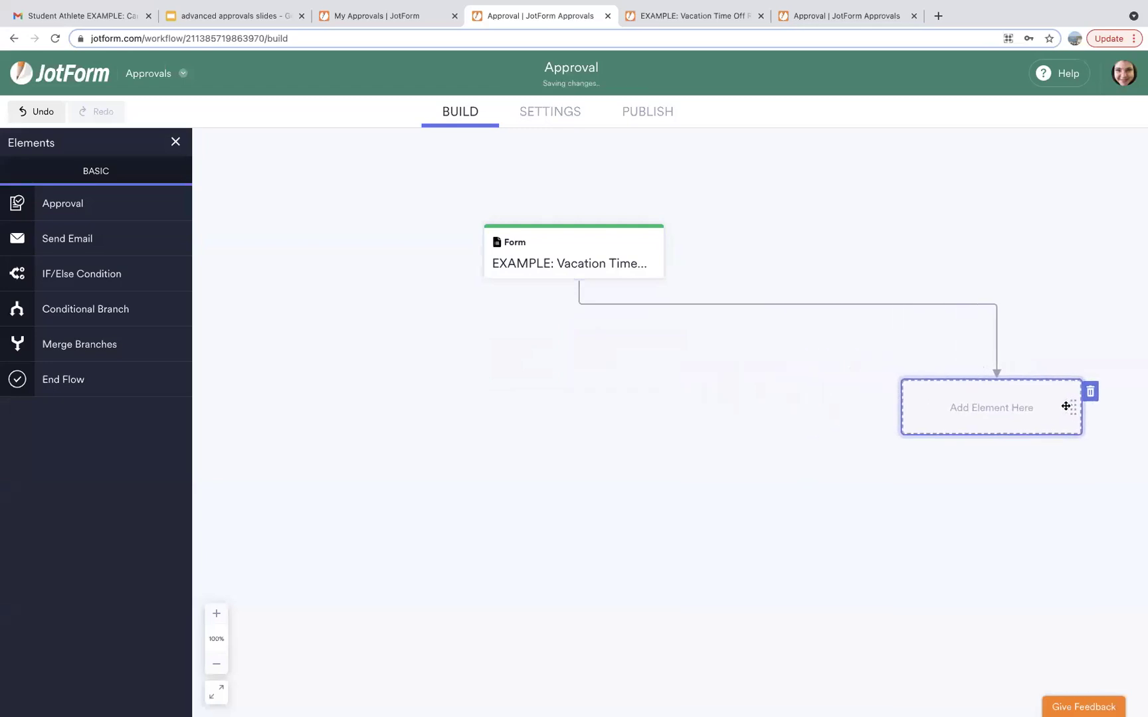
left_click_drag(101, 212, 954, 401)
type("HR approval")
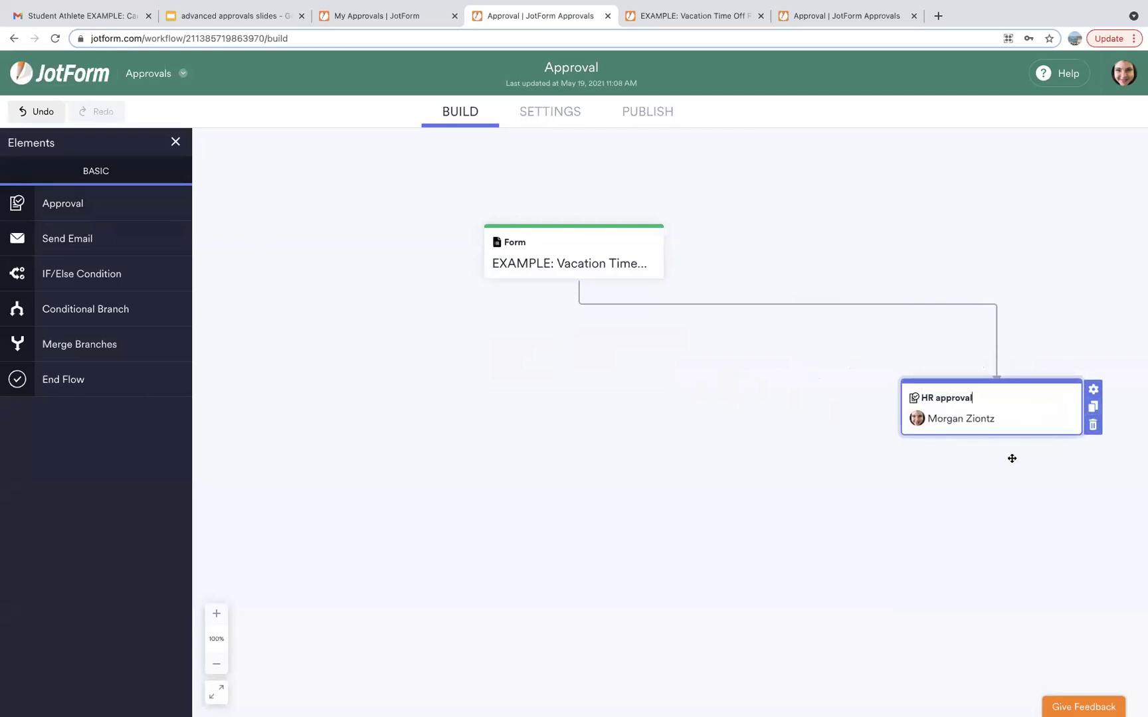
left_click(1011, 458)
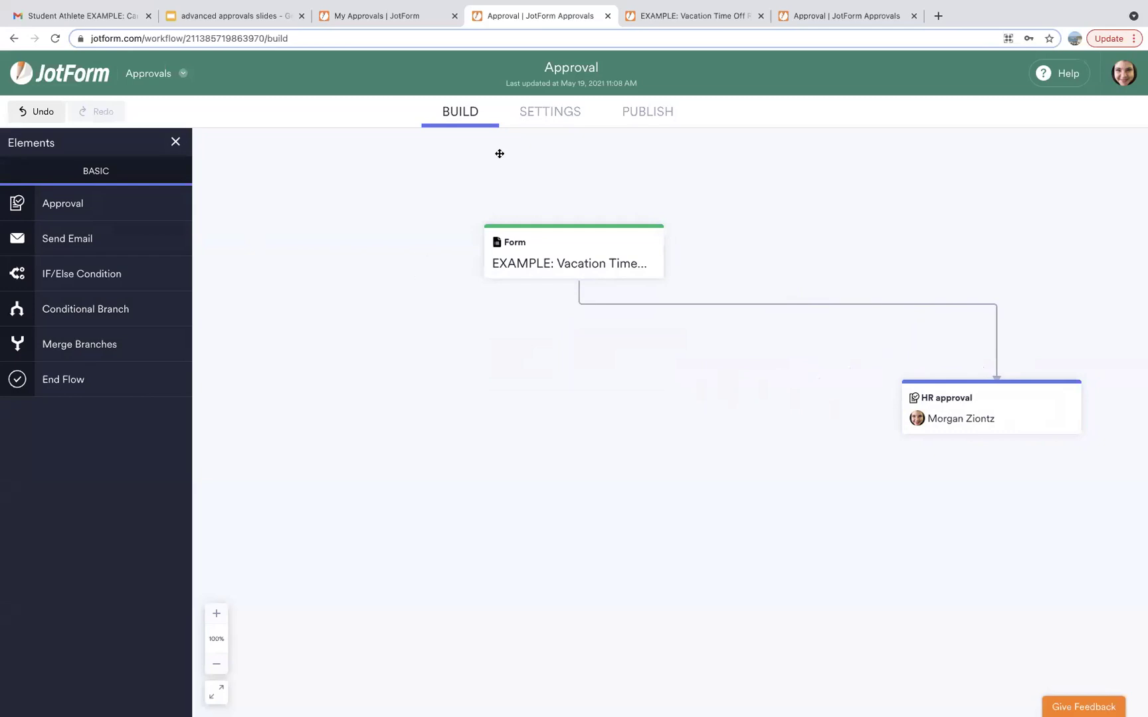
left_click(669, 12)
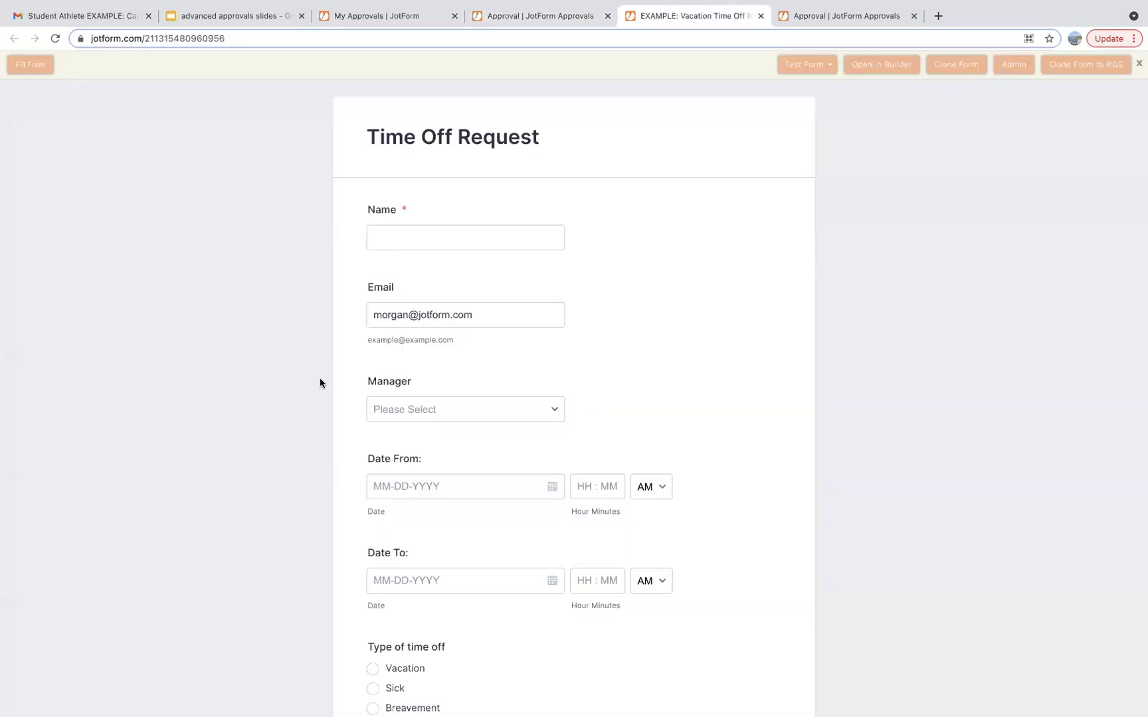
scroll(320, 380, "down", 3)
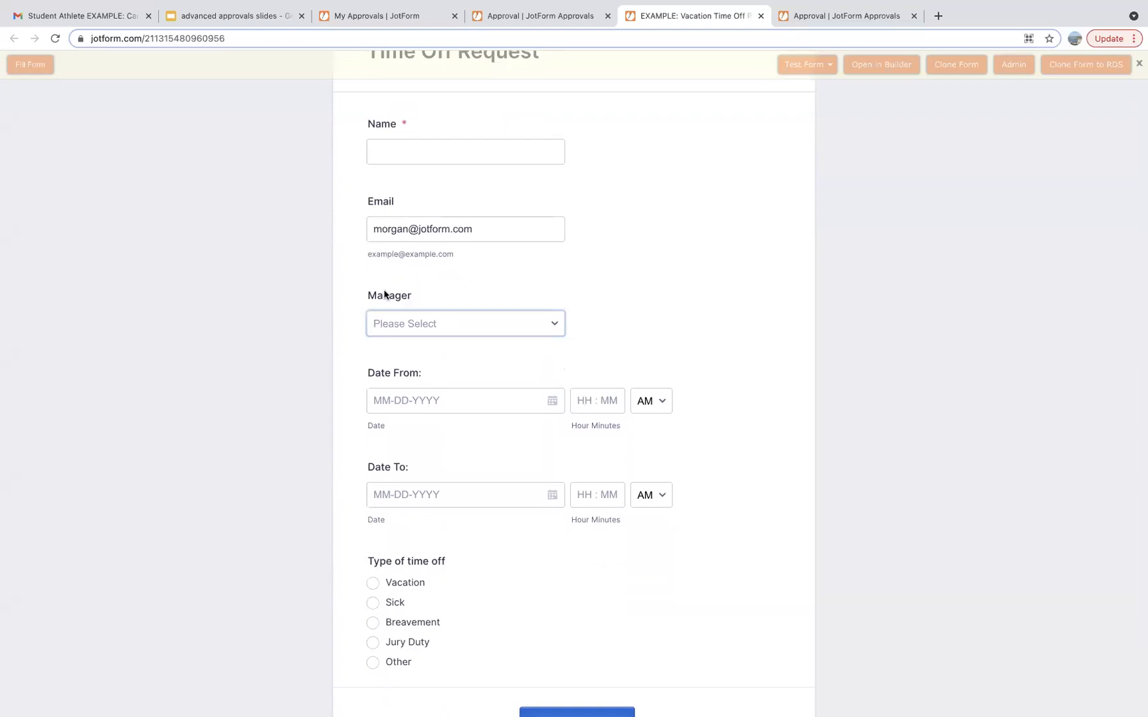
left_click(456, 325)
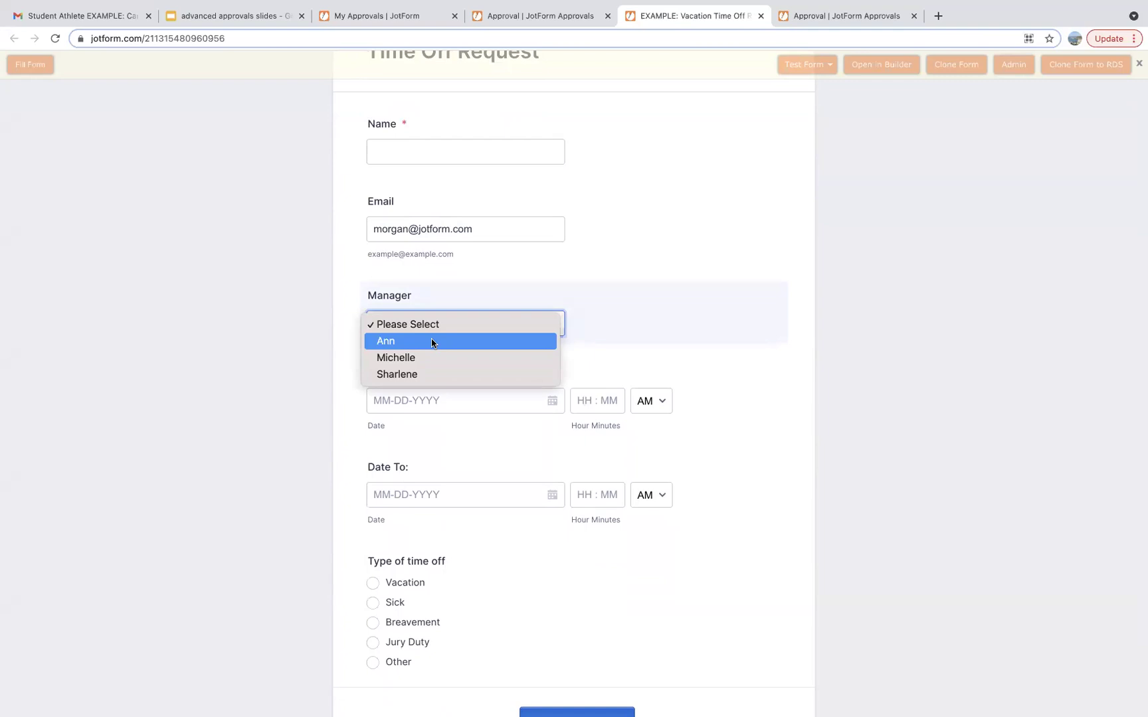
left_click(523, 21)
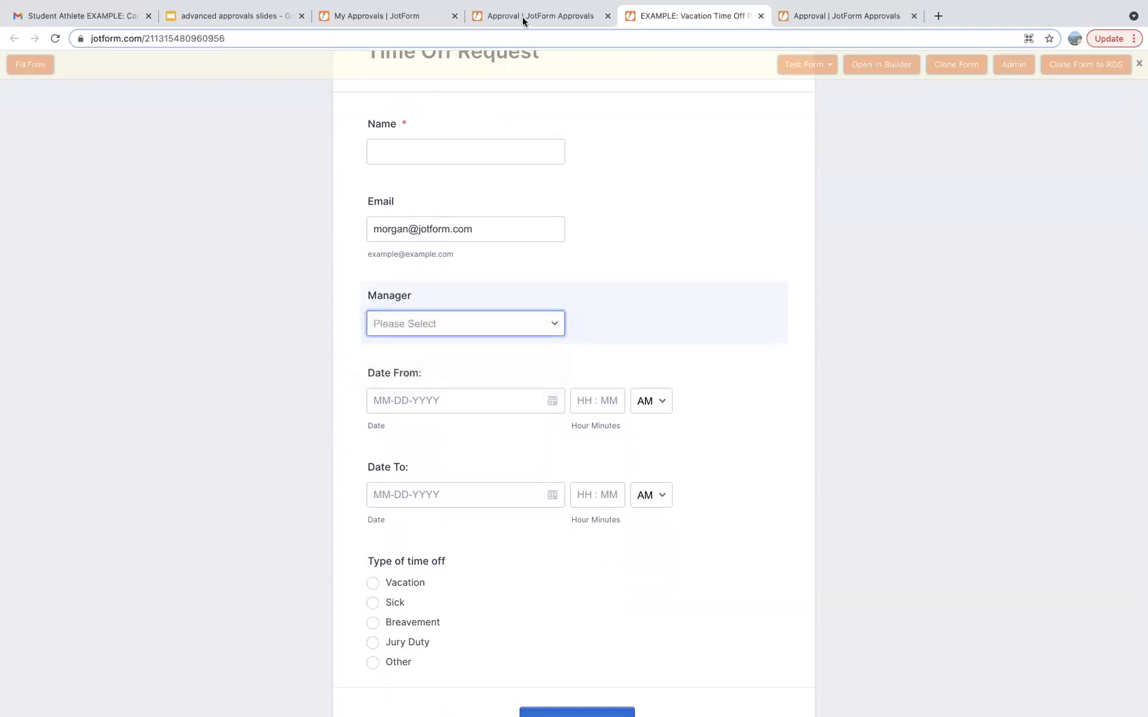
left_click(523, 20)
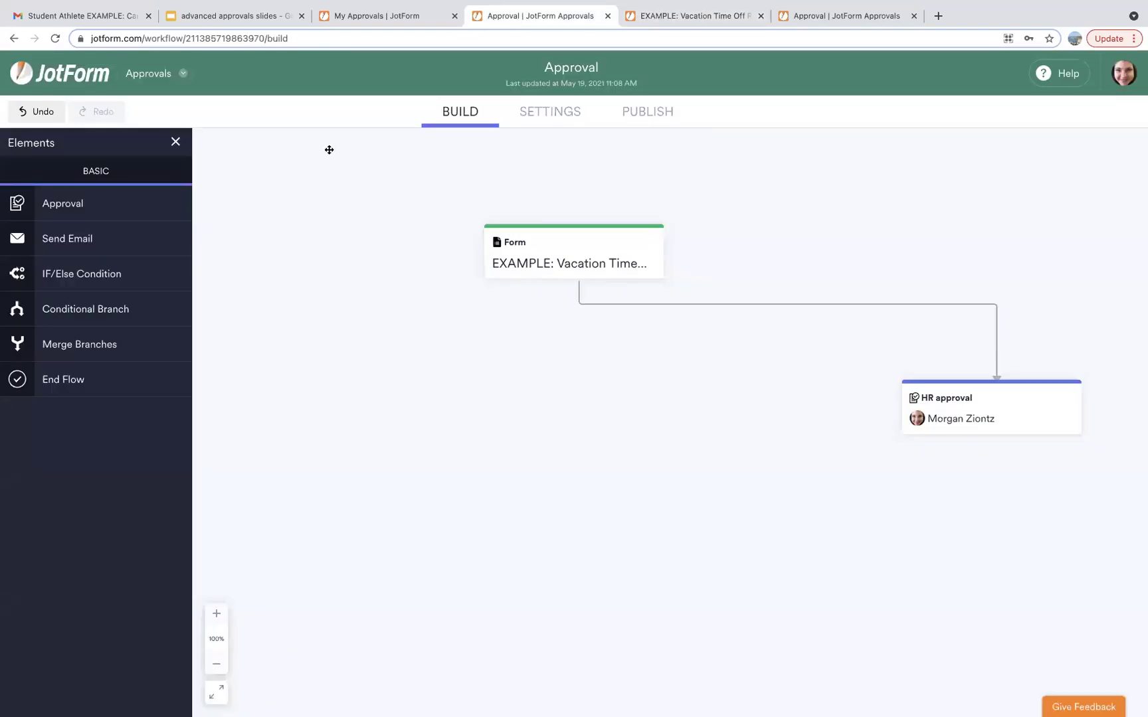
Place a Conditional Branch step on the canvas and bring up its properties.
scroll(333, 201, "down", 1)
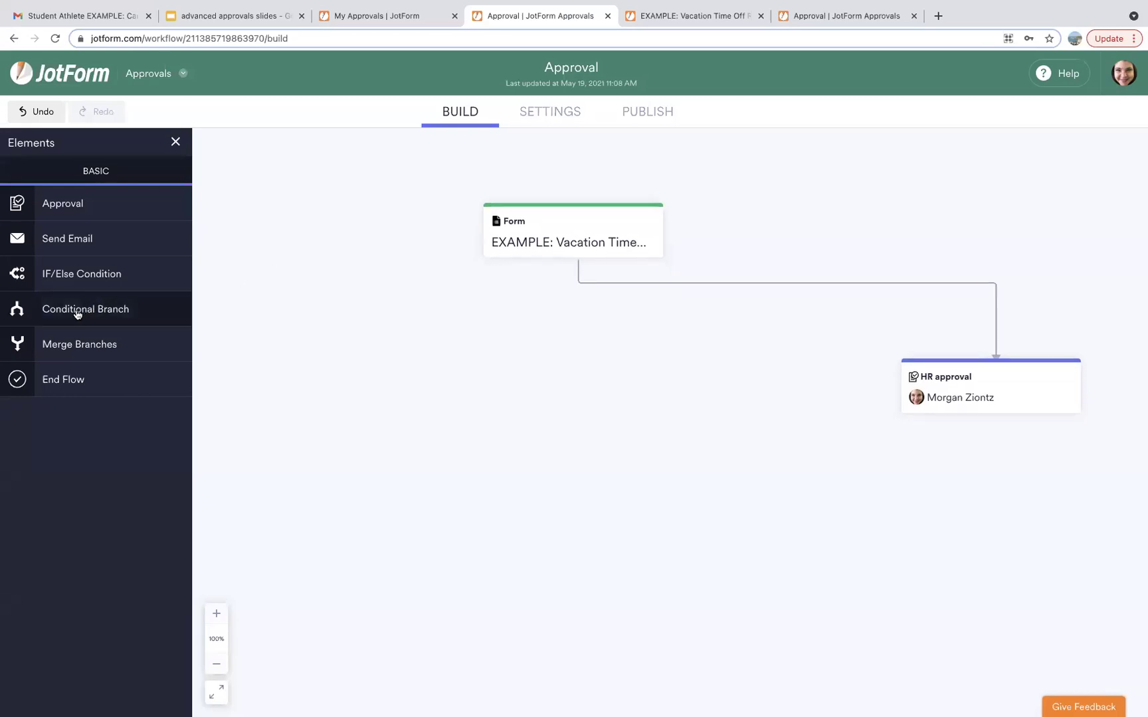
left_click_drag(77, 314, 152, 305)
left_click_drag(302, 332, 301, 333)
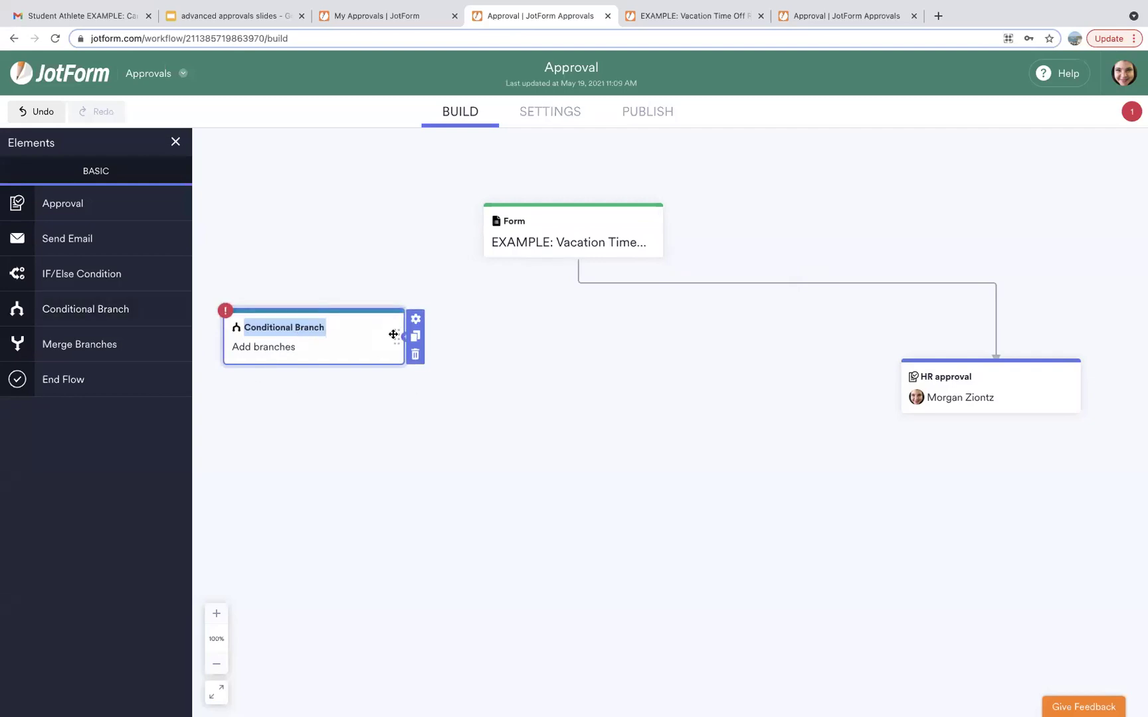
left_click_drag(393, 334, 391, 332)
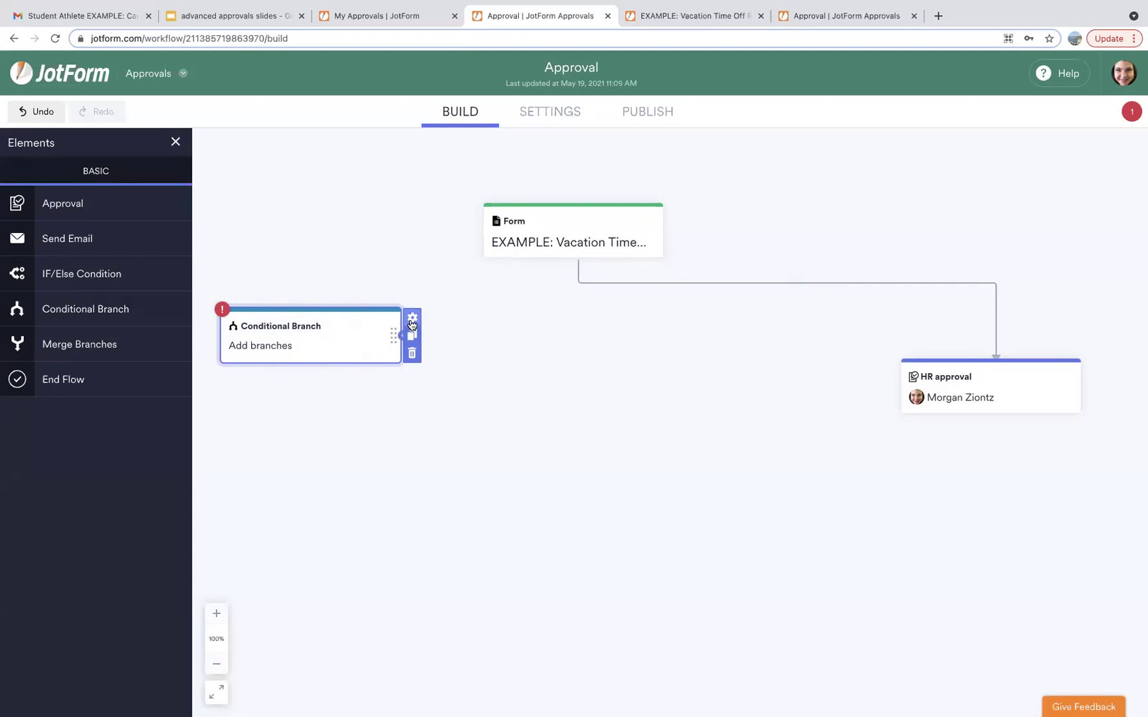
left_click(411, 319)
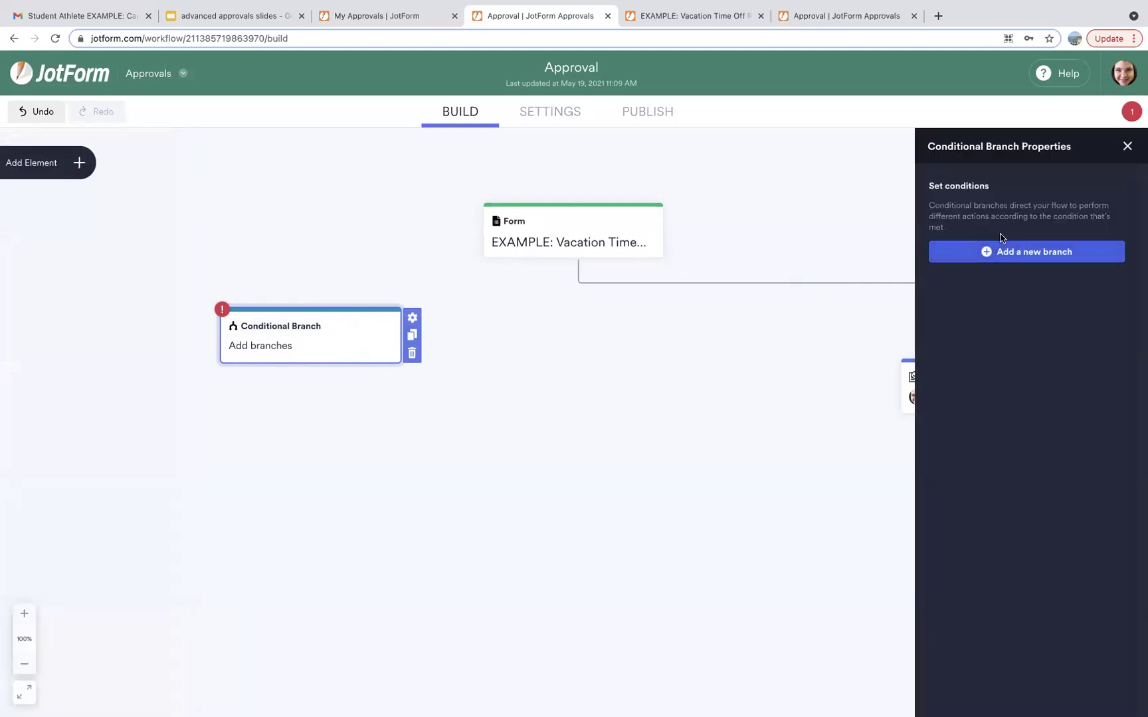
Add the first branch: IF Manager Is Equal To the first manager, and save.
left_click(995, 253)
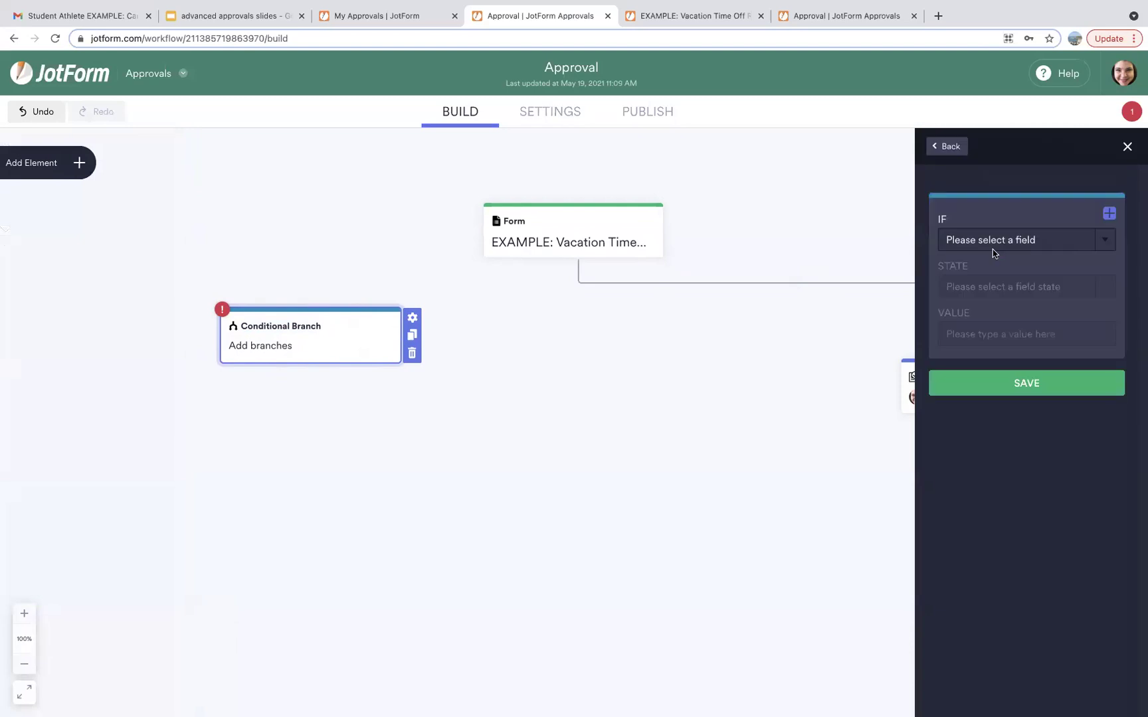
left_click(993, 240)
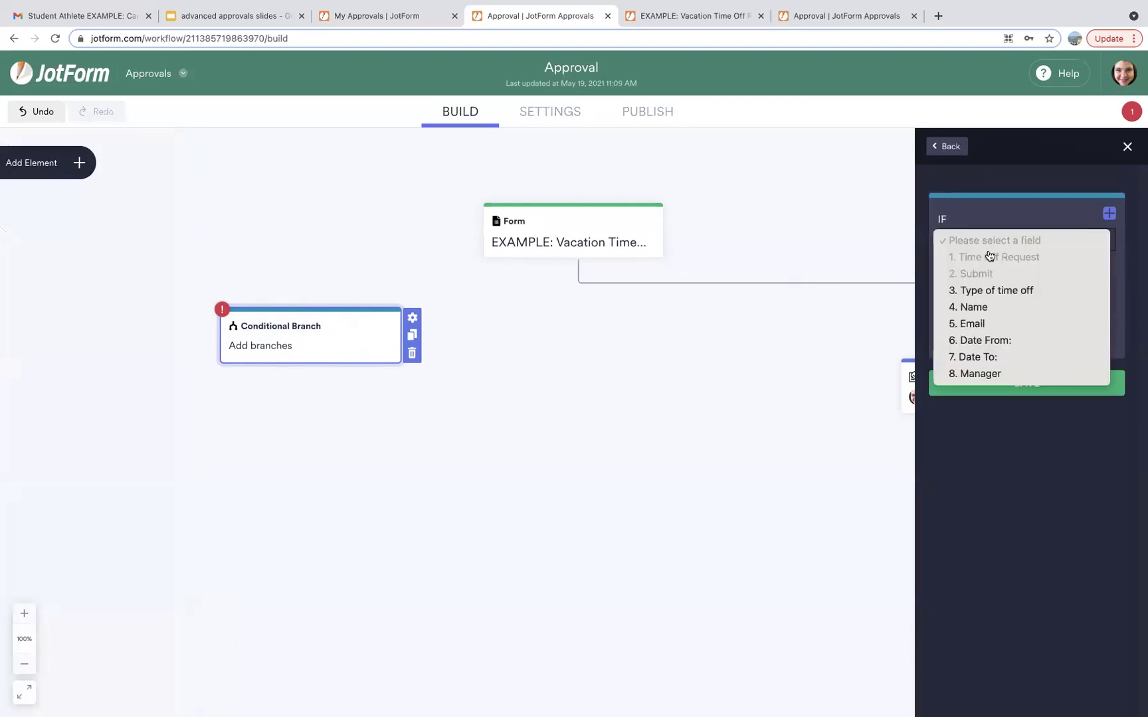
key("Escape")
left_click(997, 309)
left_click(956, 286)
left_click(978, 305)
left_click(985, 336)
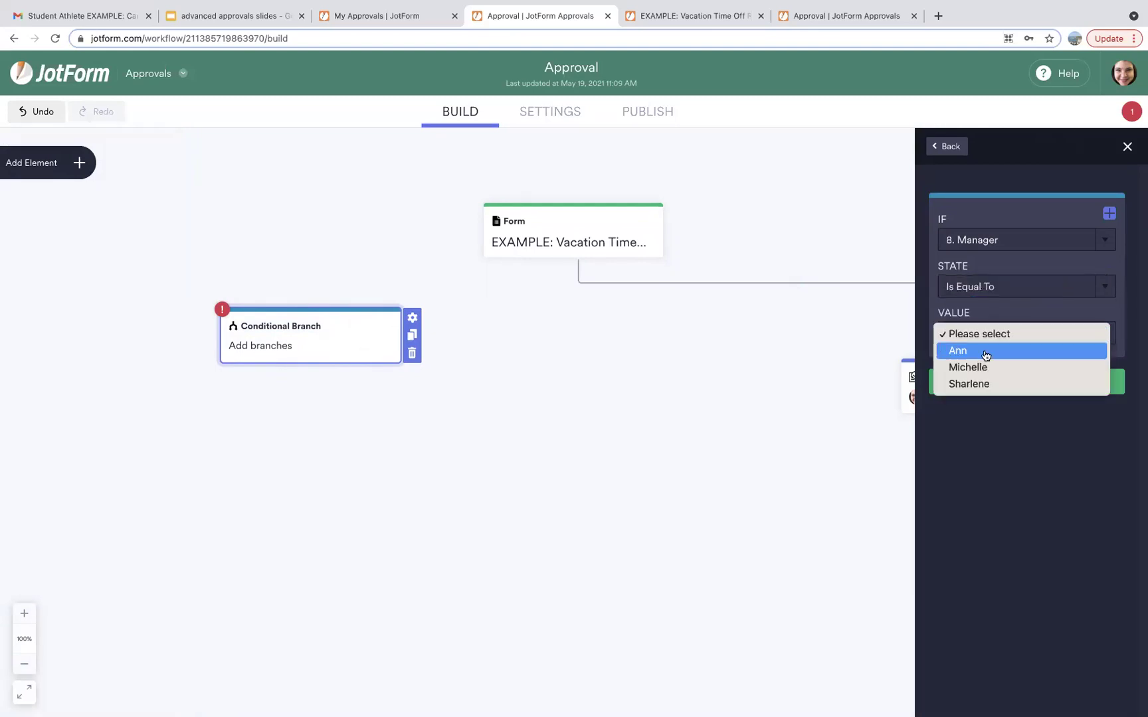
left_click(956, 352)
left_click(1003, 389)
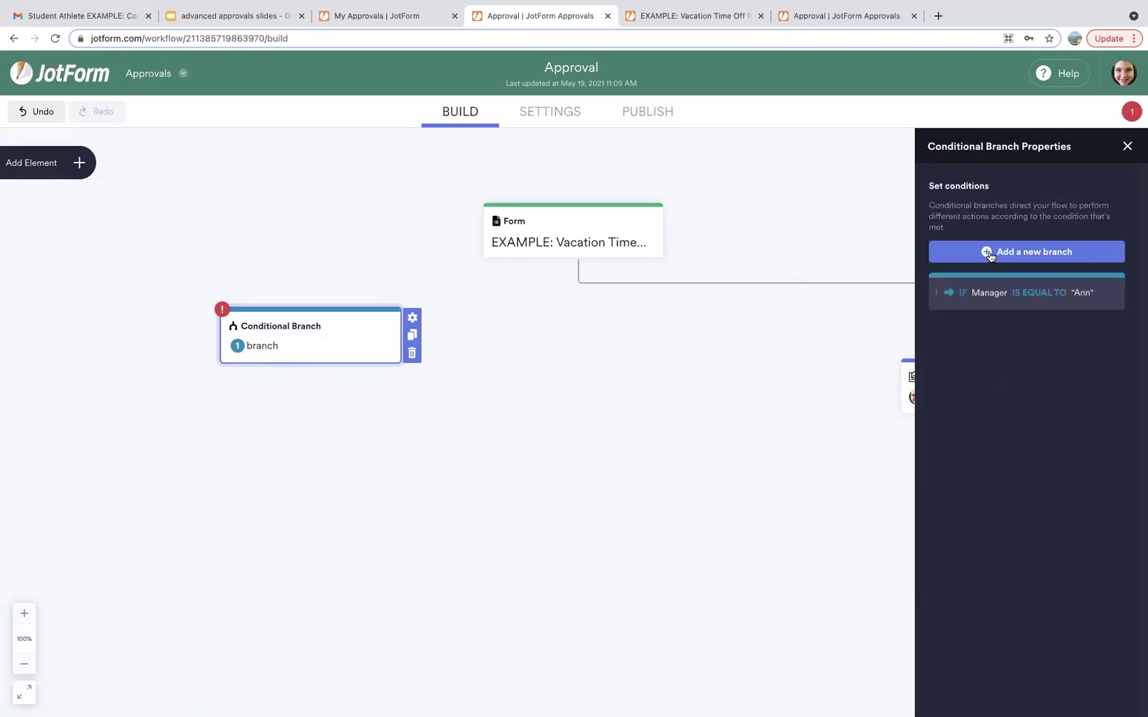
left_click(990, 254)
Add a second branch: IF Manager Is Equal To the second manager.
left_click(983, 244)
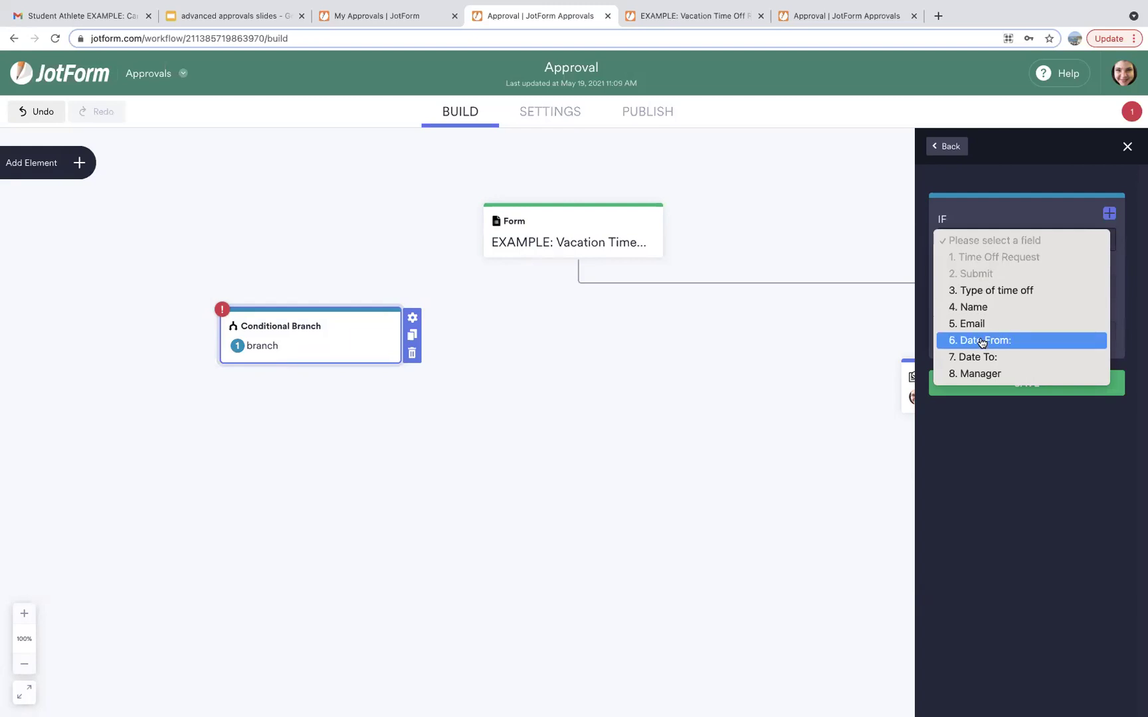
left_click(981, 373)
left_click(994, 290)
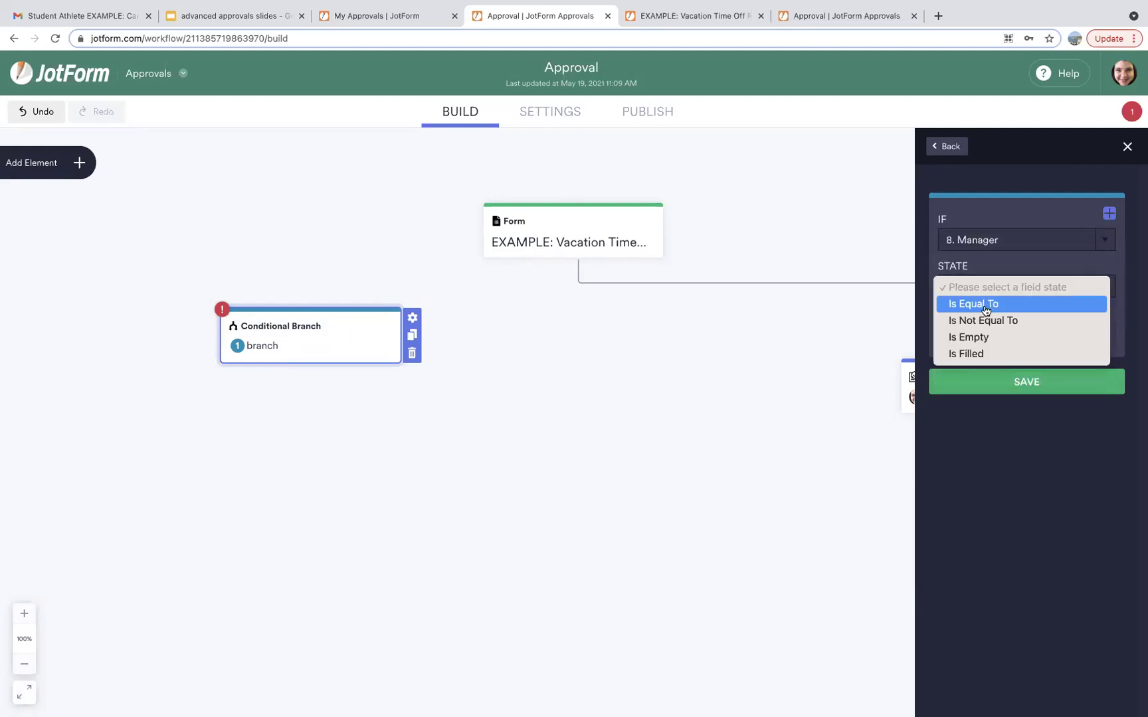
left_click(984, 304)
left_click(983, 337)
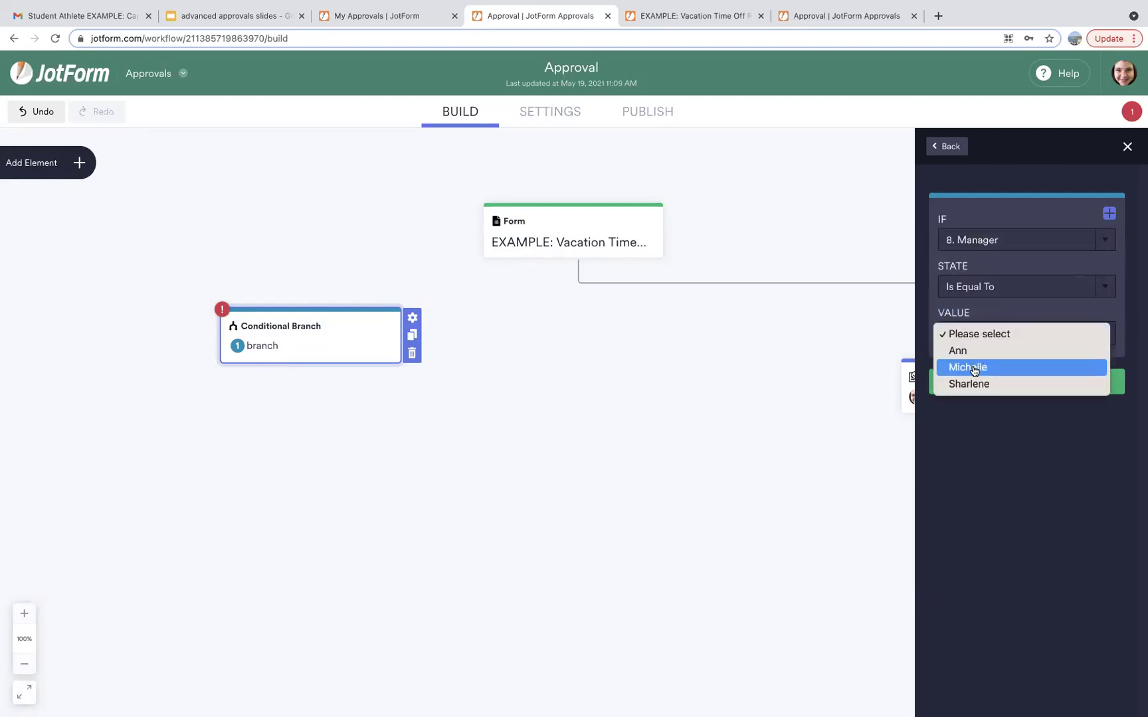
left_click(969, 367)
left_click(981, 384)
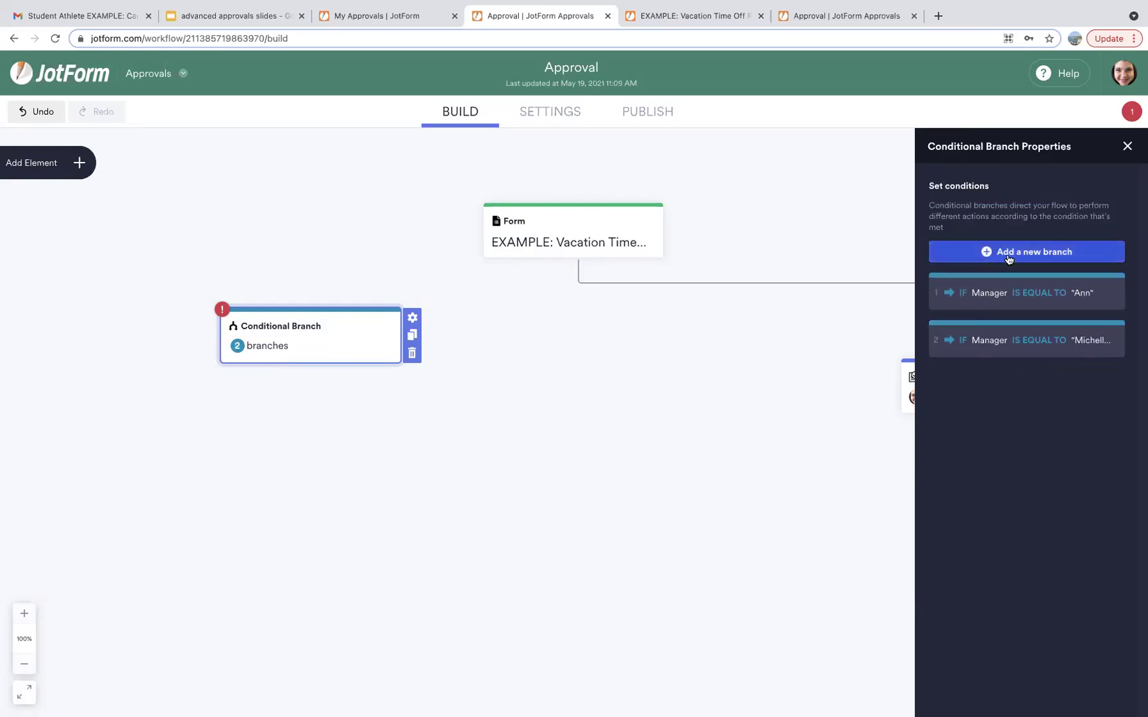
Add a third branch: IF Manager Is Equal To the third manager.
left_click(996, 253)
left_click(994, 242)
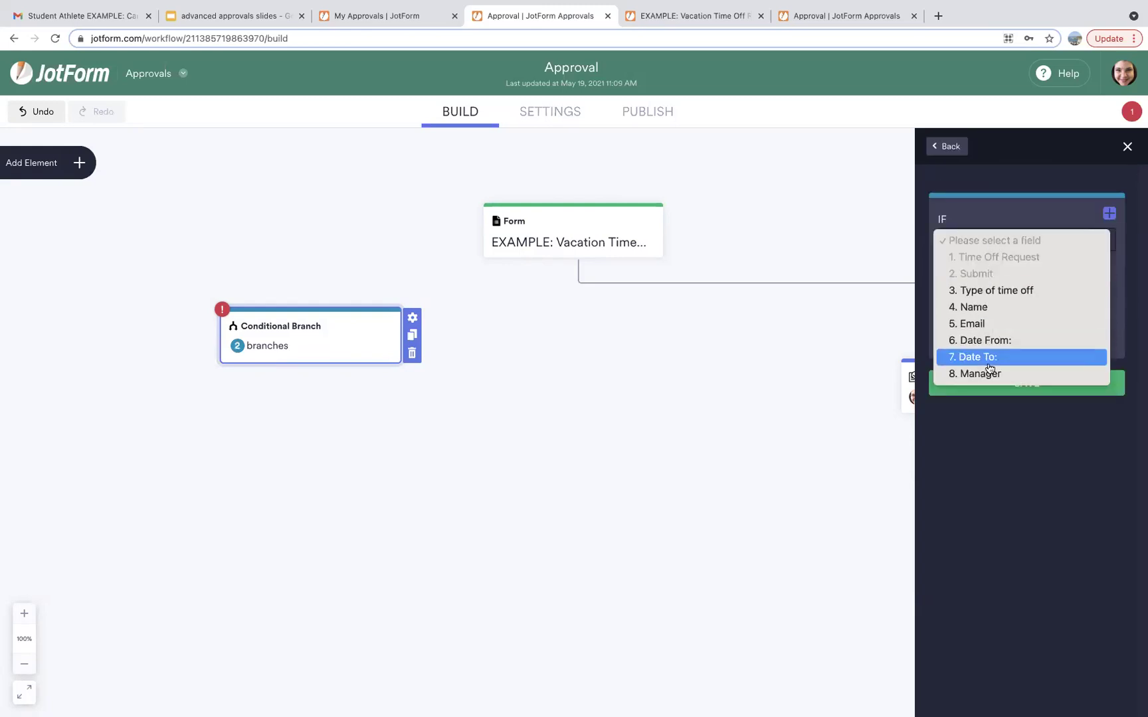
left_click(987, 373)
left_click(1003, 292)
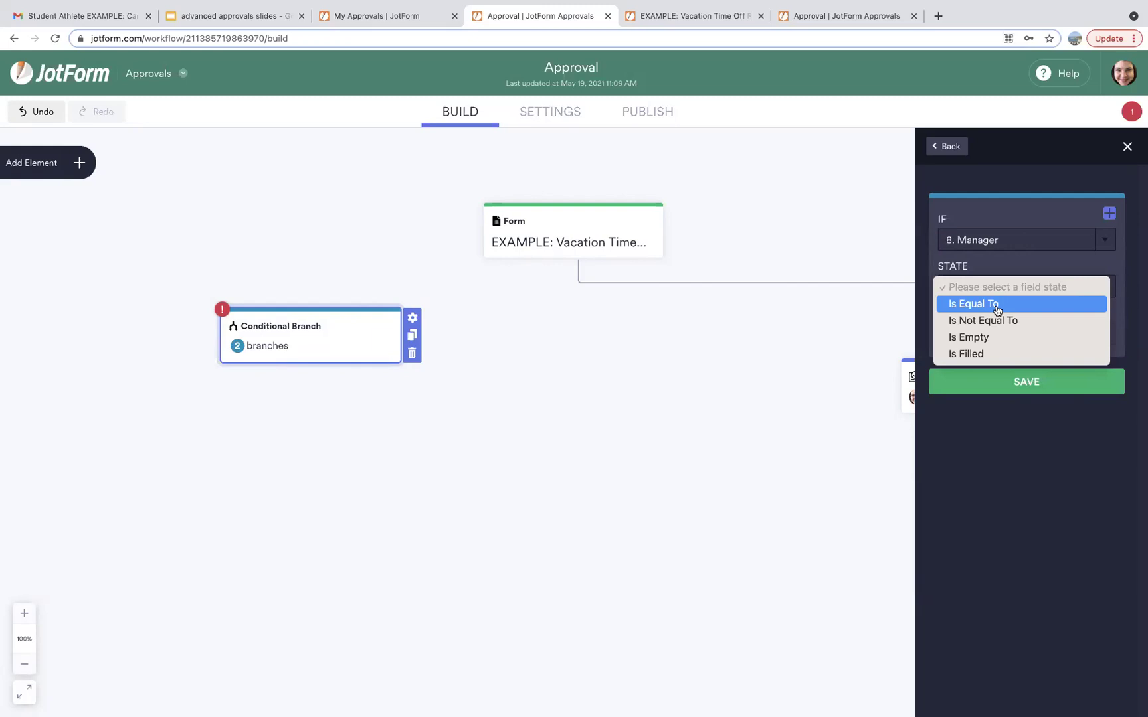
left_click(996, 303)
left_click(995, 335)
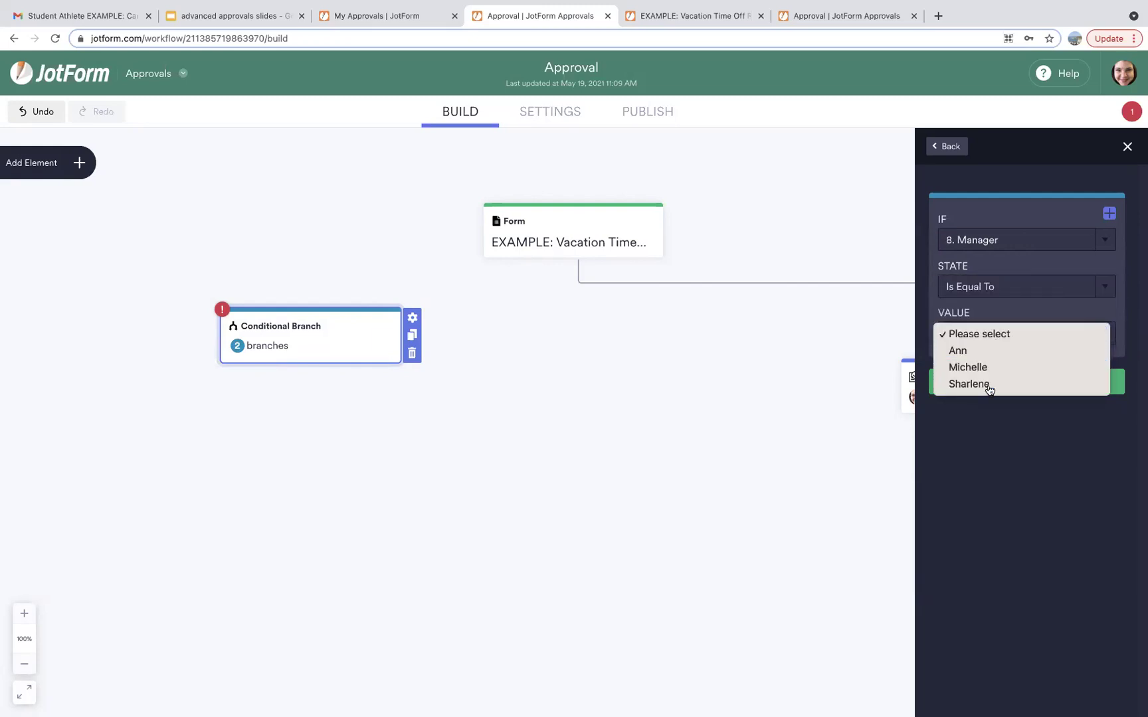
left_click(989, 383)
left_click(989, 387)
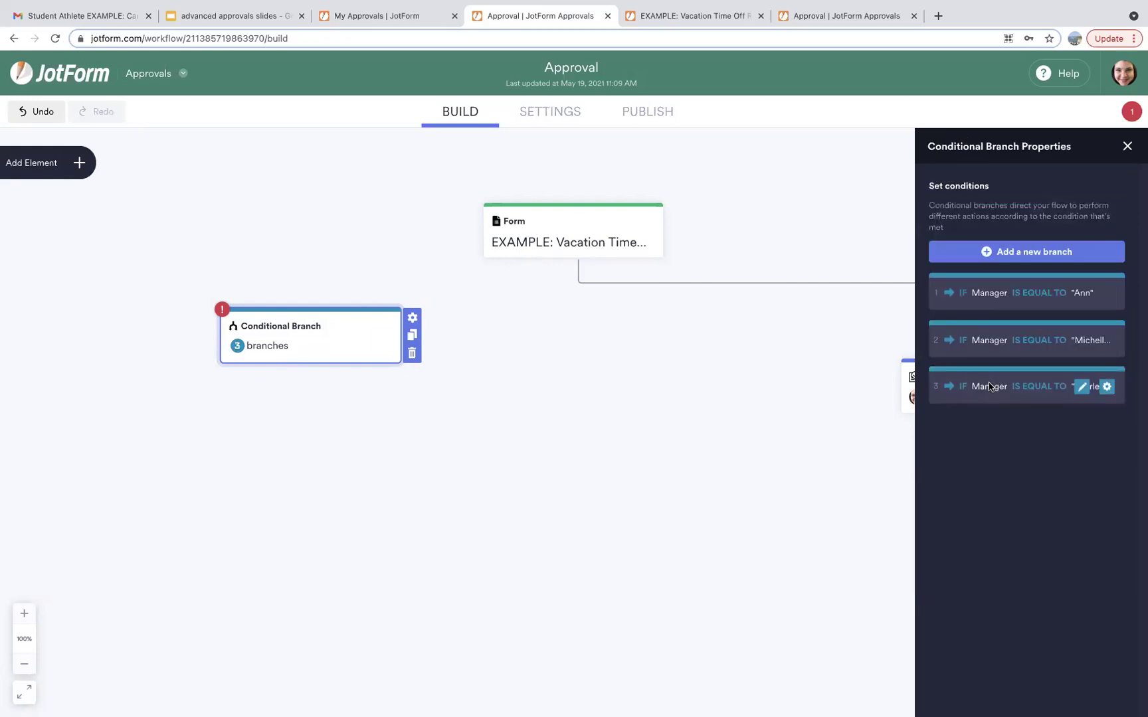
Try a fourth branch on the Date From field, then discard it and close the panel.
left_click(999, 256)
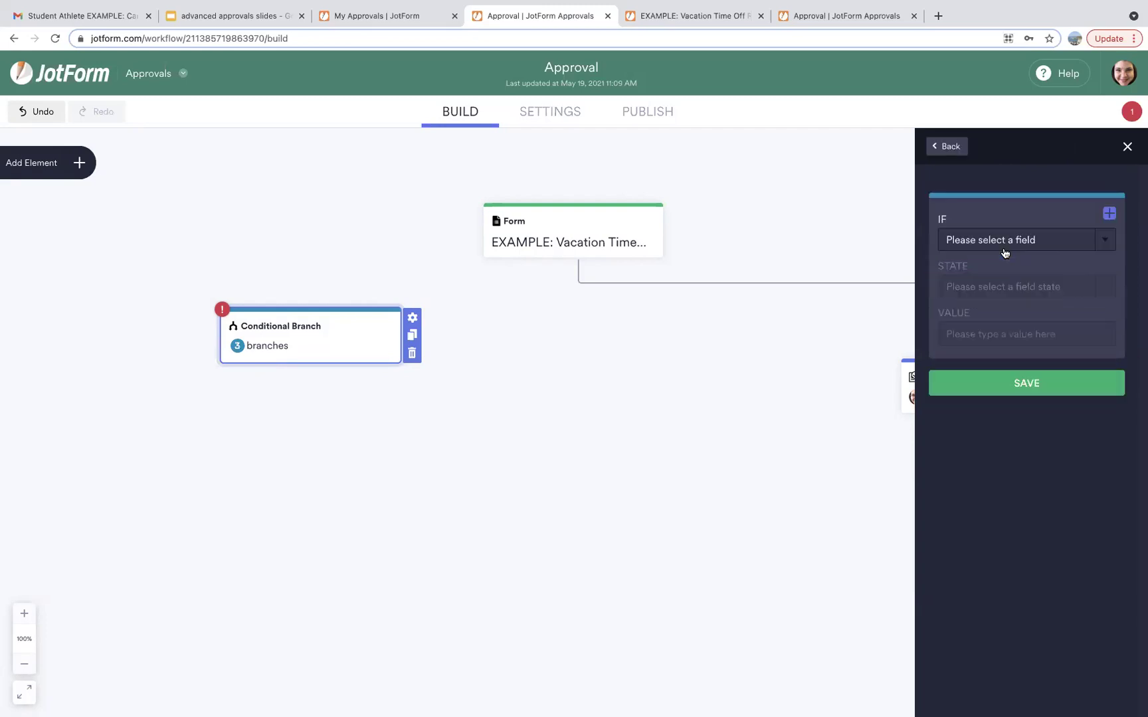
left_click(997, 240)
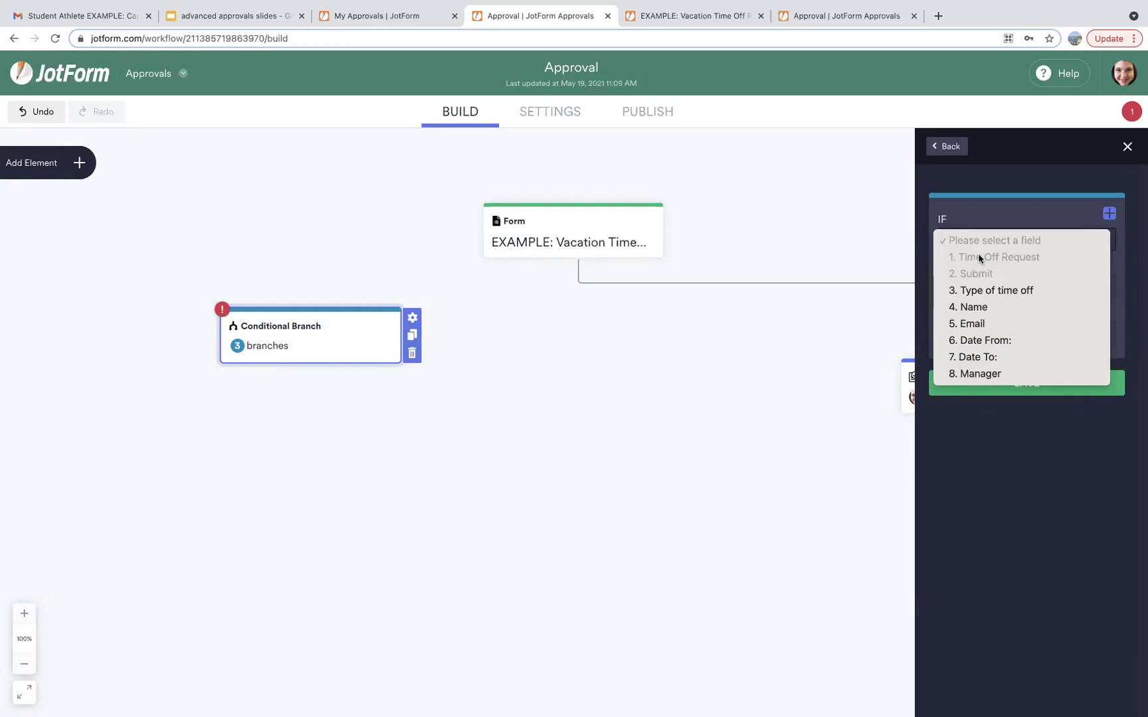
left_click(980, 345)
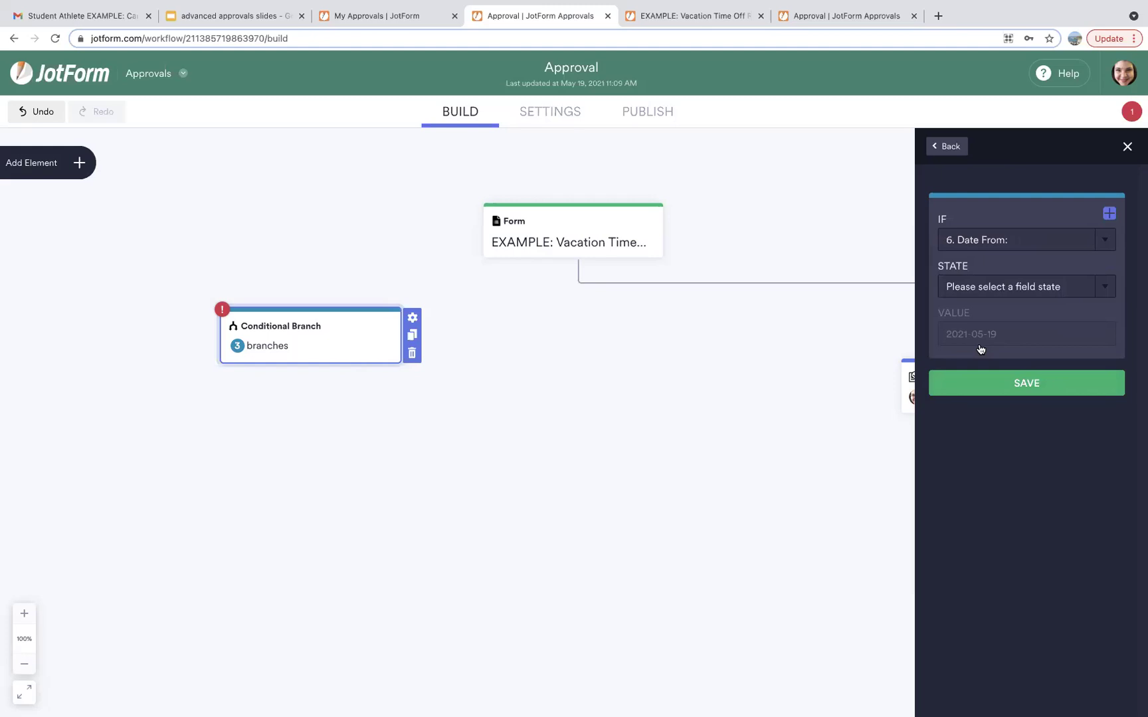
left_click(989, 291)
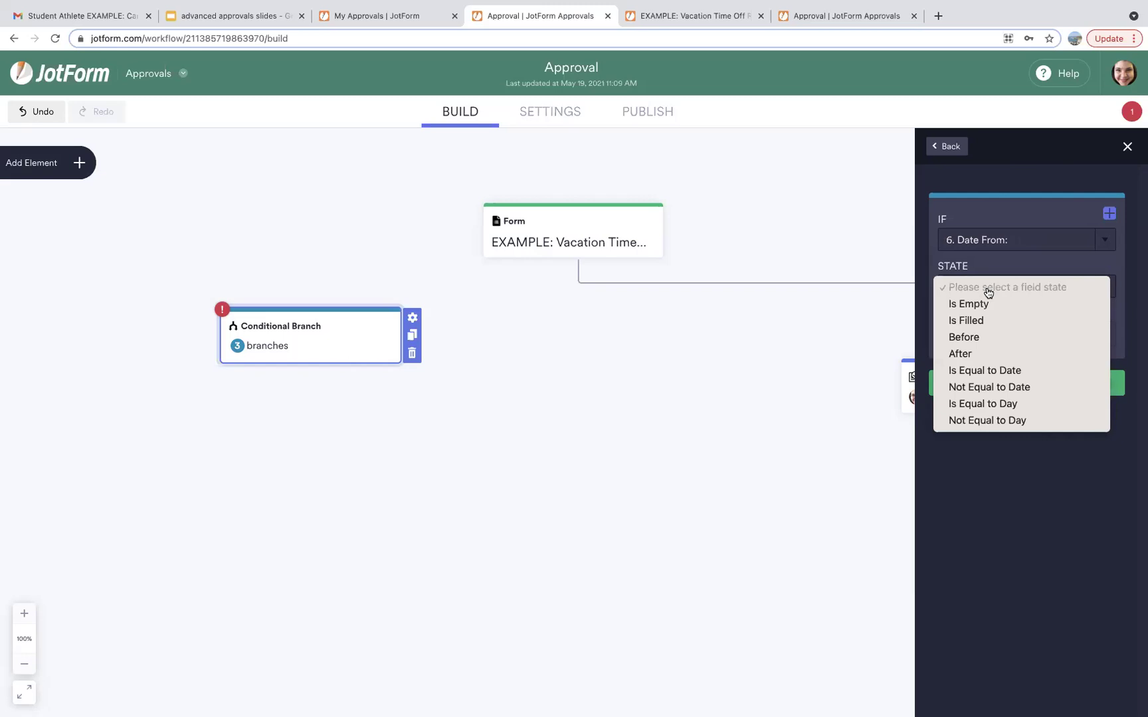
left_click(1129, 150)
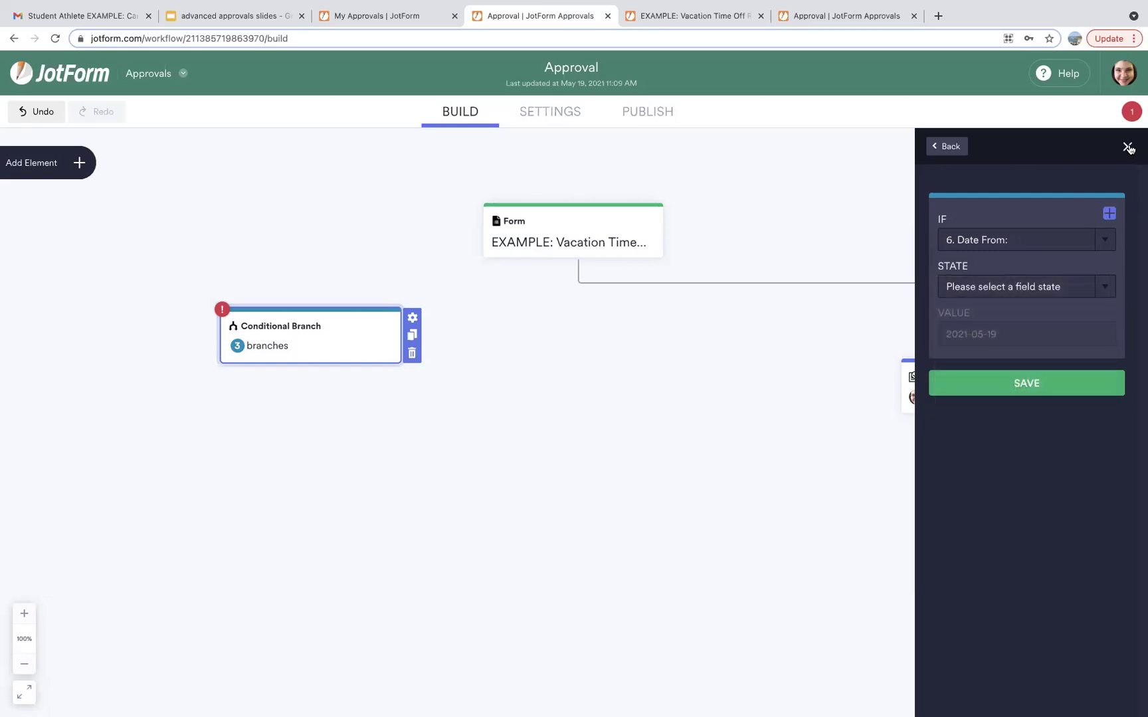
left_click(1129, 147)
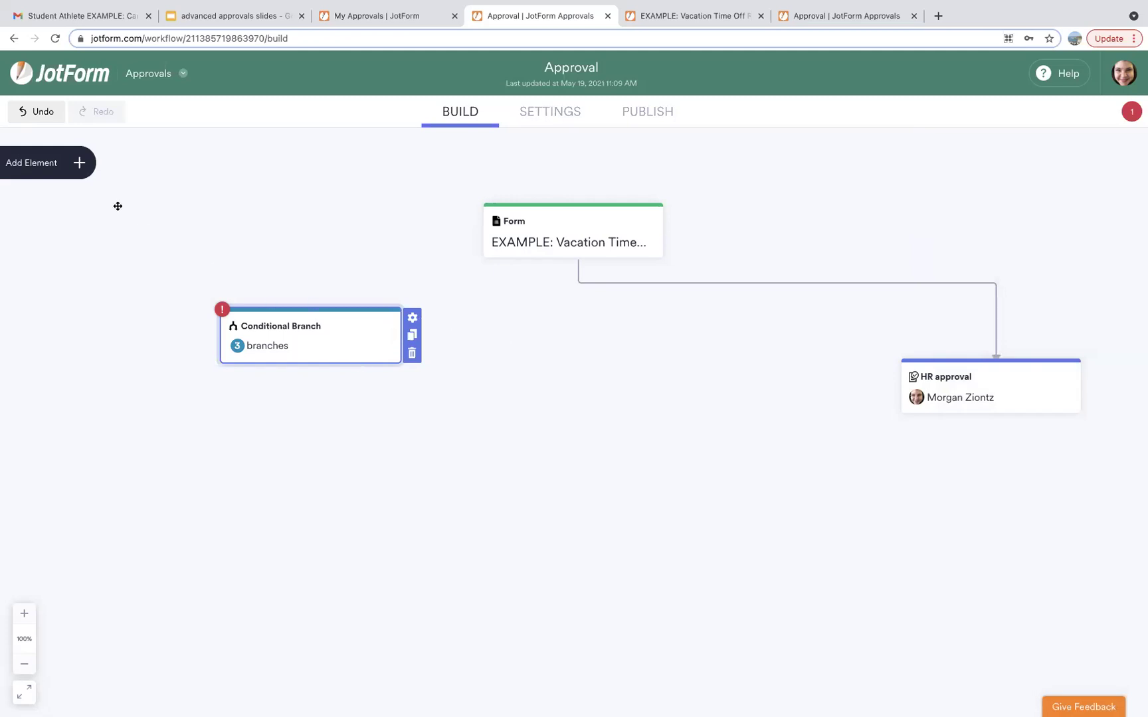
Add an Approval step below the conditional branch and line it up level with HR approval.
left_click(80, 164)
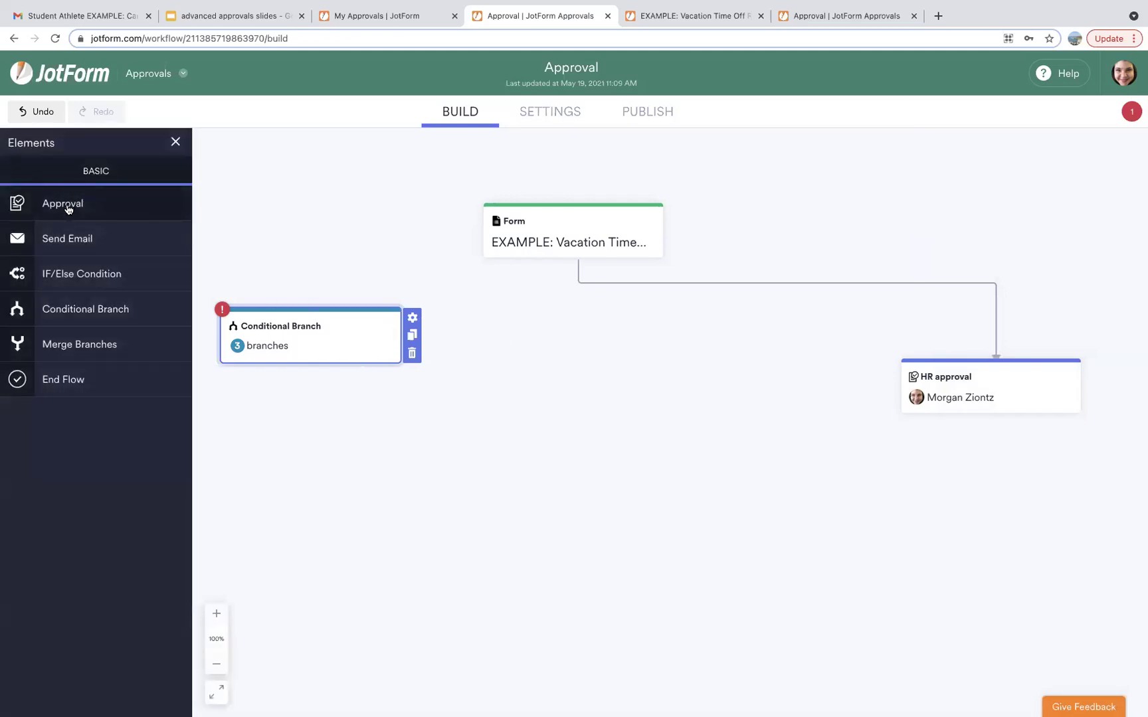
left_click_drag(240, 376, 277, 405)
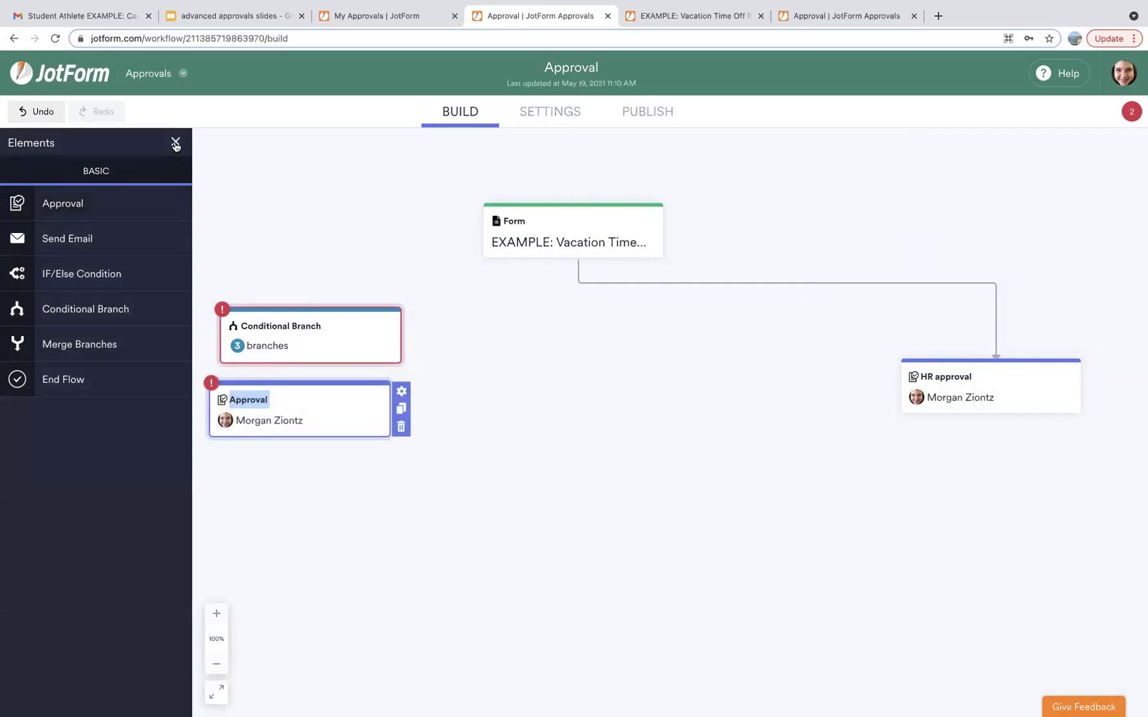
left_click(175, 142)
left_click_drag(389, 342, 380, 329)
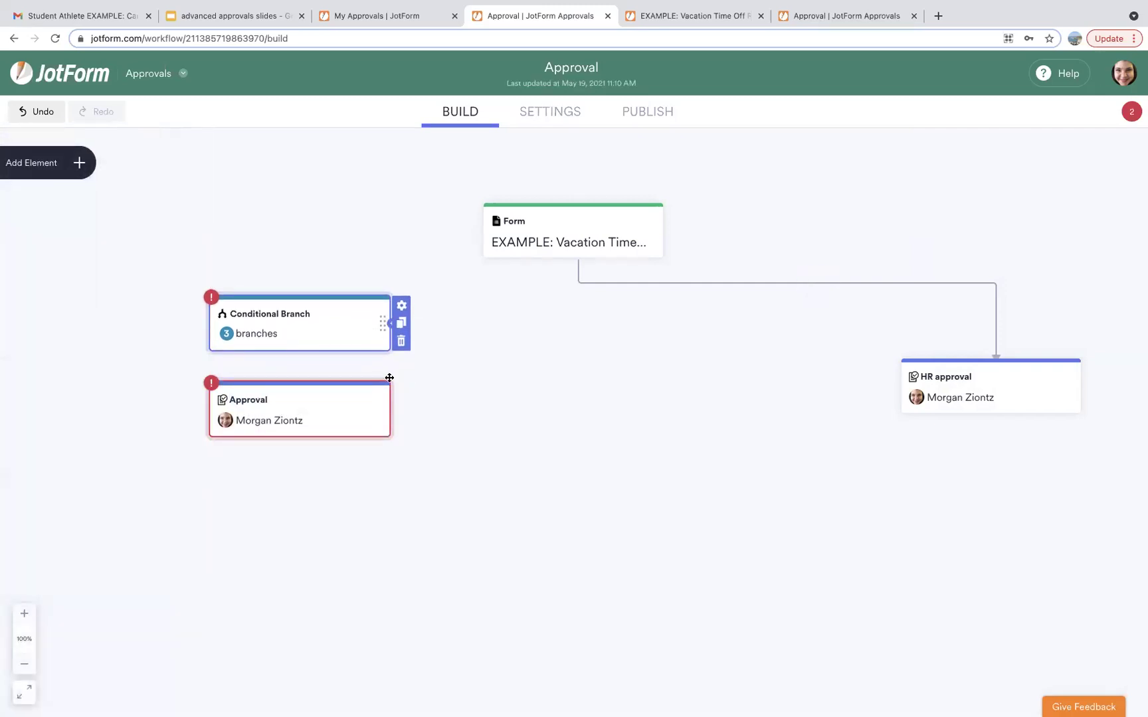
left_click_drag(380, 400, 371, 382)
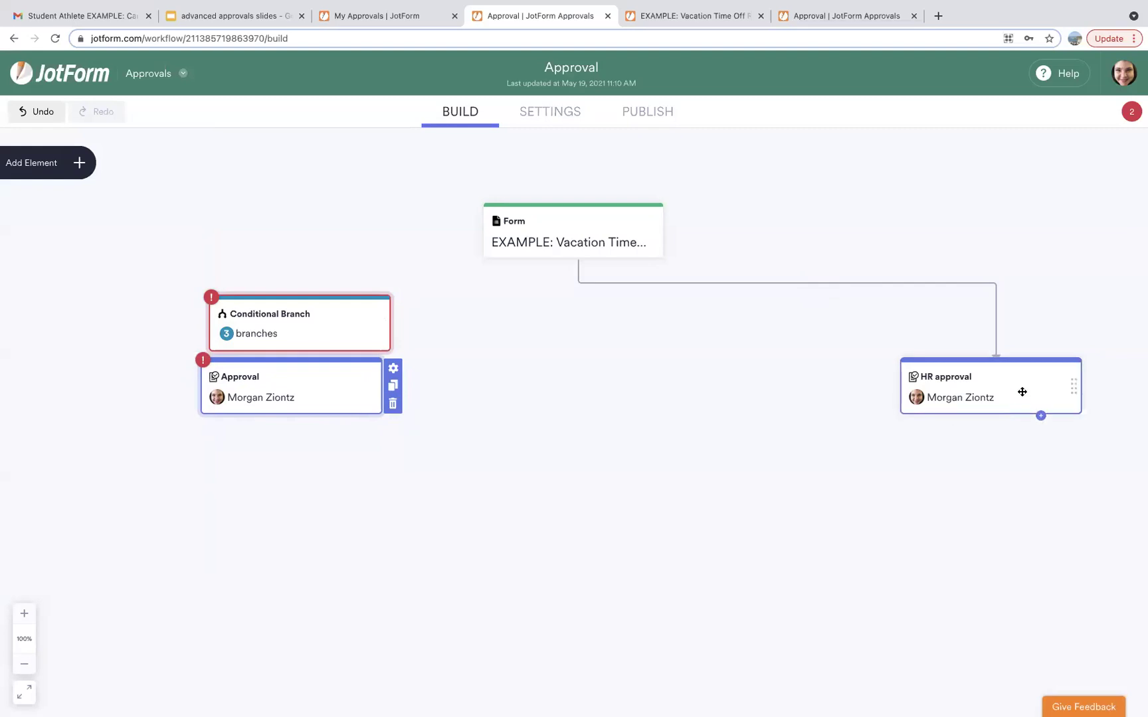
left_click_drag(1073, 387, 1075, 430)
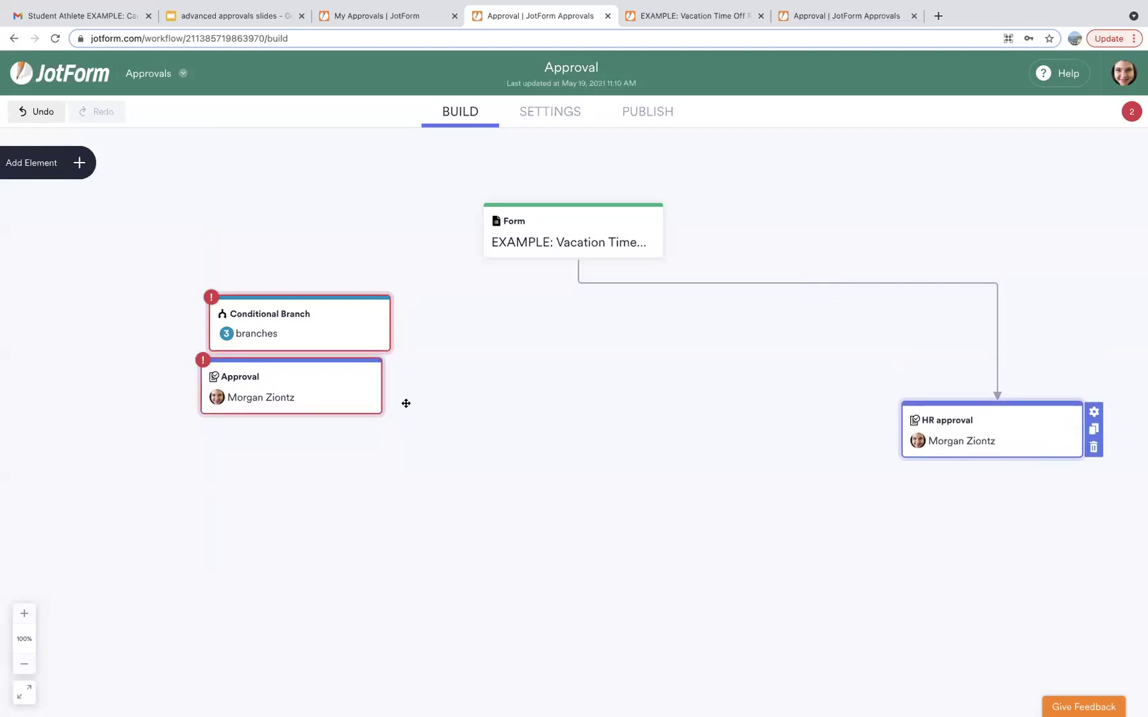
left_click_drag(368, 386, 366, 428)
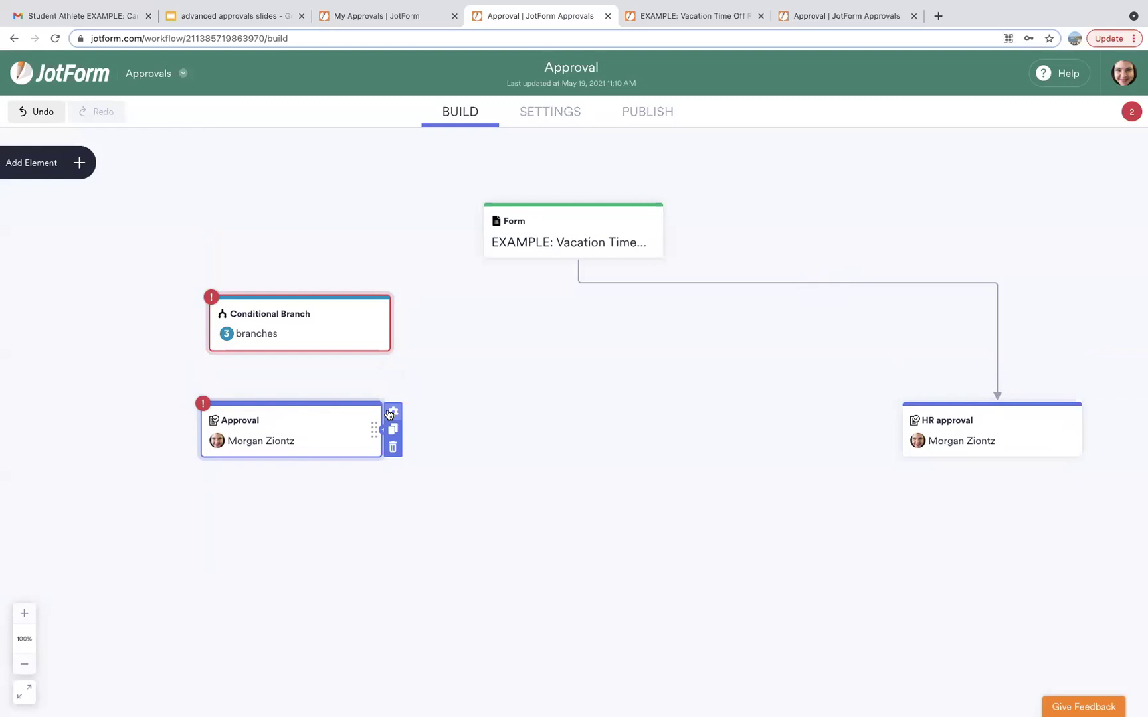
Rename the step 'manager approval' and set its approver to the first manager's company e-mail.
left_click(391, 412)
left_click(944, 241)
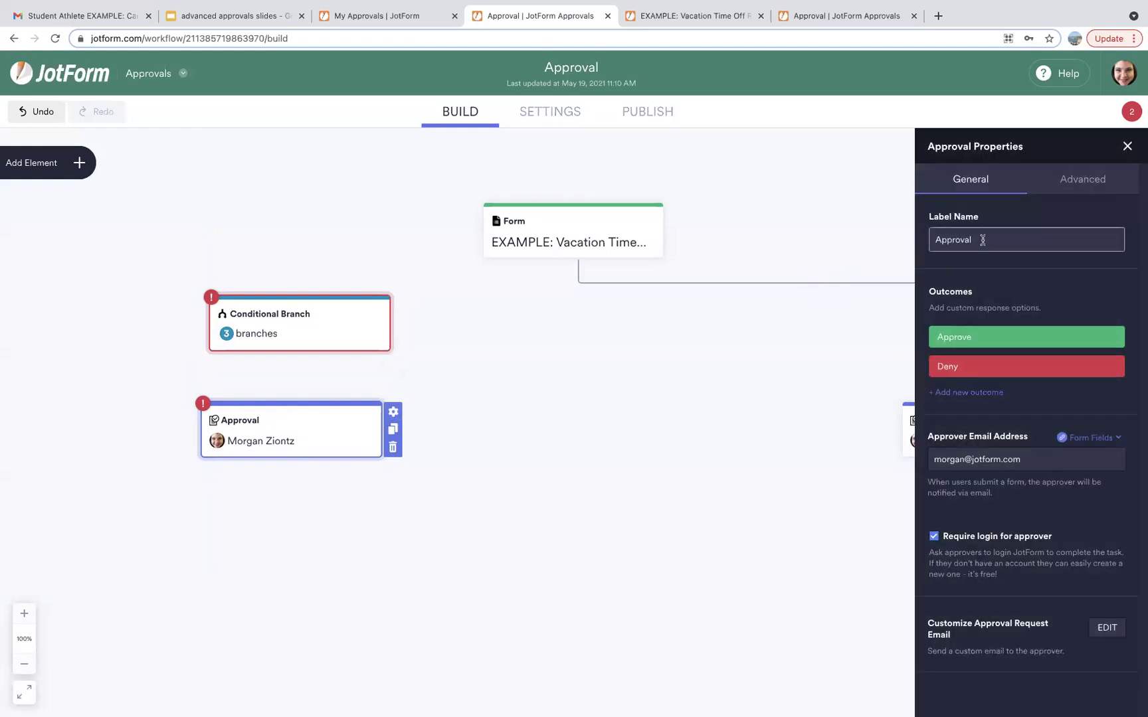
double_click(944, 241)
type("m")
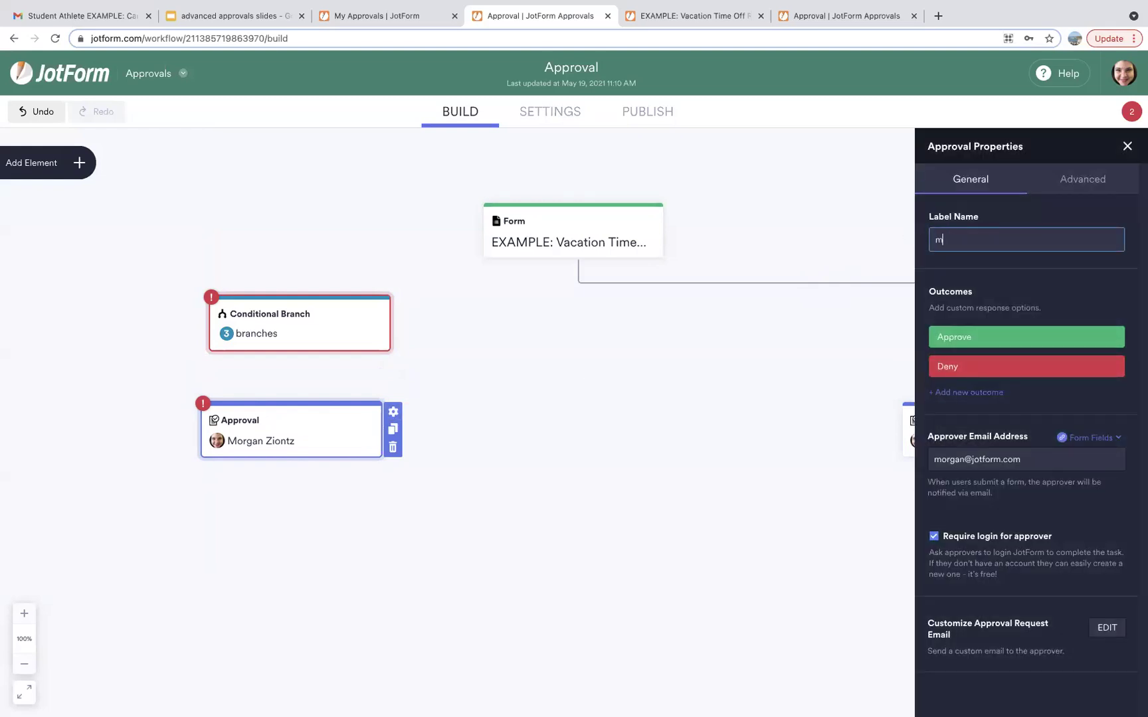
type("angga")
key("BackSpace")
type("ee")
type(" approval")
left_click(1108, 459)
left_click_drag(1032, 455, 899, 458)
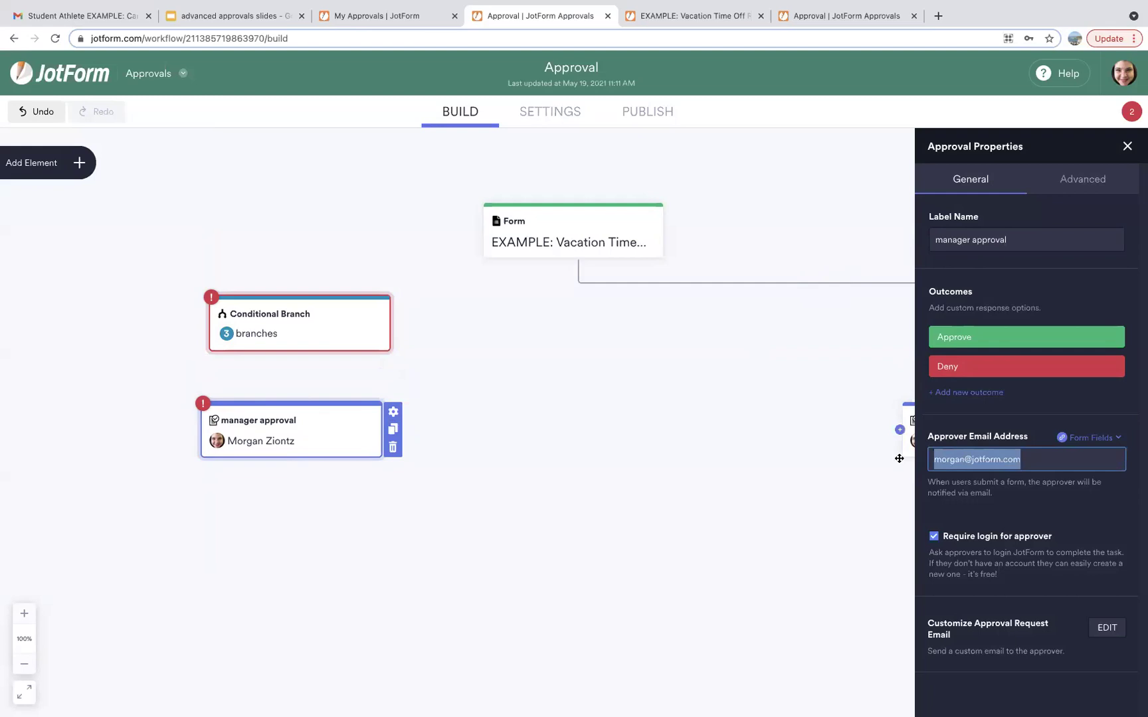
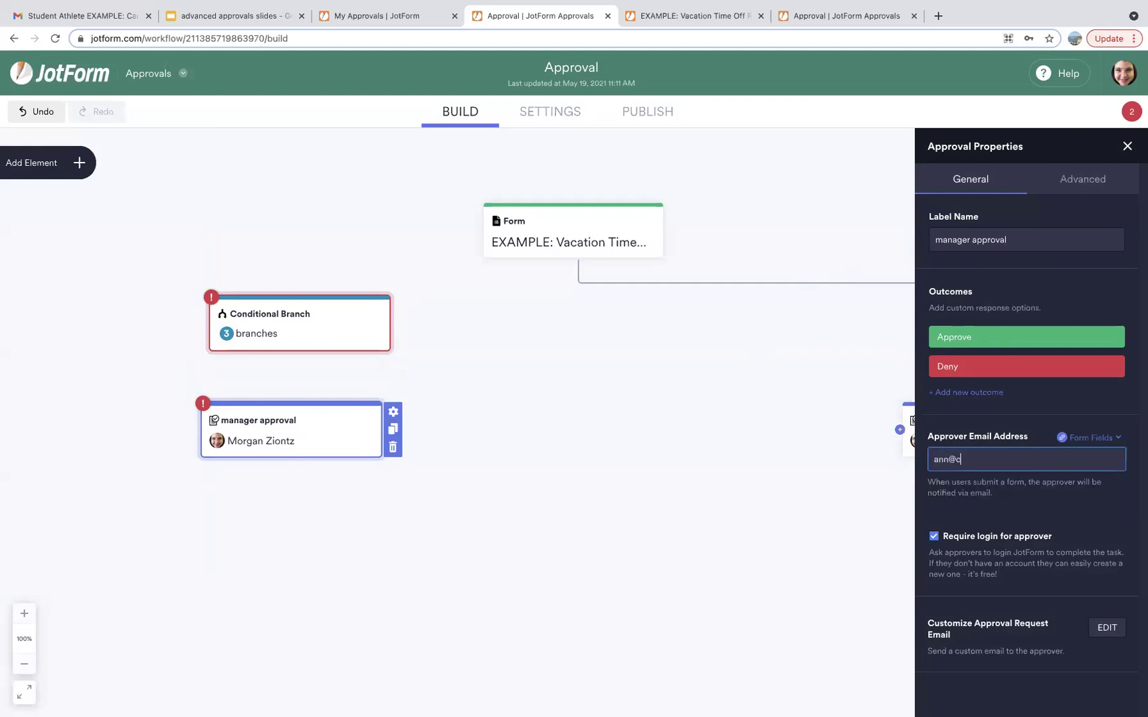
left_click(759, 441)
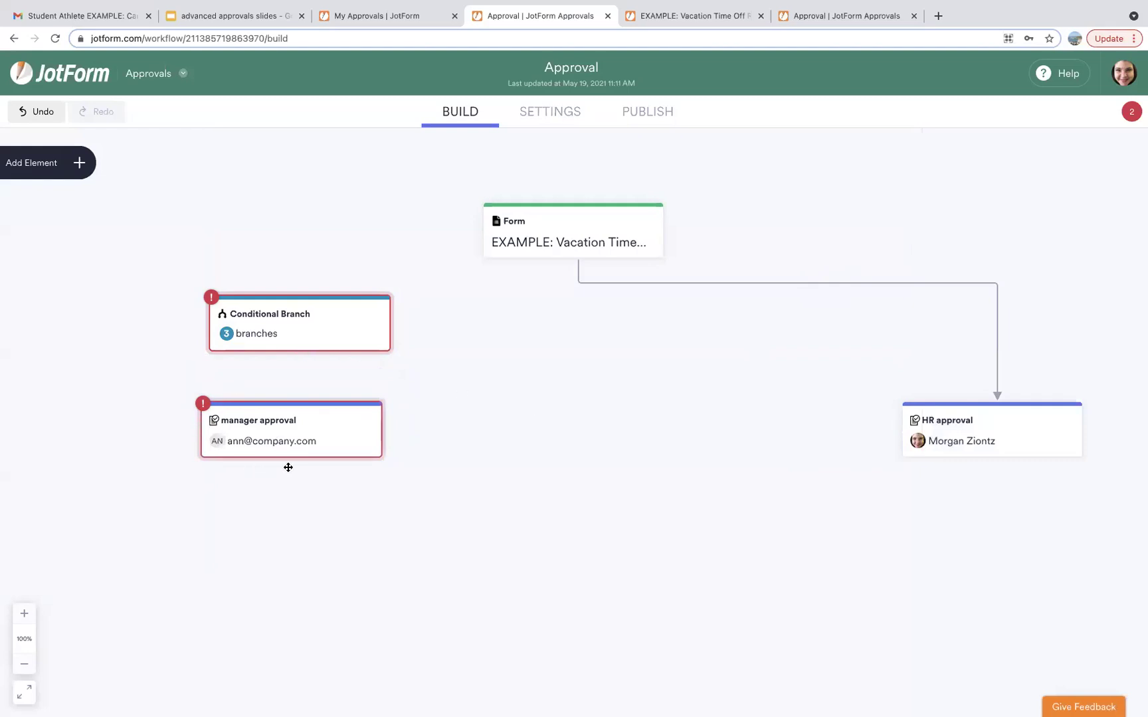
left_click(377, 430)
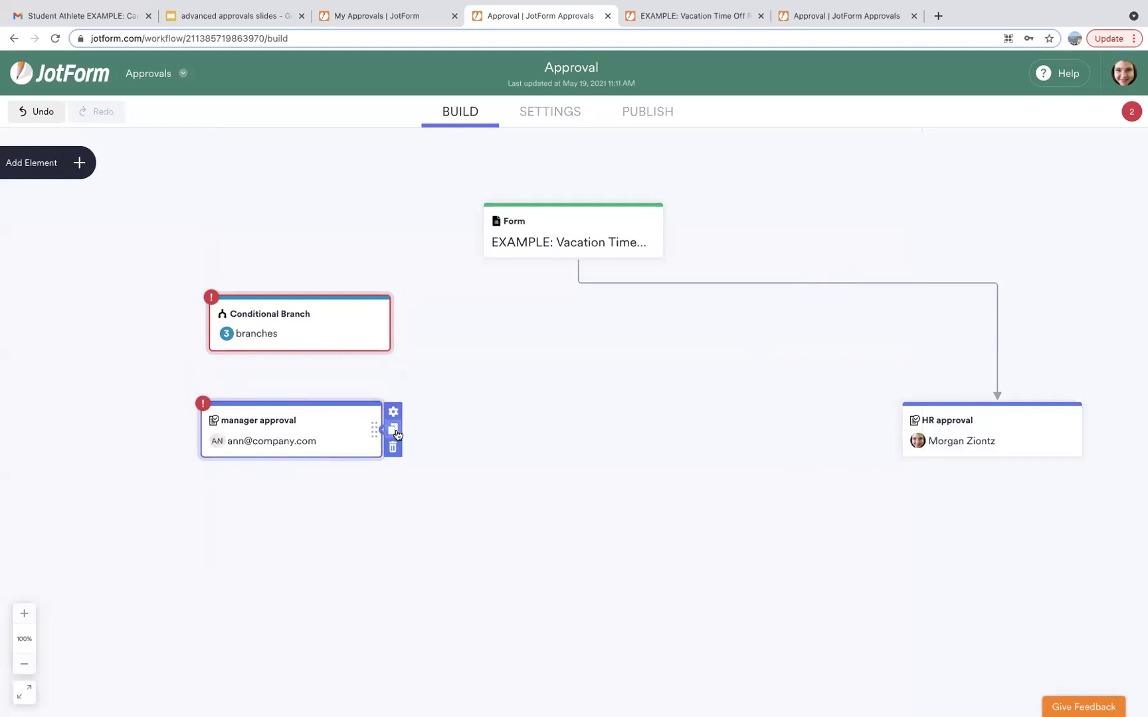
Duplicate the manager approval and point the copy at the second manager's e-mail address.
left_click(392, 429)
left_click_drag(405, 491, 573, 430)
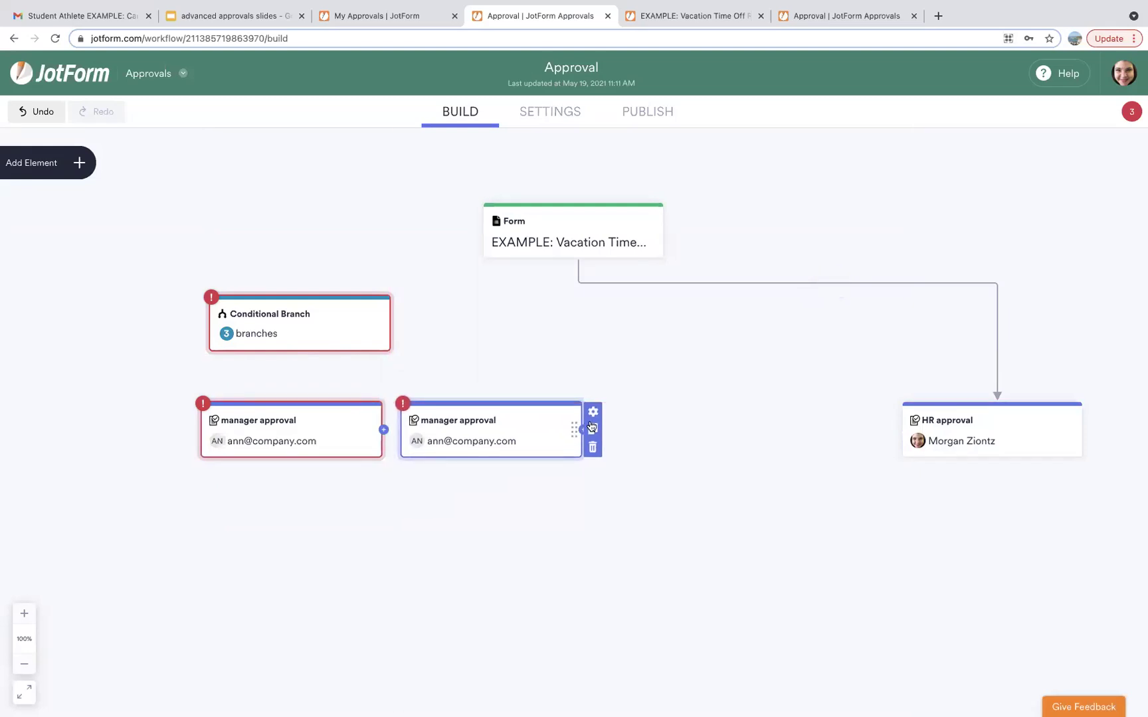
left_click(594, 412)
left_click_drag(949, 459, 928, 457)
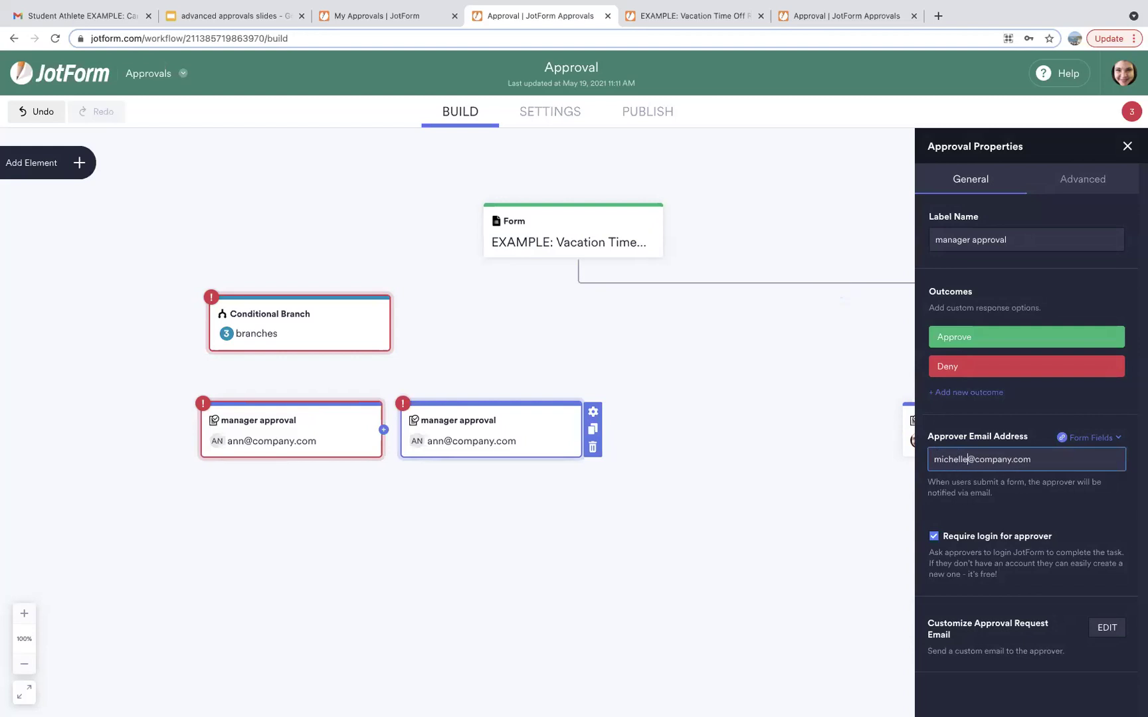
left_click(882, 456)
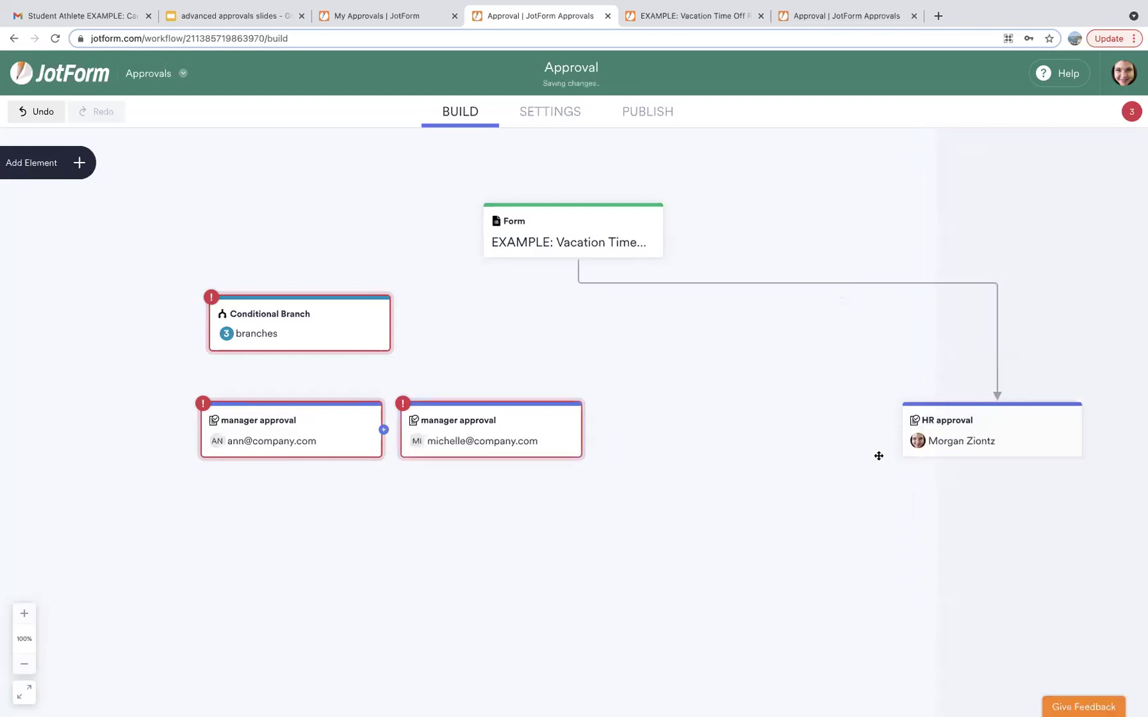
Duplicate it again before HR approval and assign the third manager's e-mail address.
left_click(593, 430)
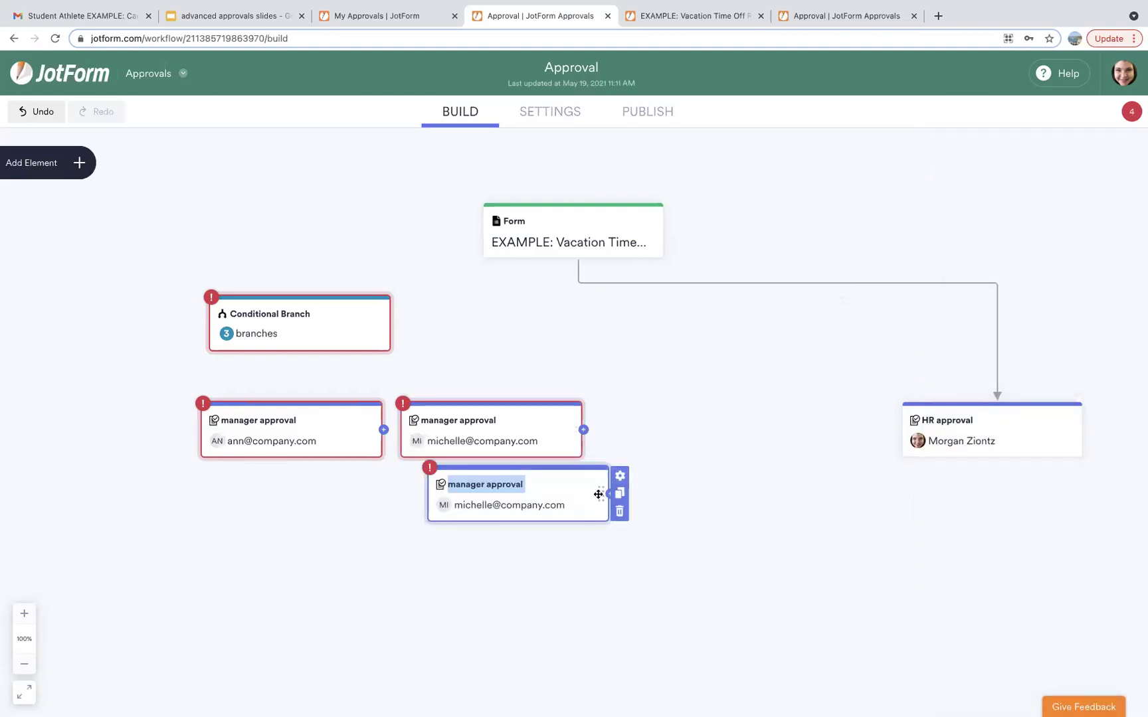
left_click_drag(697, 467, 763, 431)
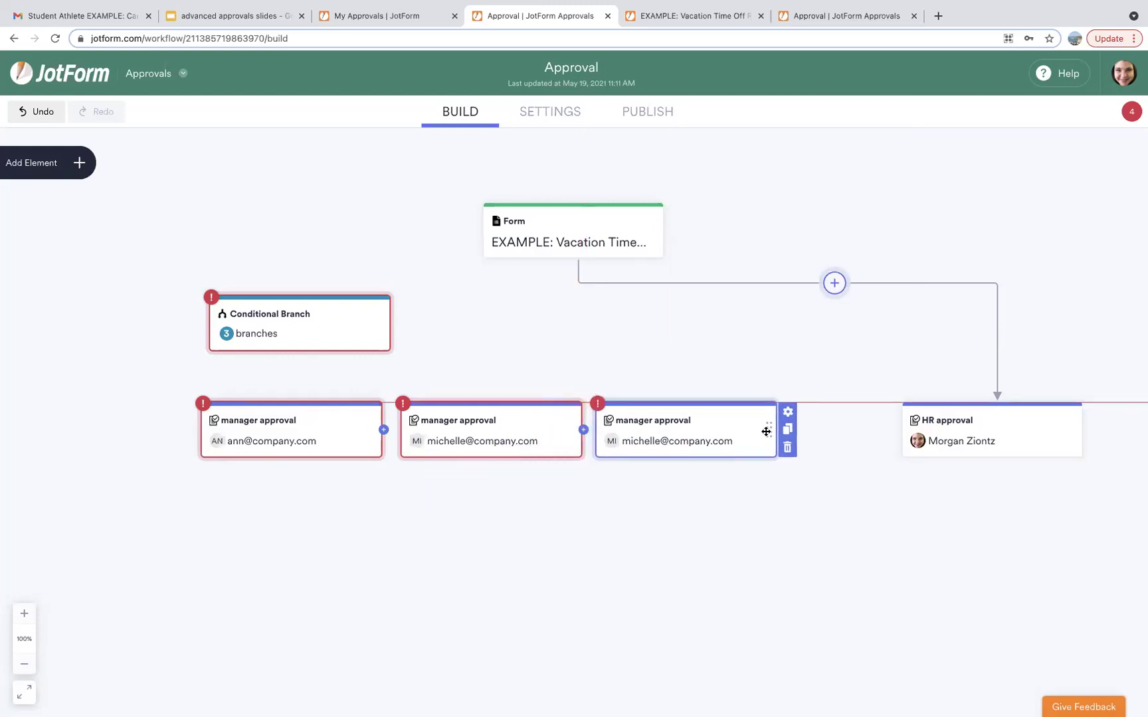
left_click(788, 412)
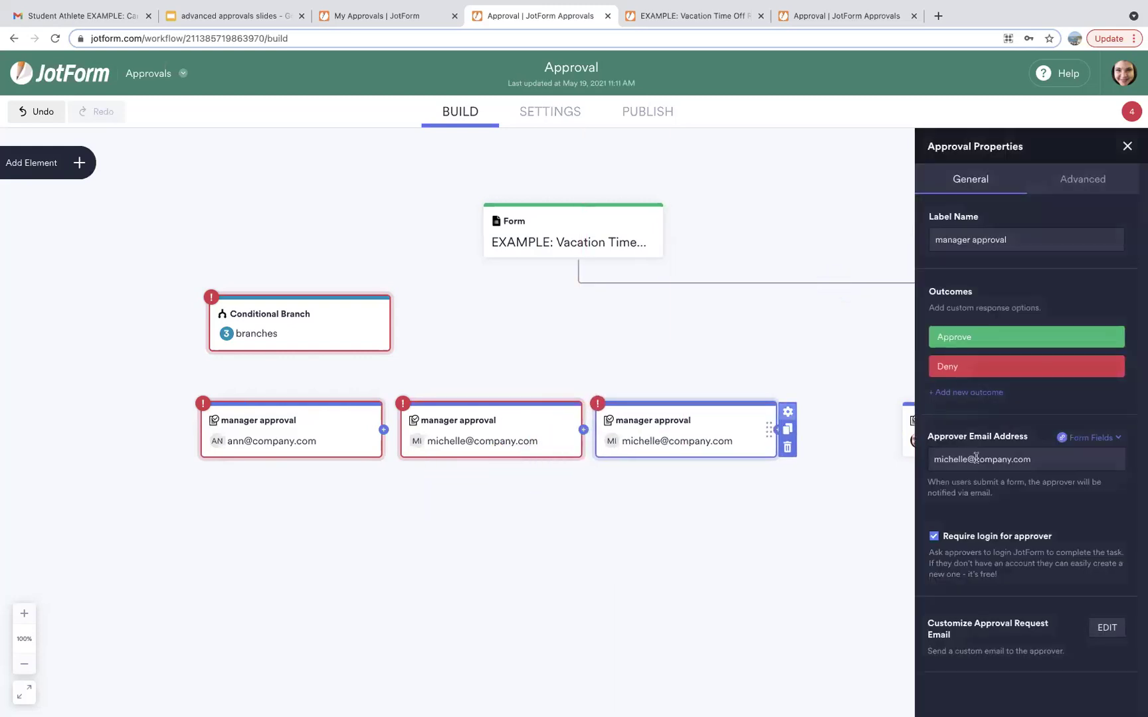
double_click(965, 457)
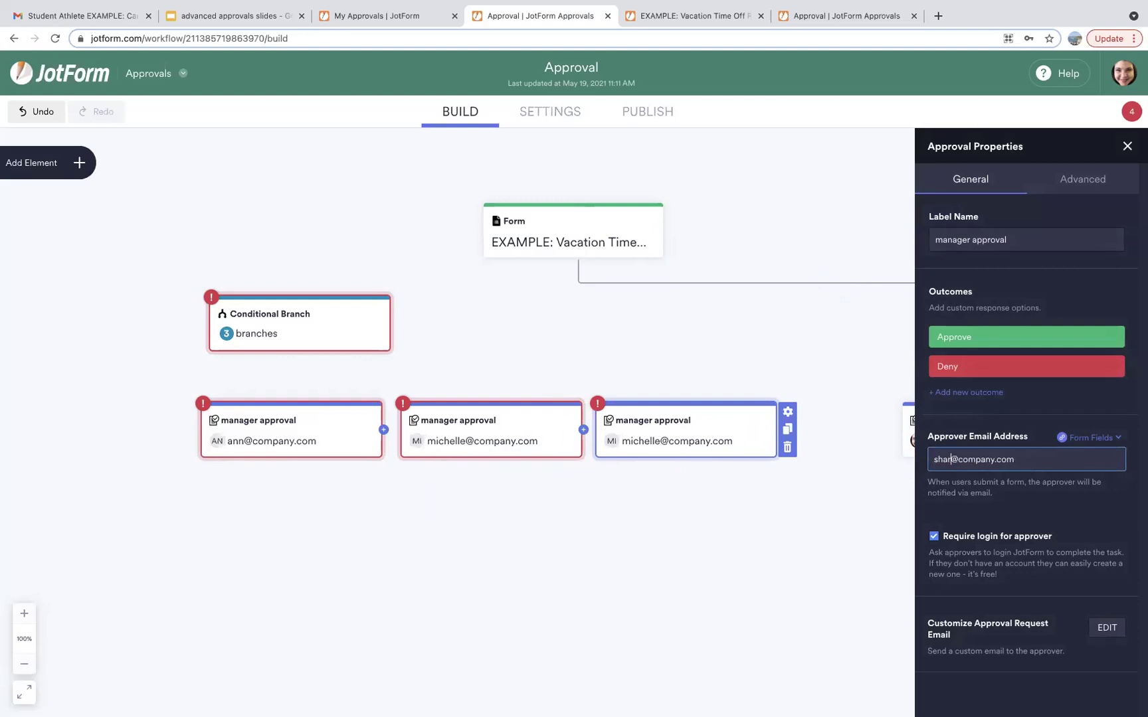
left_click(749, 347)
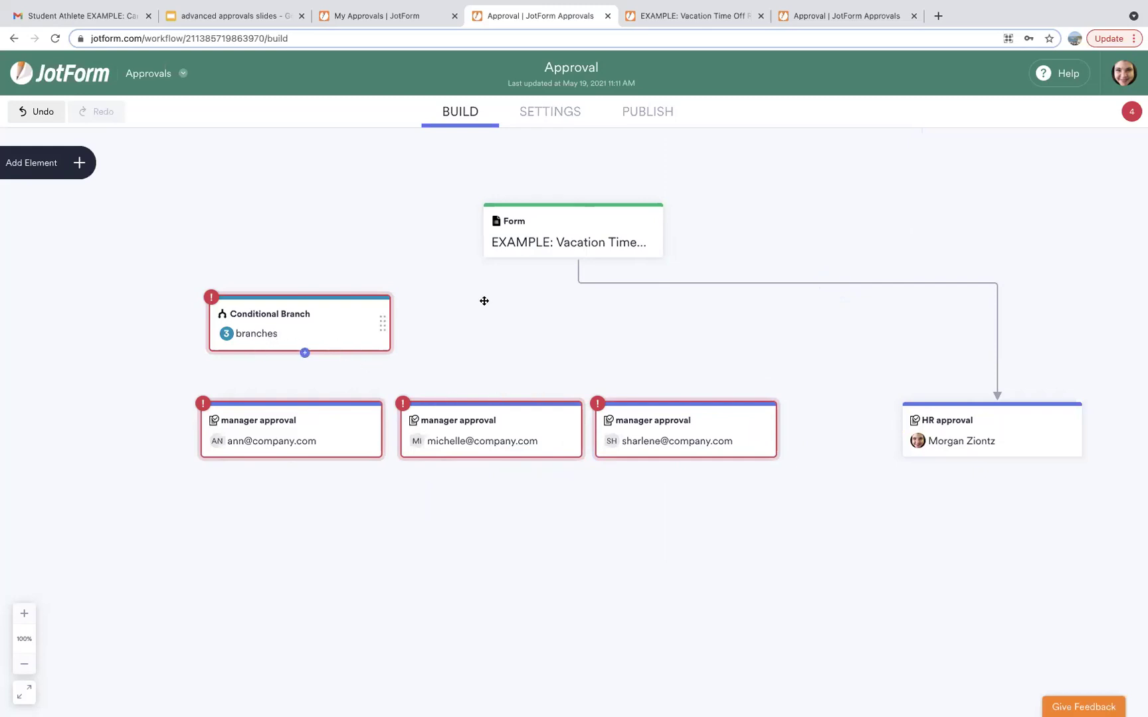
Connect the form to the Conditional Branch and route branch 1 to the first manager approval.
left_click_drag(576, 258, 301, 285)
left_click_drag(303, 354, 240, 378)
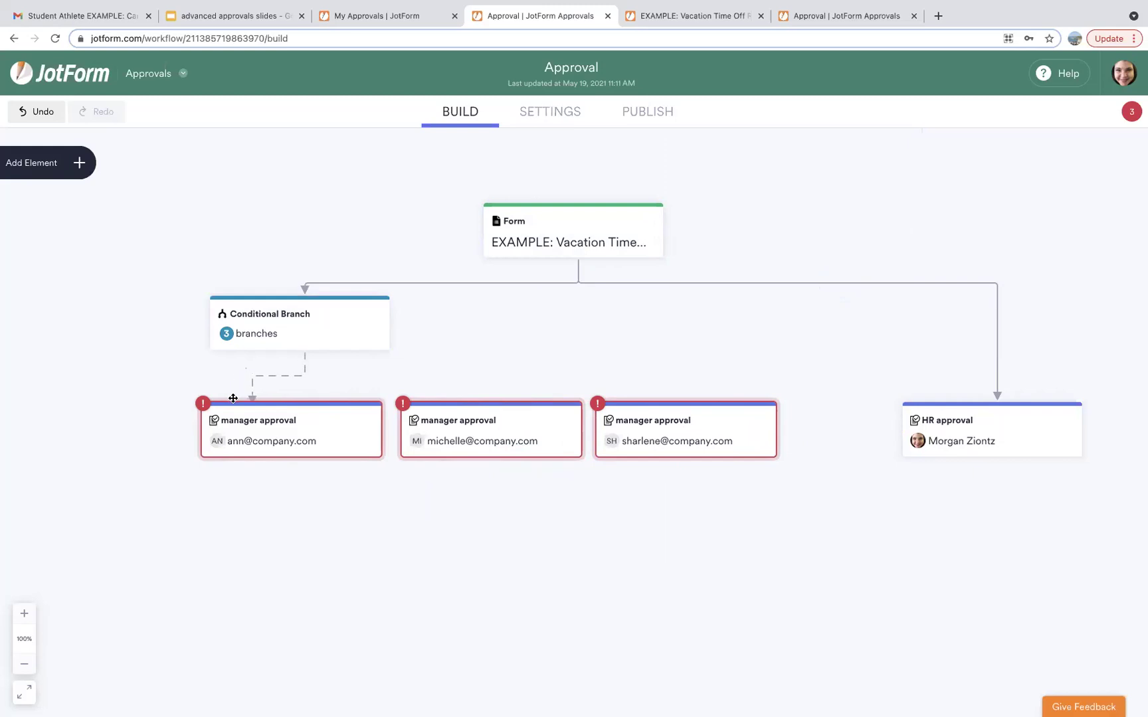
left_click(234, 394)
left_click(268, 376)
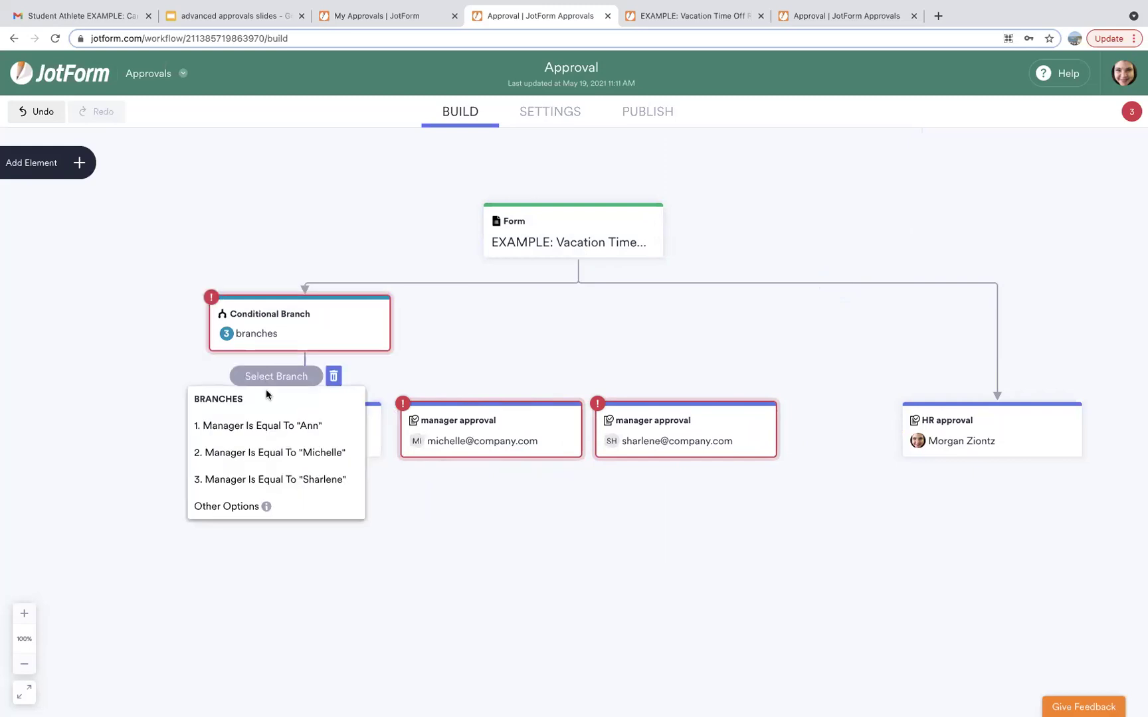
left_click(268, 427)
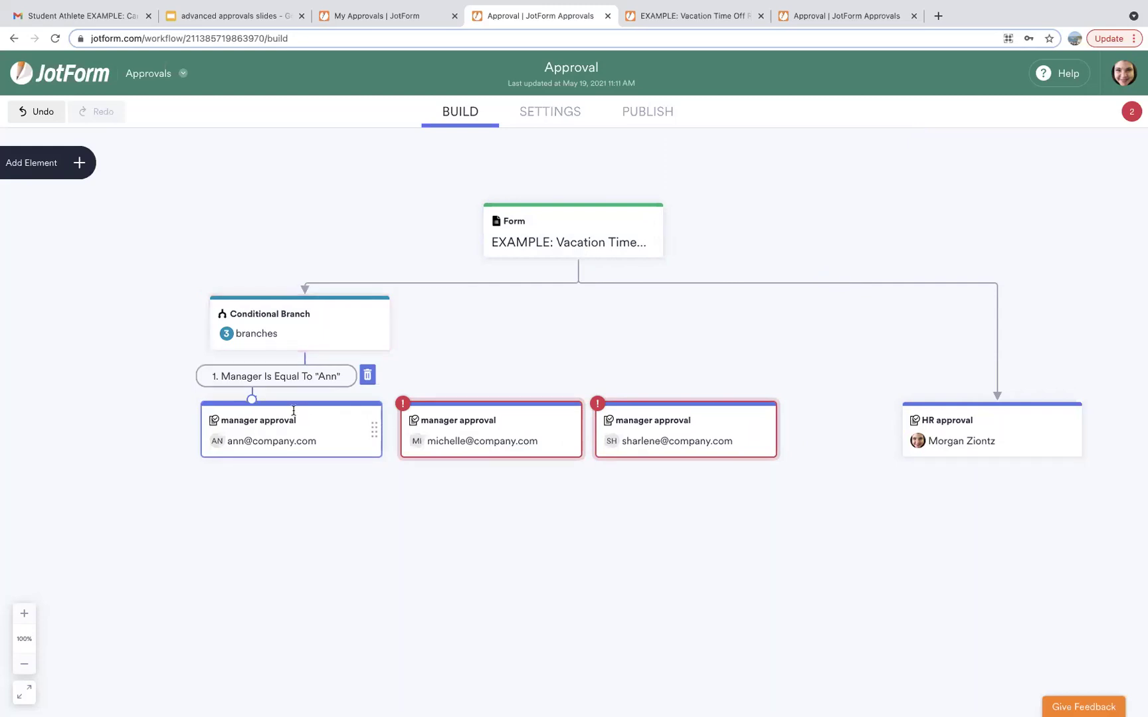
Route branch 2 to the second and branch 3 to the third manager approval.
left_click_drag(304, 356, 541, 398)
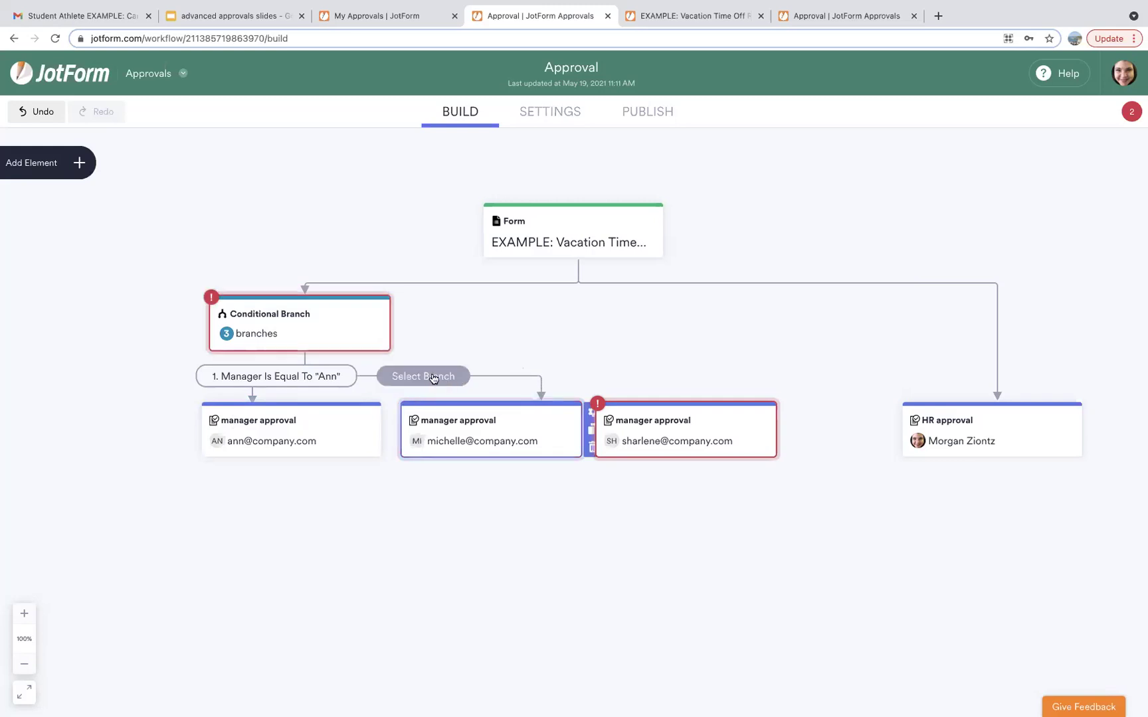
left_click(429, 376)
left_click(439, 453)
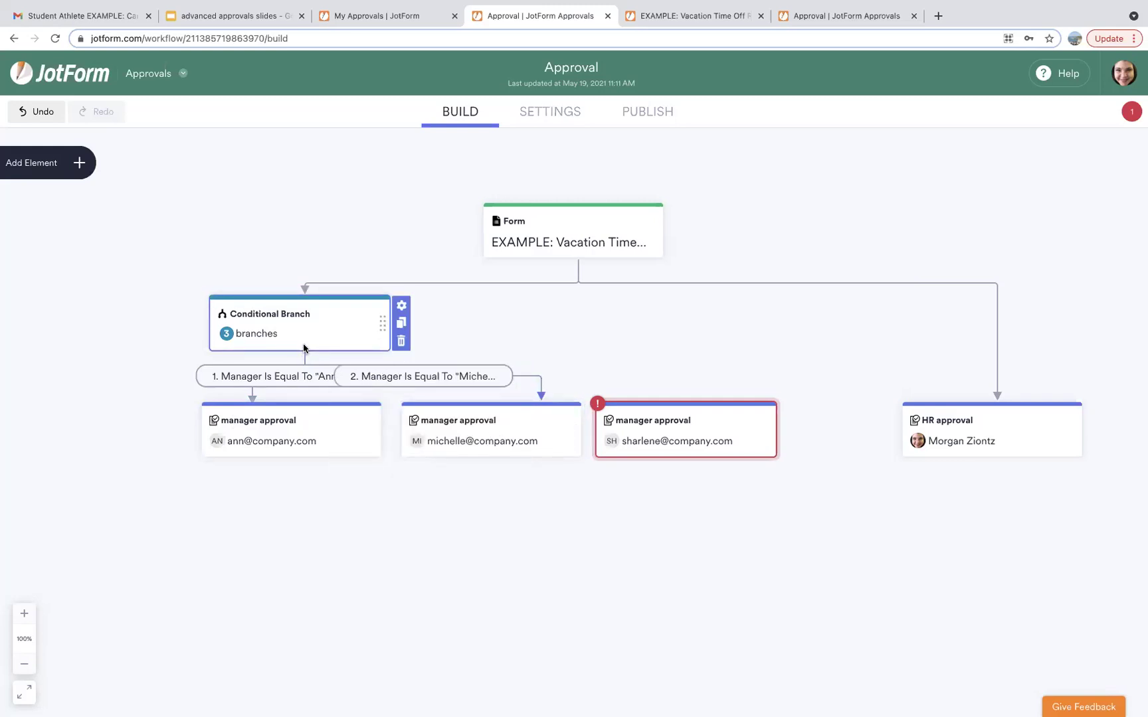
left_click_drag(305, 353, 696, 407)
left_click(523, 376)
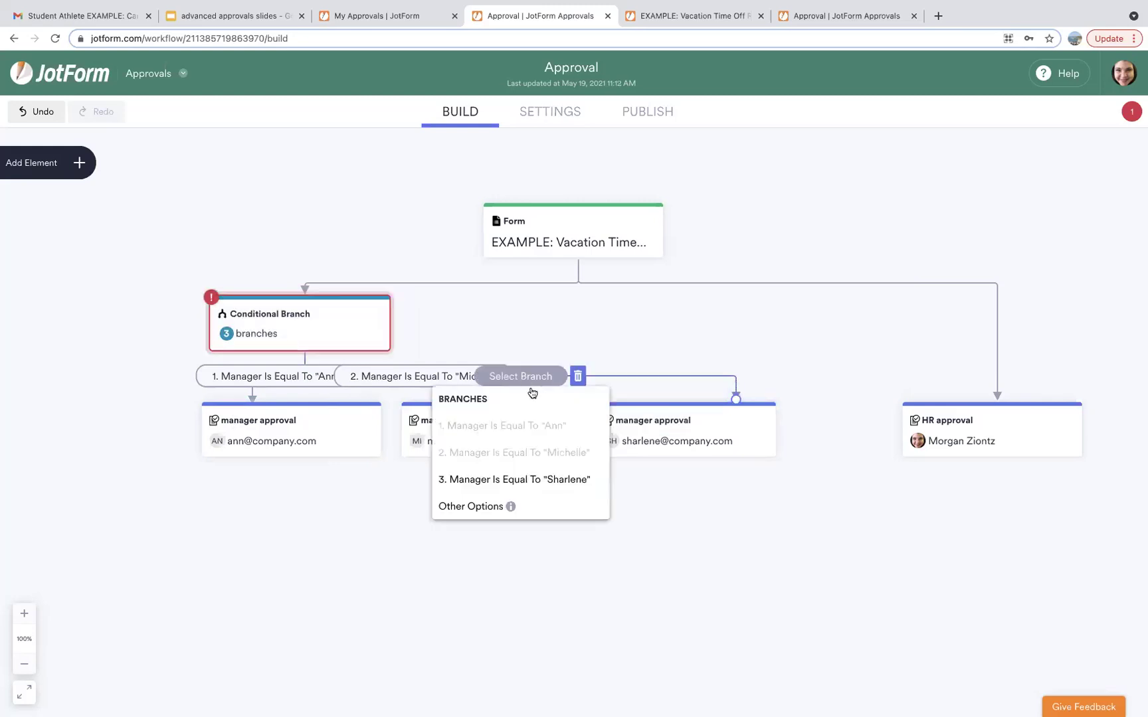
left_click(529, 481)
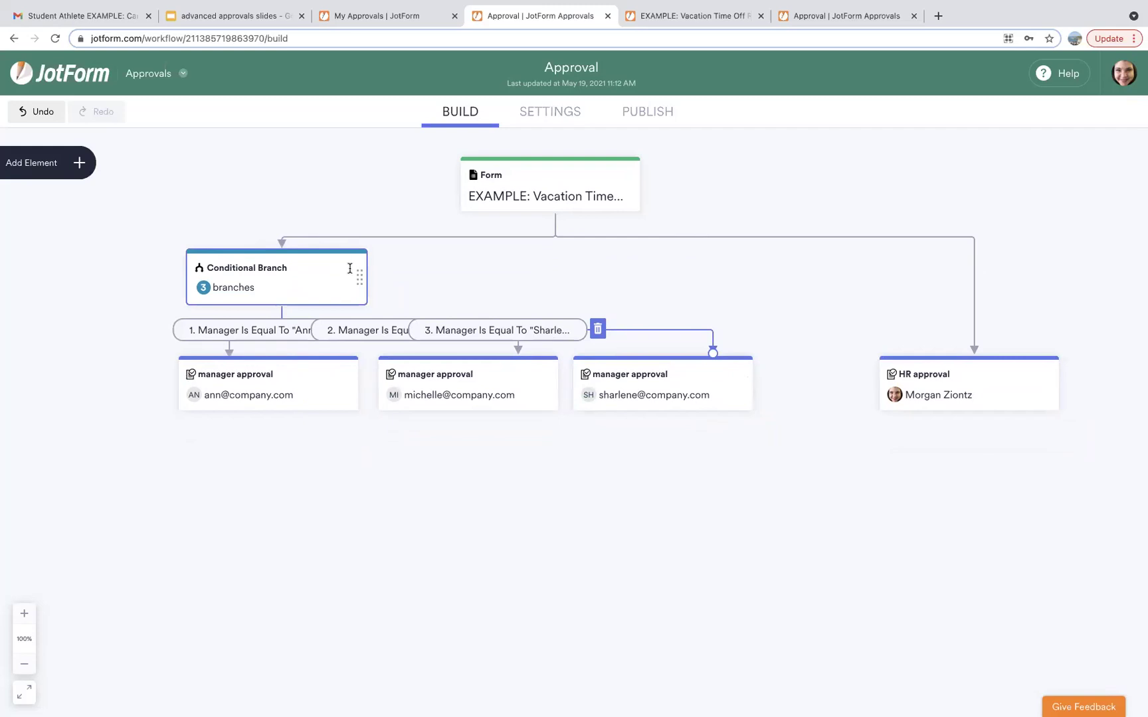
scroll(882, 479, "down", 2)
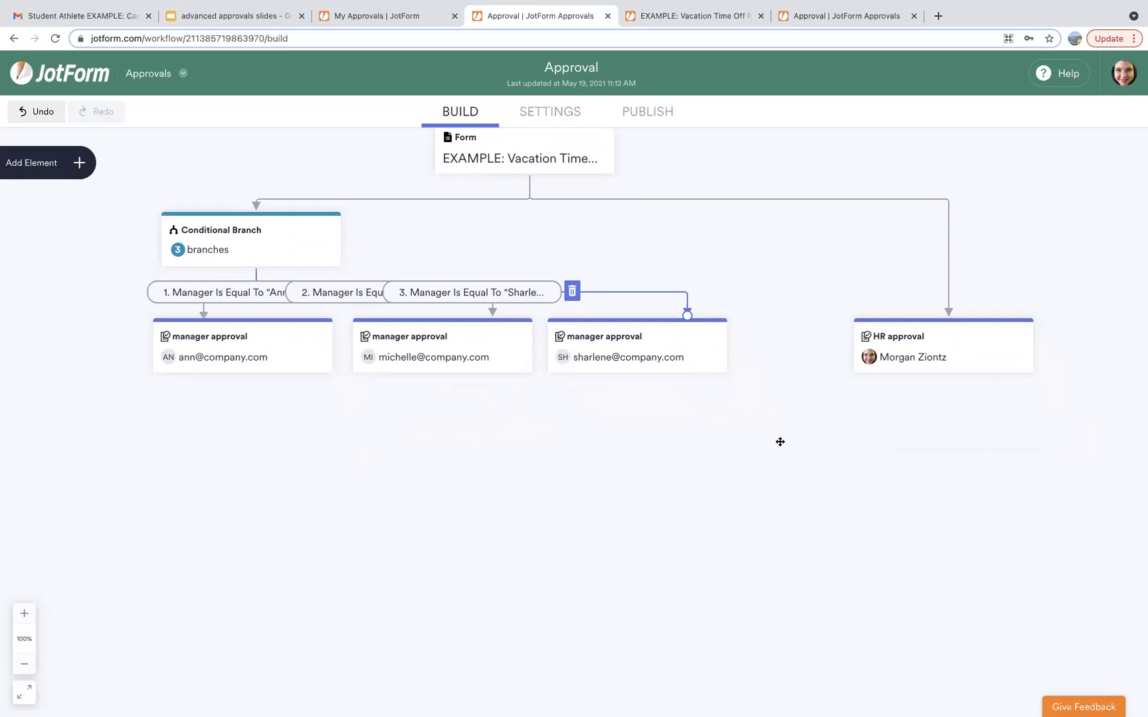
Place a Merge Branches step below the approvals, set to wait for all branches to be completed.
left_click(79, 163)
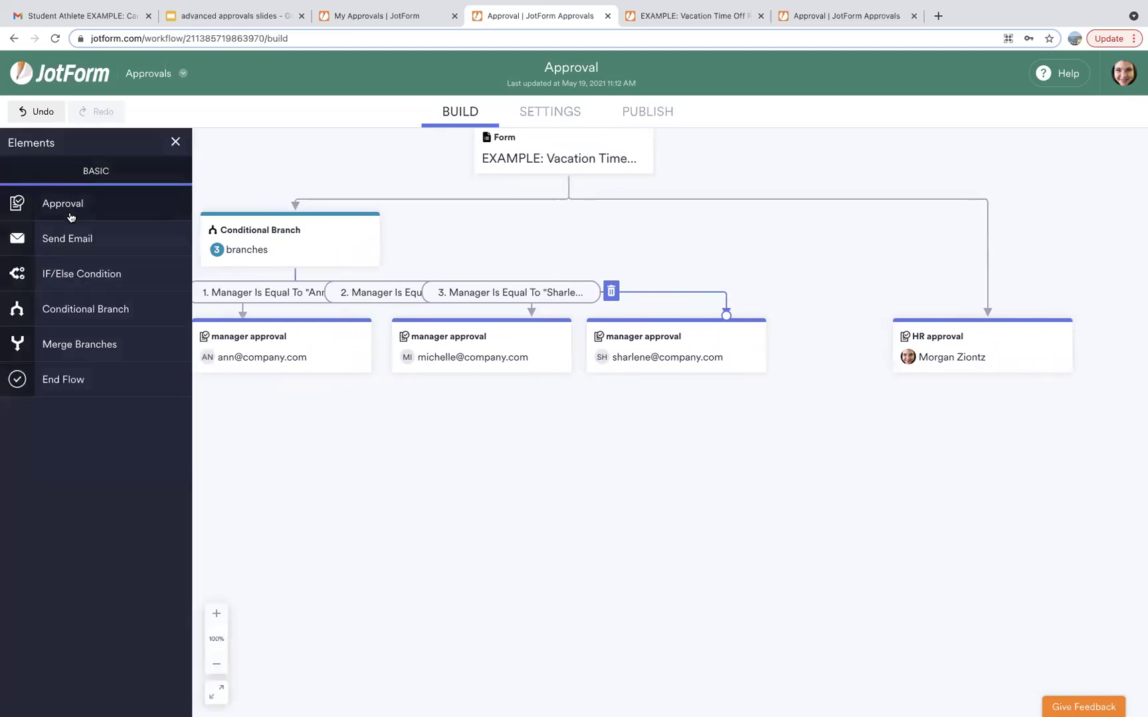
left_click_drag(79, 349, 396, 388)
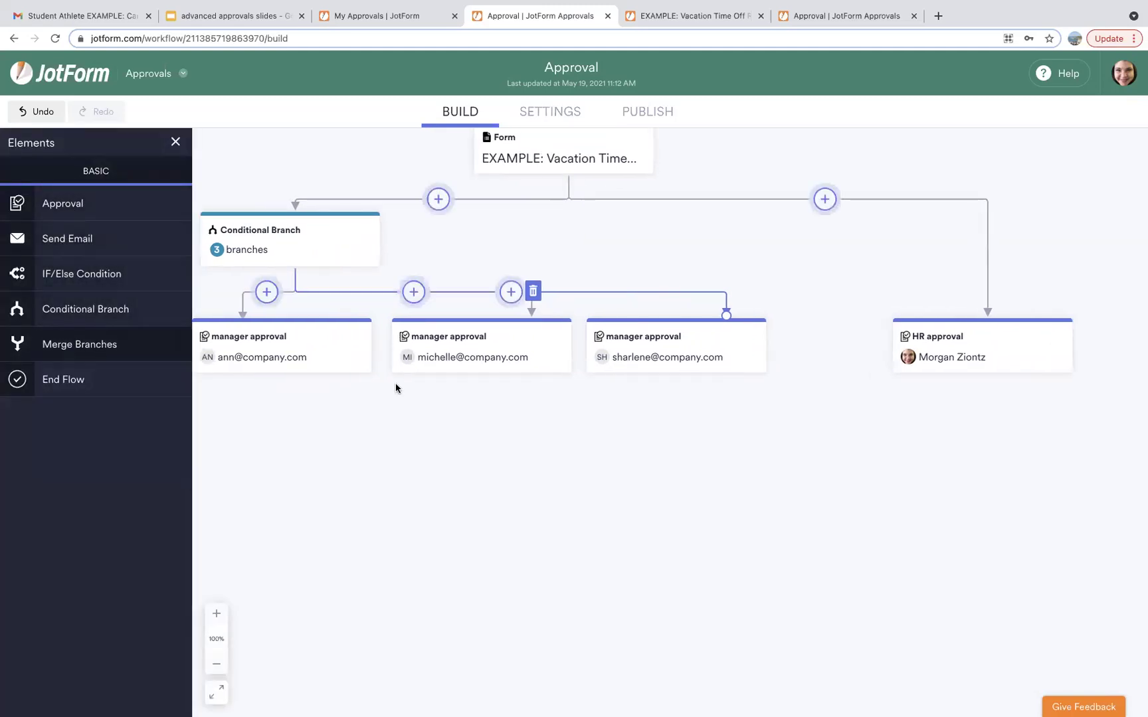
left_click_drag(821, 452, 822, 452)
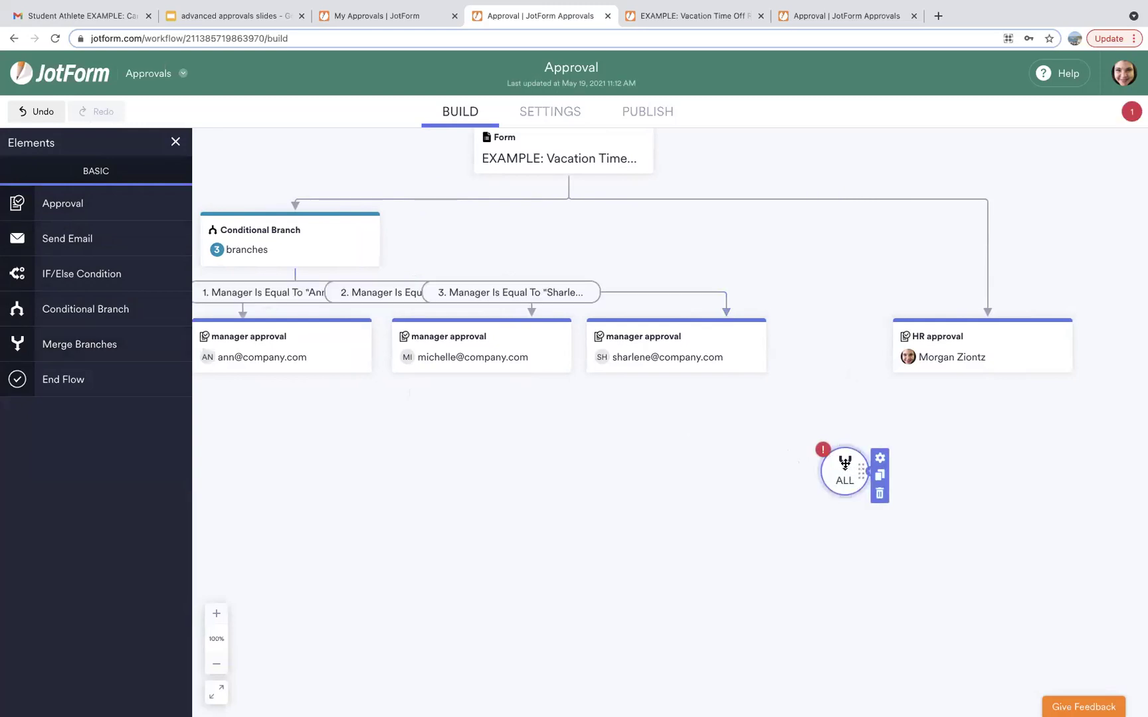
left_click(880, 458)
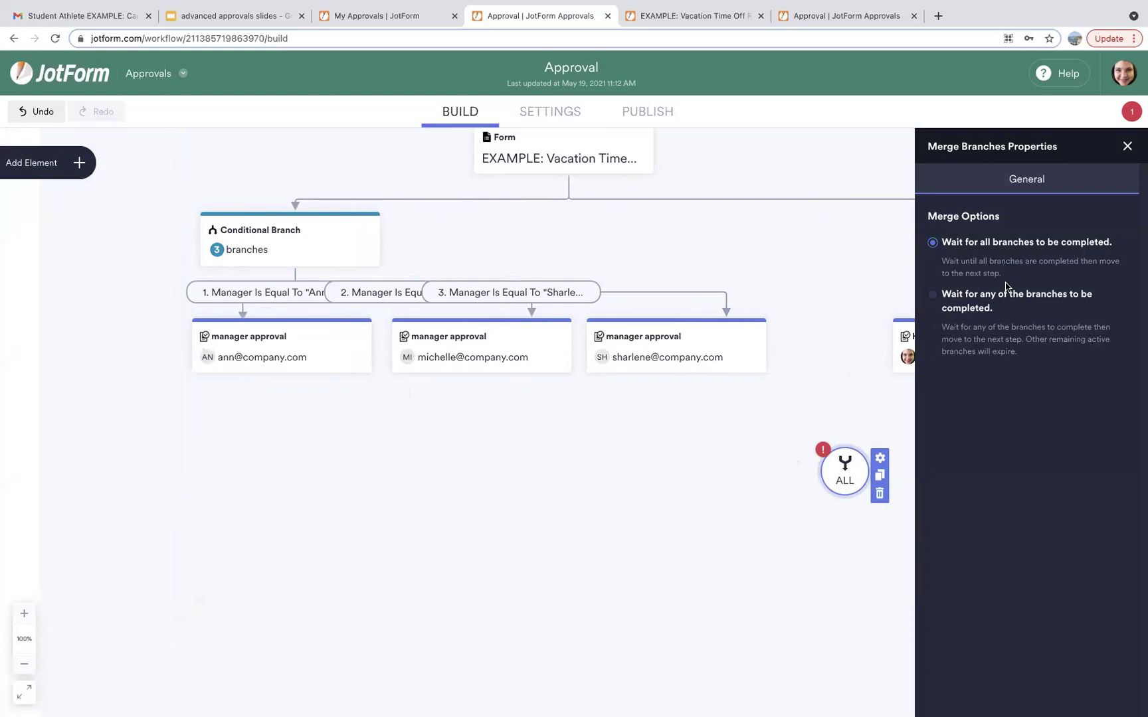
left_click(835, 236)
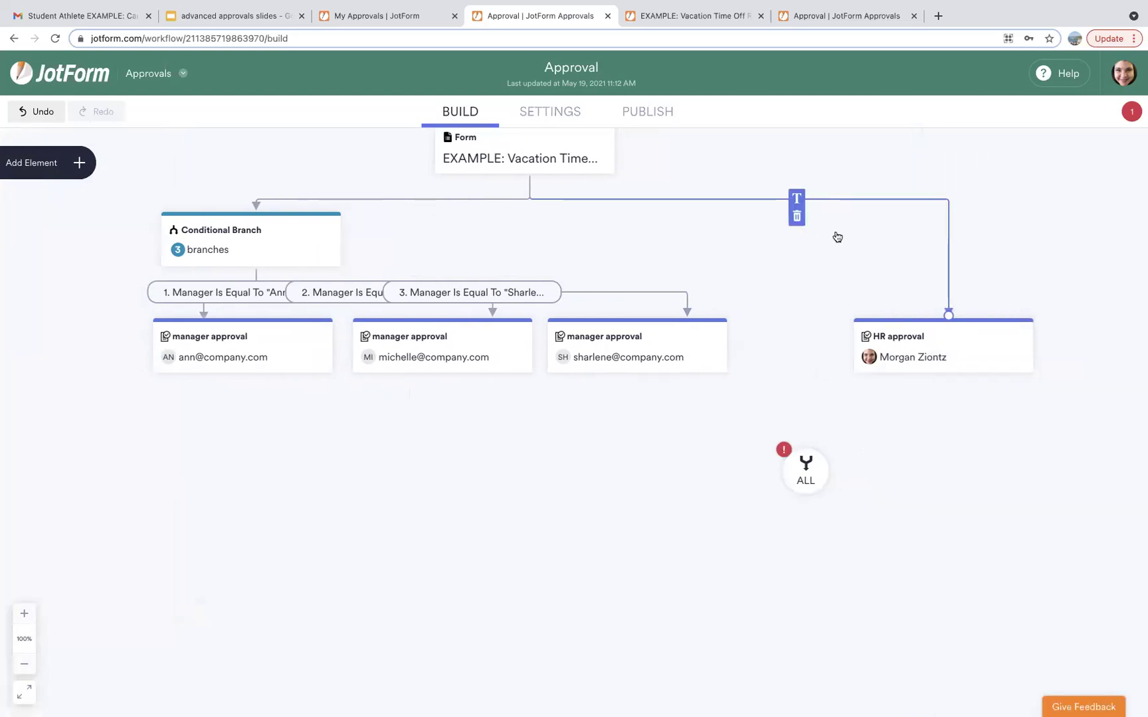
Connect the HR approval and third manager approval to the ALL merge step on Approve.
left_click(859, 344)
left_click_drag(854, 344, 806, 465)
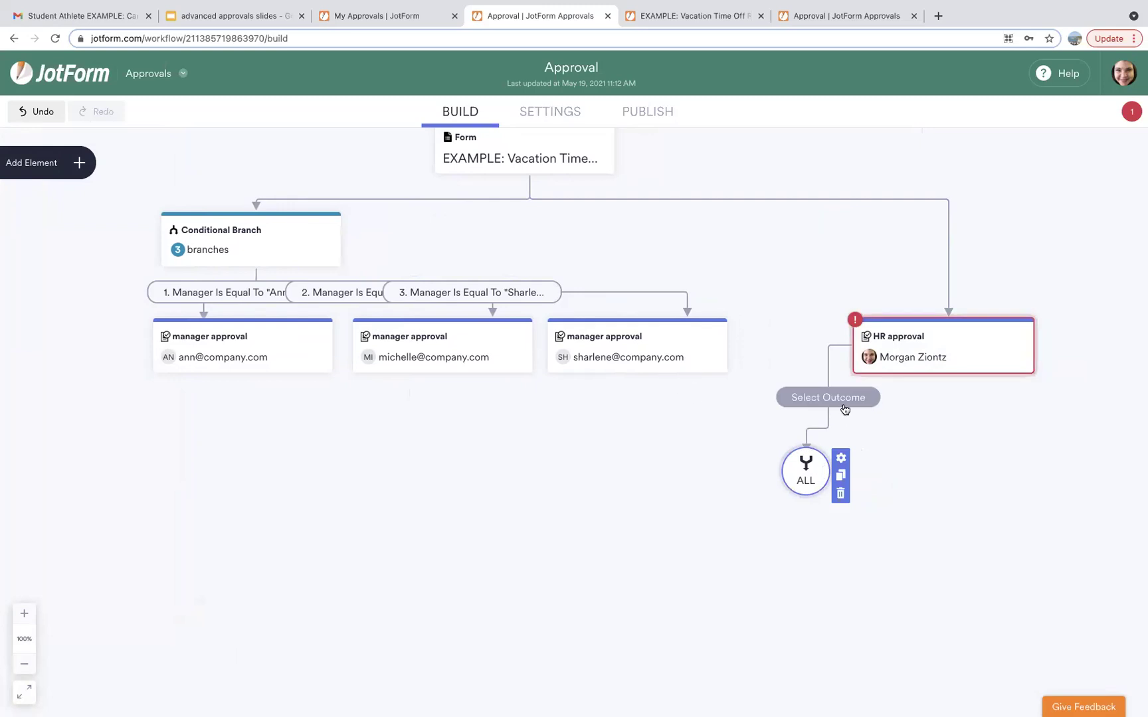
left_click(843, 402)
left_click(826, 456)
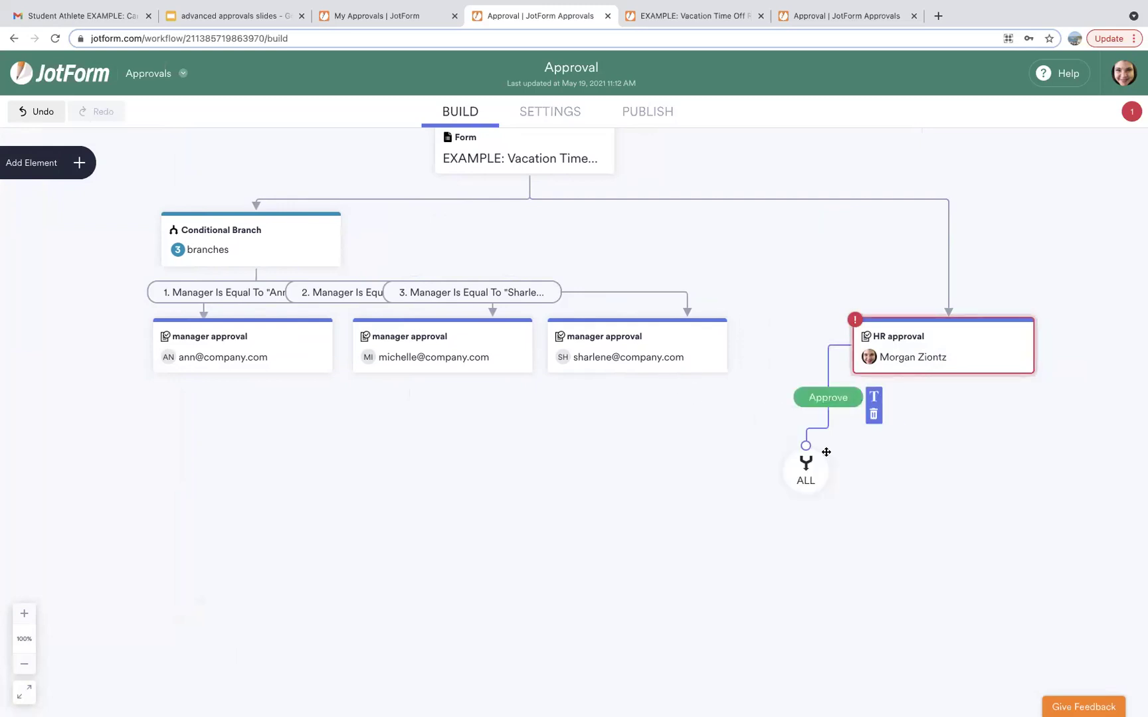
left_click(635, 370)
left_click_drag(643, 378, 805, 459)
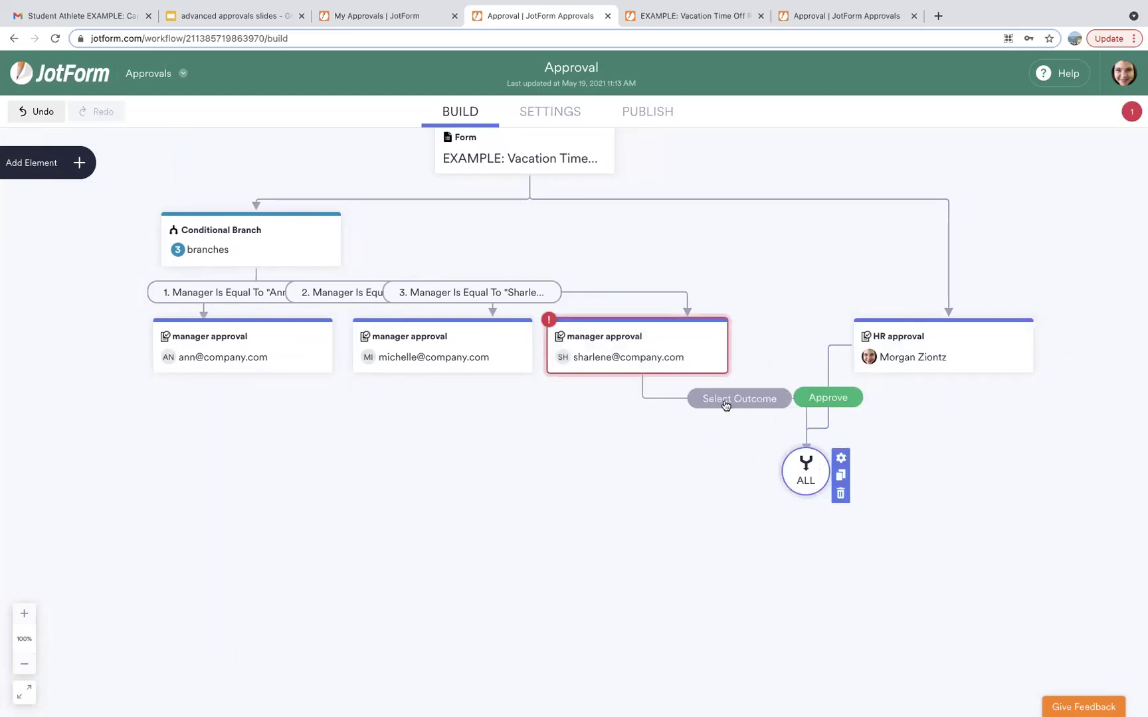
left_click(725, 405)
left_click(717, 447)
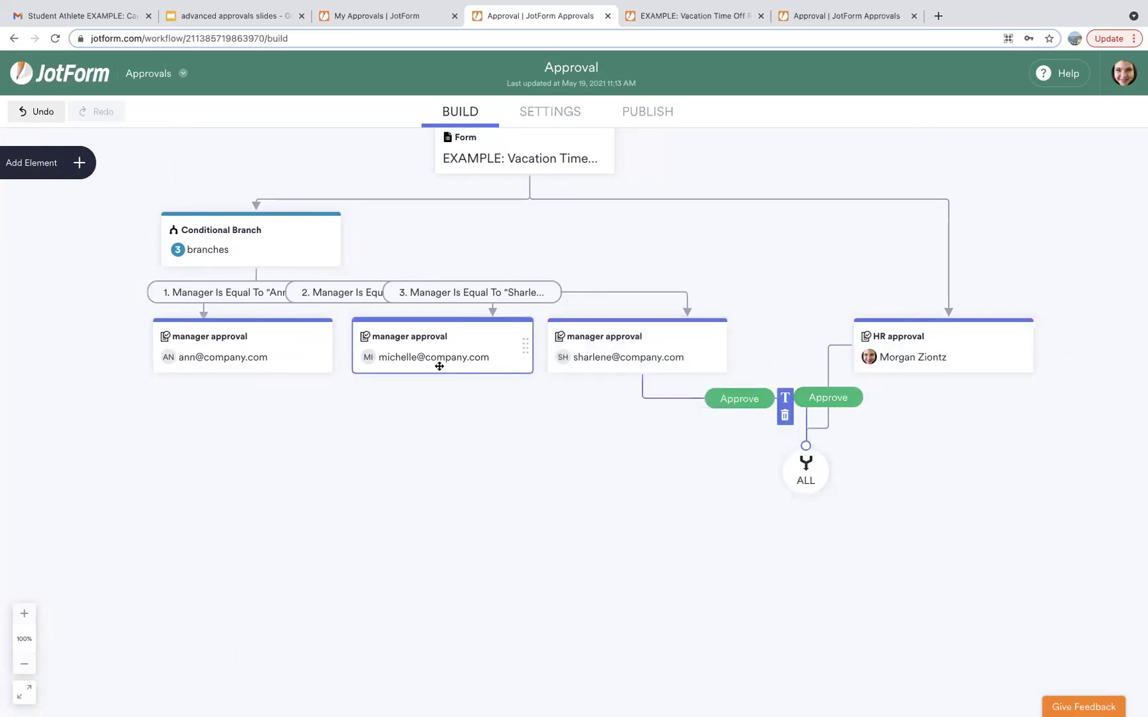
Connect the second and first manager approvals to the merge step on their Approve outcomes.
left_click_drag(447, 380, 805, 459)
left_click(629, 400)
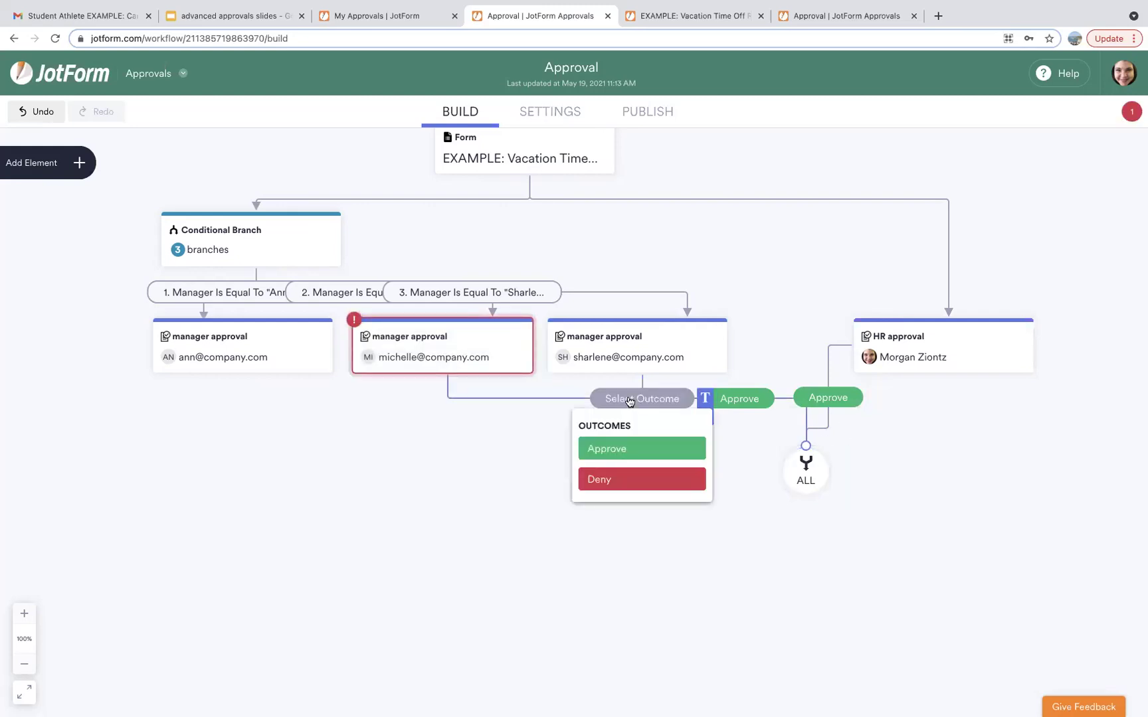
left_click(625, 449)
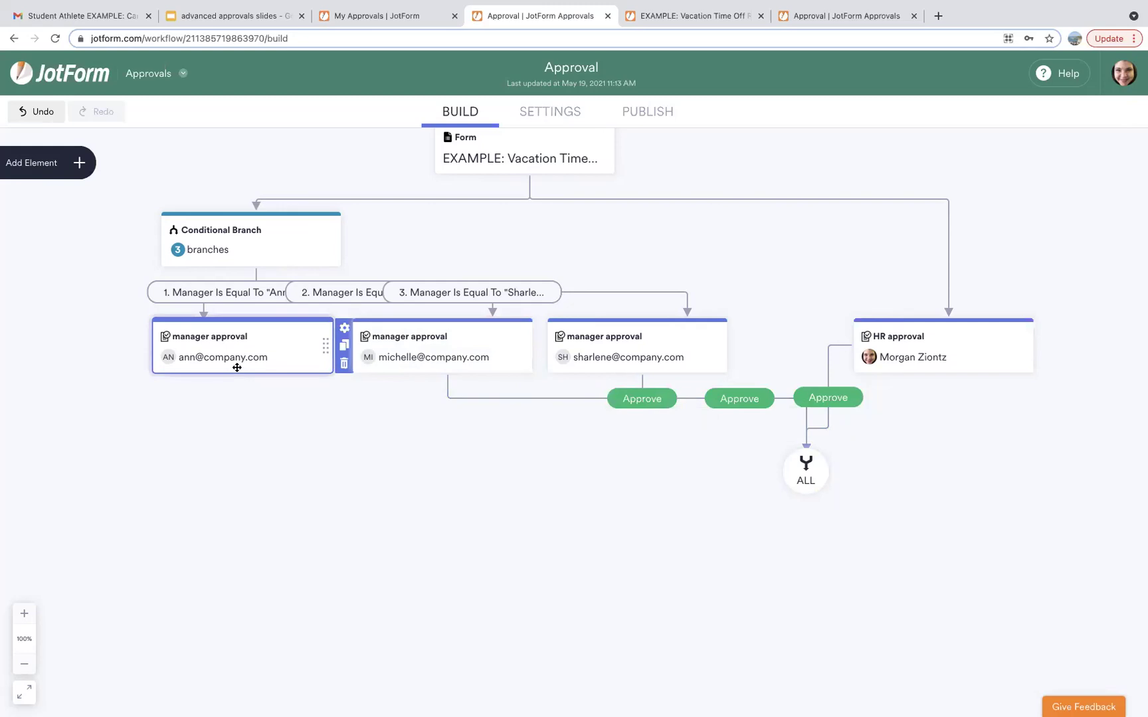
left_click_drag(247, 376, 805, 459)
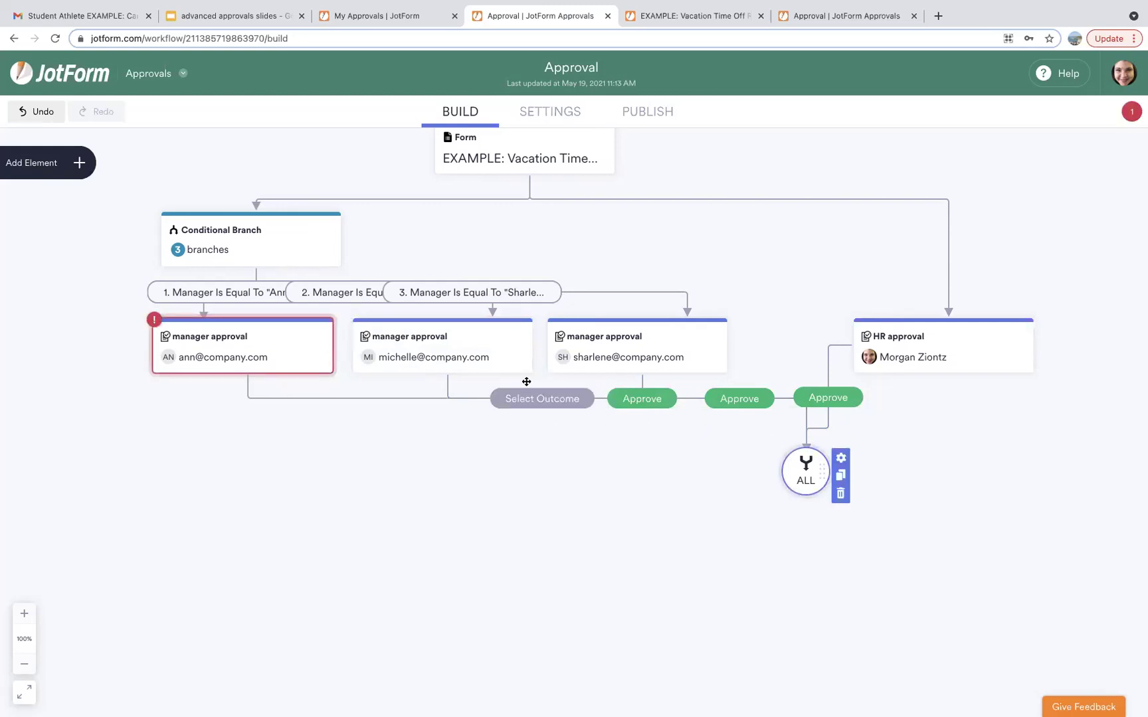
left_click(526, 401)
left_click(522, 450)
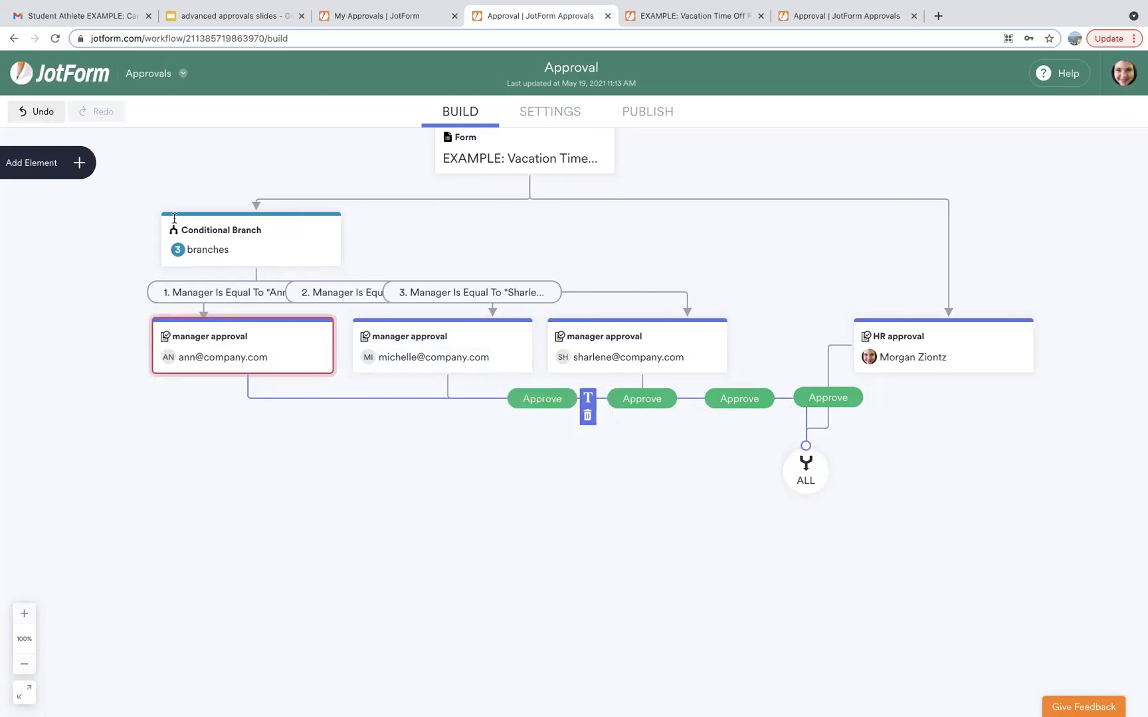
Add a Send Email step below the merge step and name it 'request approve'.
left_click(79, 163)
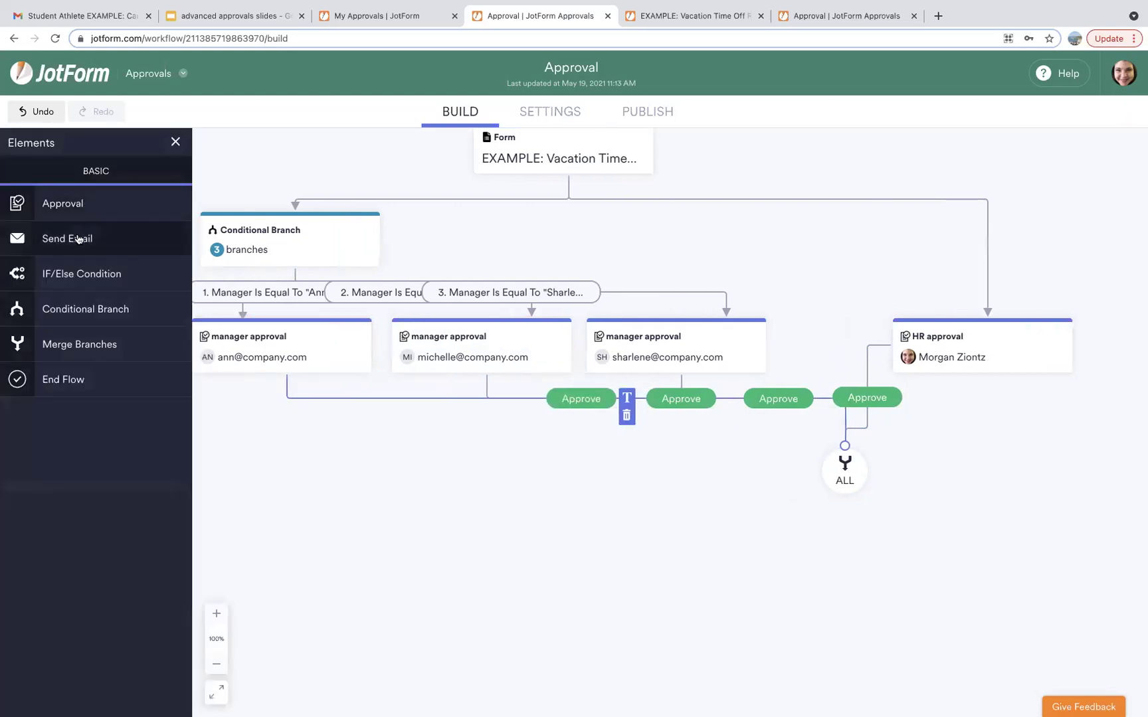
left_click(809, 547)
type("request approved")
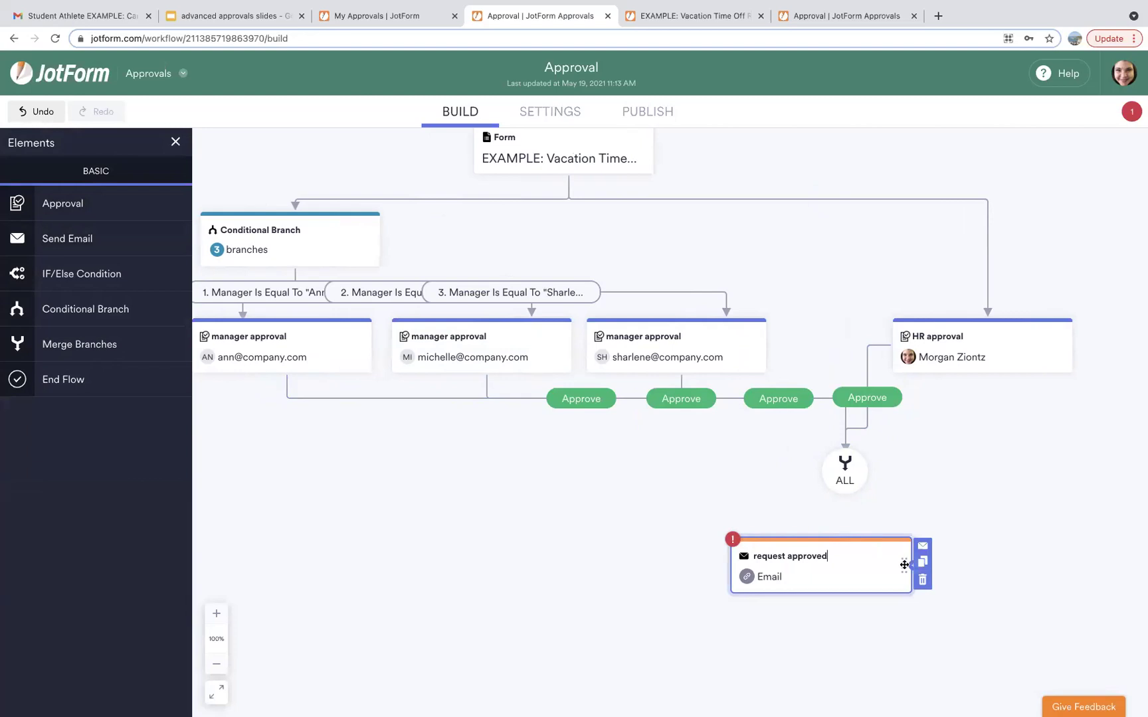
Link the merge step to the 'request approved' email and place an End Flow step after it.
left_click_drag(887, 536, 906, 535)
left_click_drag(847, 496, 846, 539)
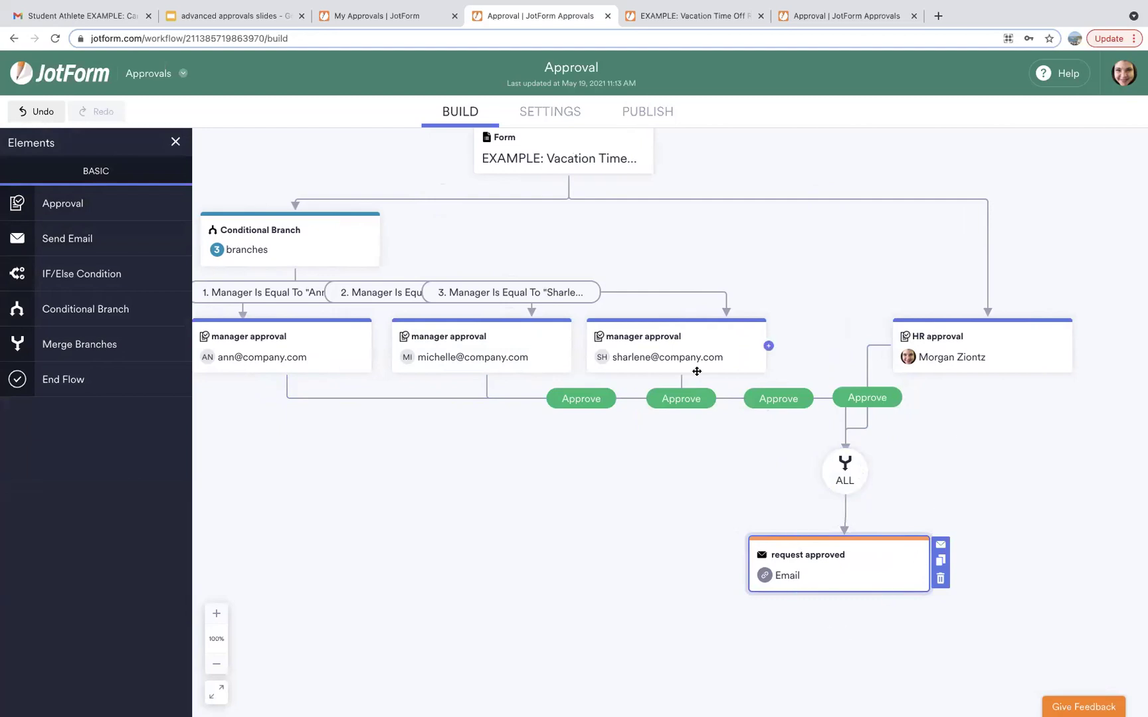
left_click_drag(81, 382, 865, 631)
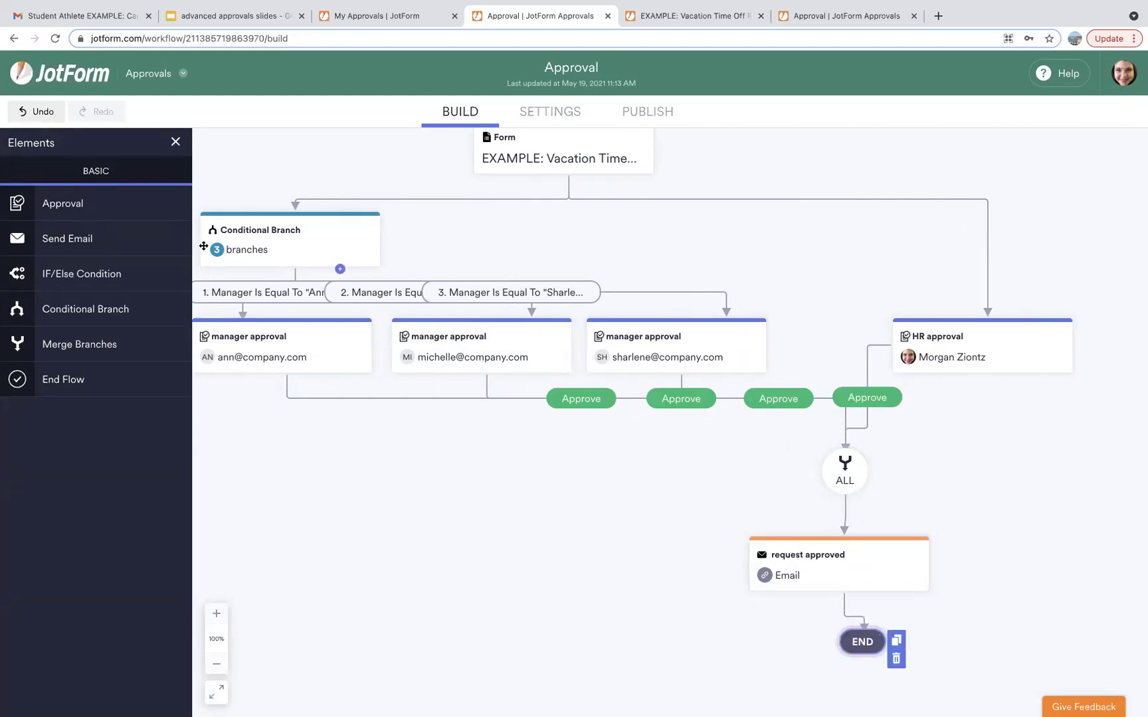
left_click(79, 244)
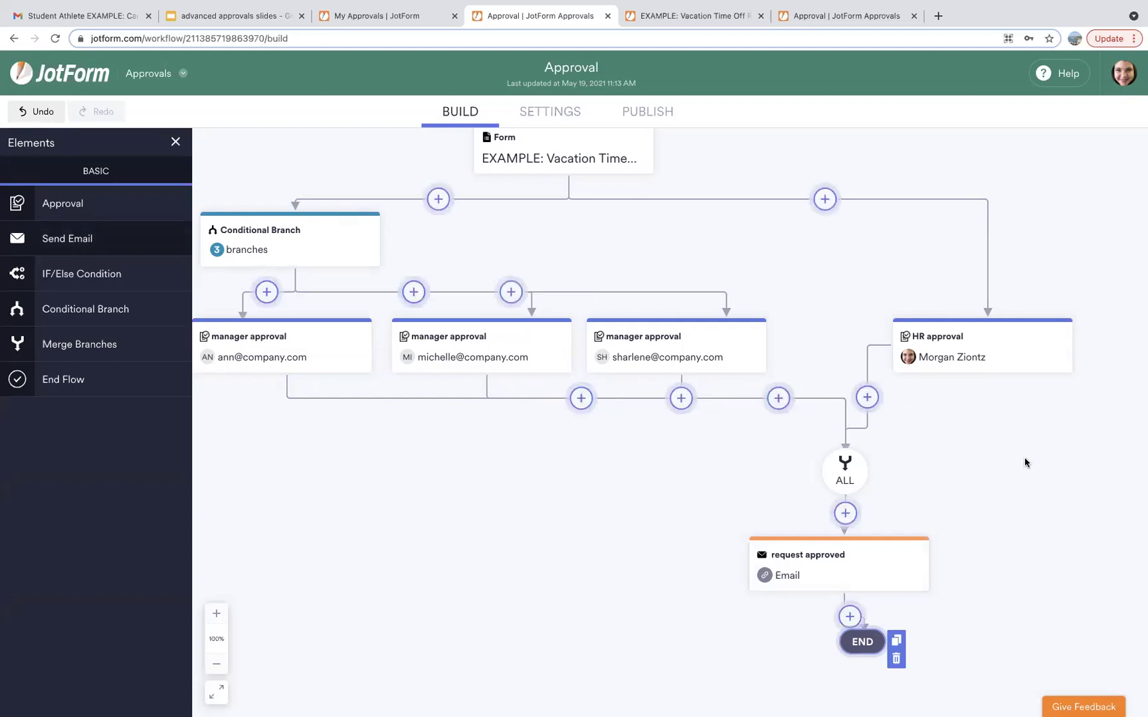
Add a 'we're sorry' email on HR's Deny outcome and connect it to END.
left_click(987, 464)
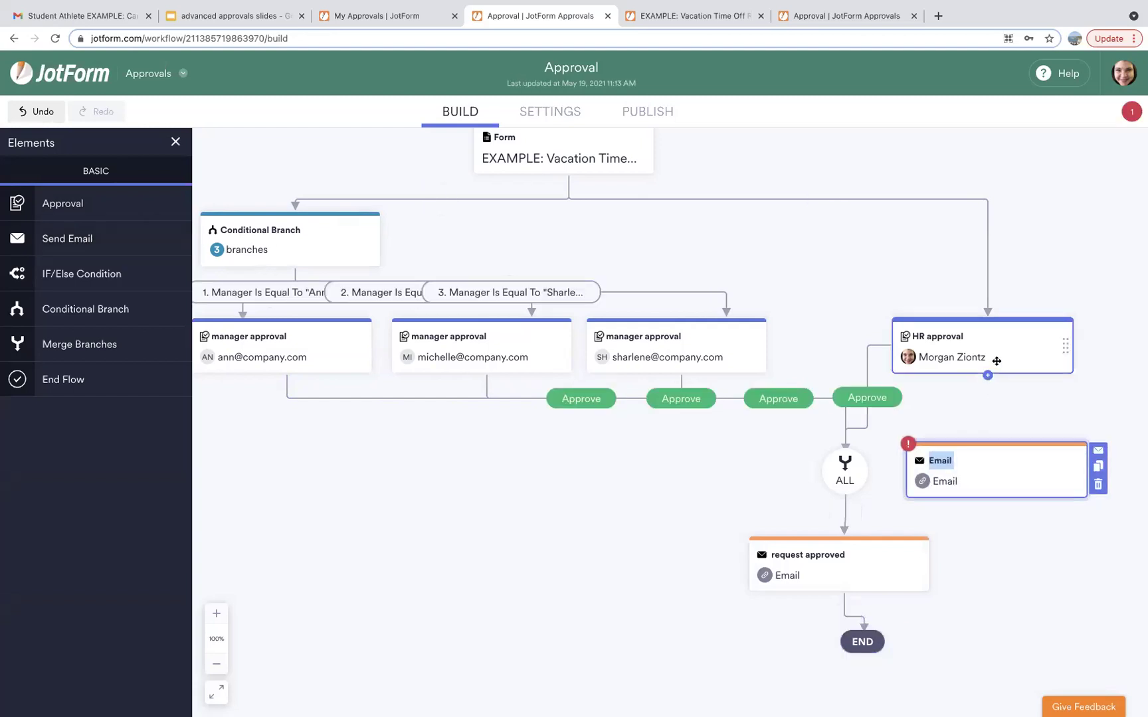
left_click_drag(988, 376, 1048, 449)
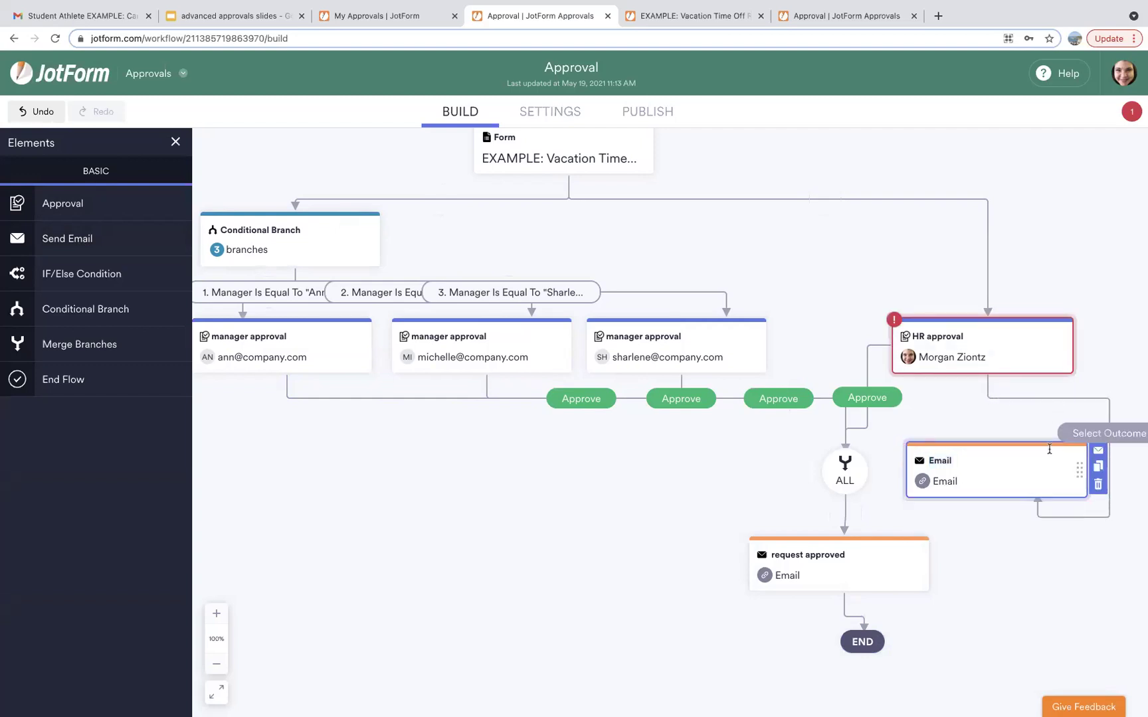
left_click(1081, 433)
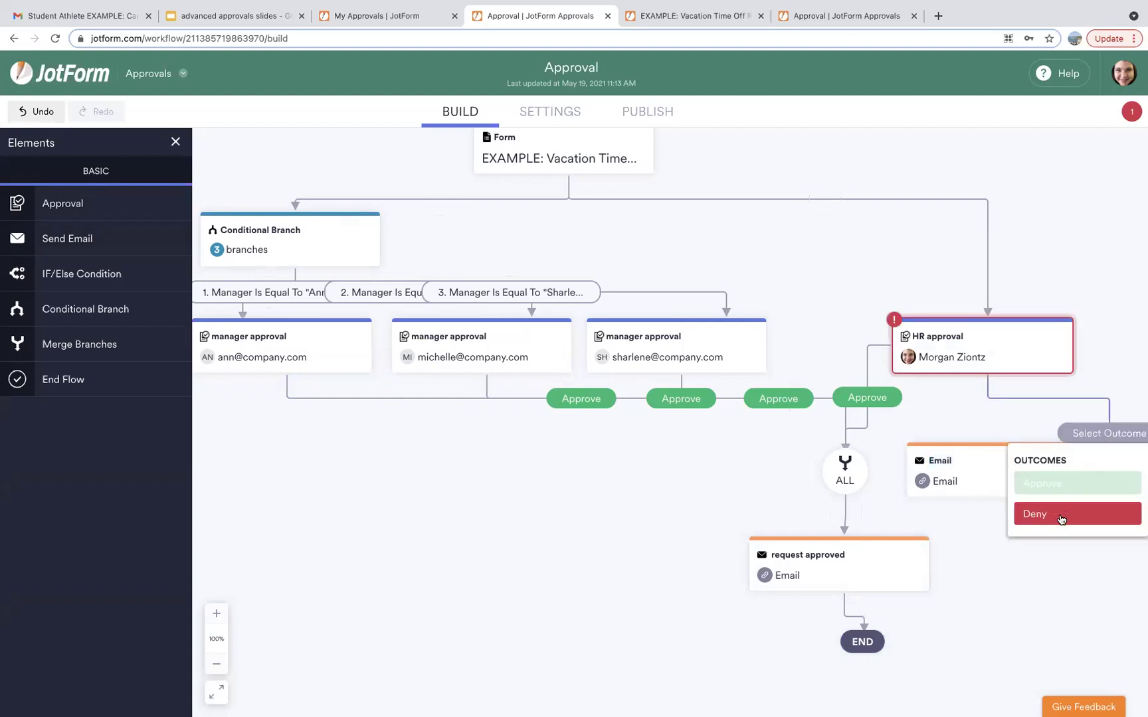
left_click(1062, 515)
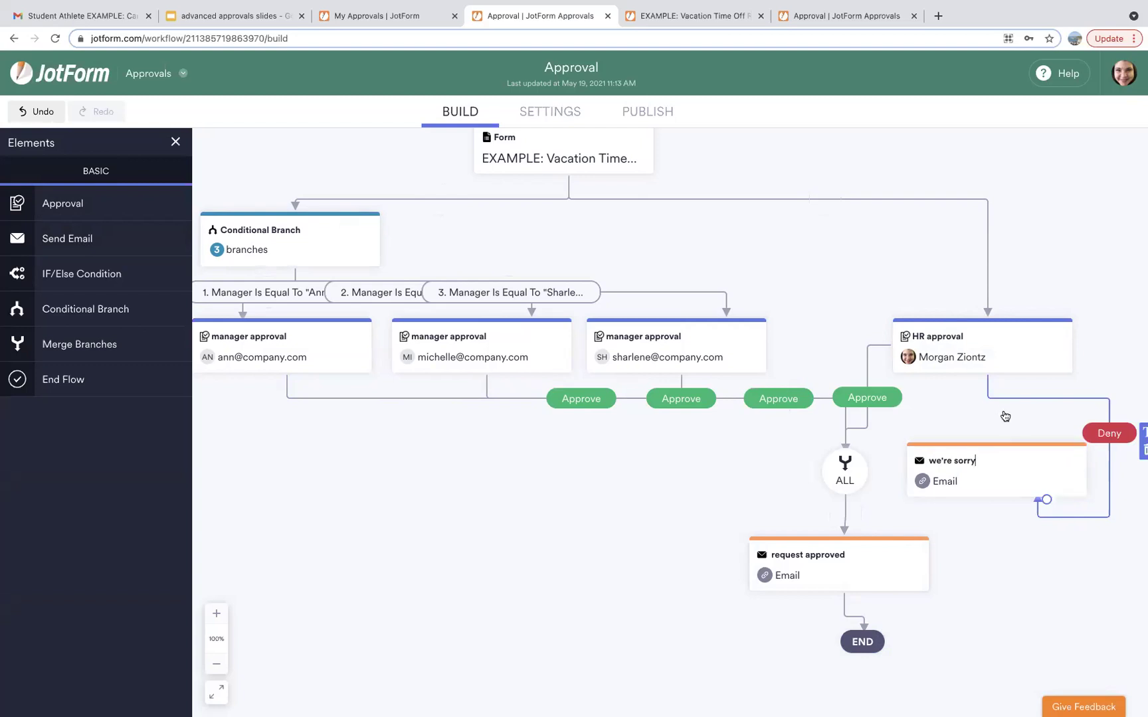
mouse_move(1014, 480)
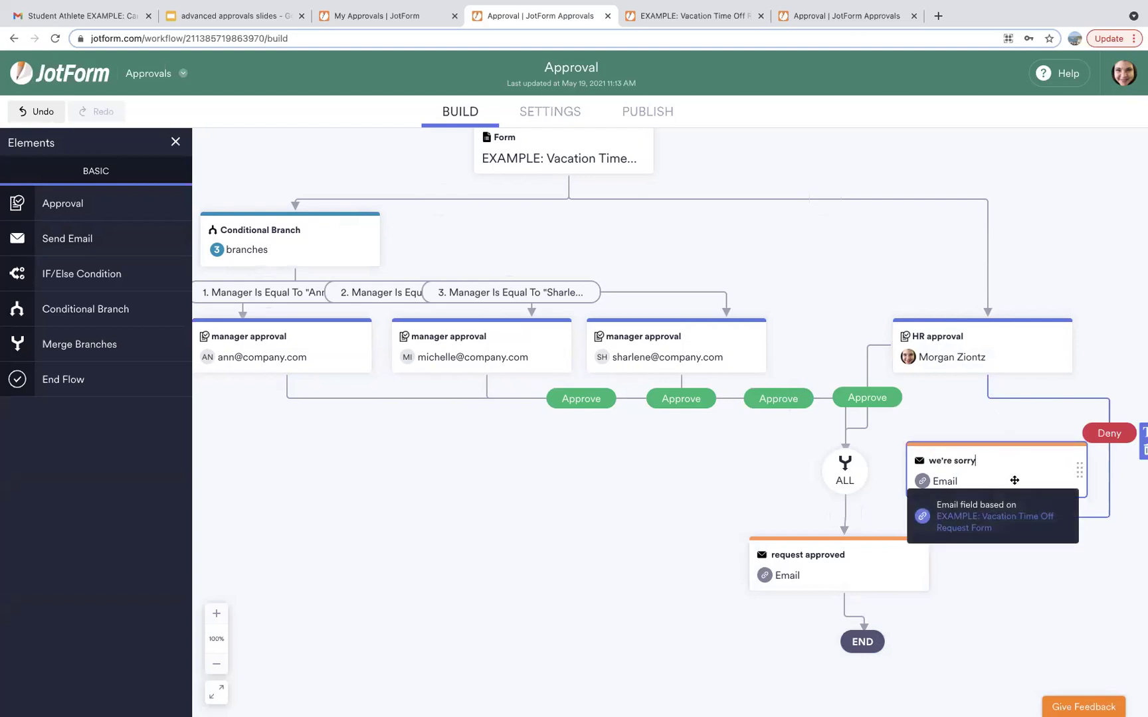
left_click_drag(1007, 503, 880, 640)
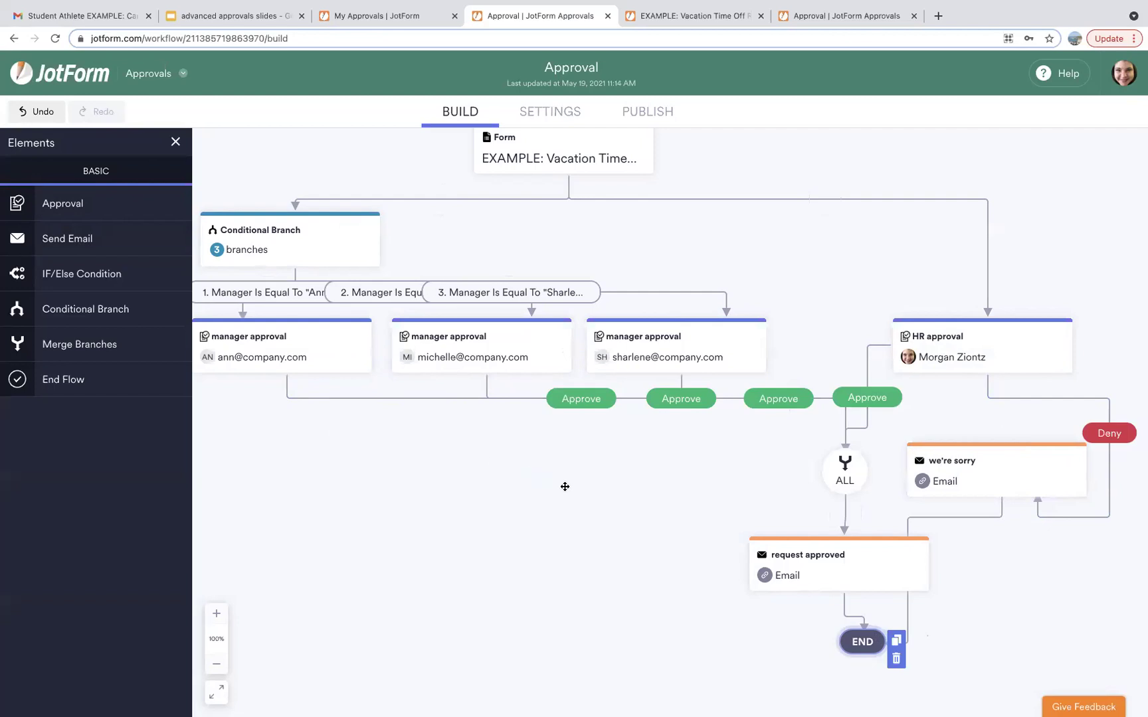
scroll(565, 487, "down", 1)
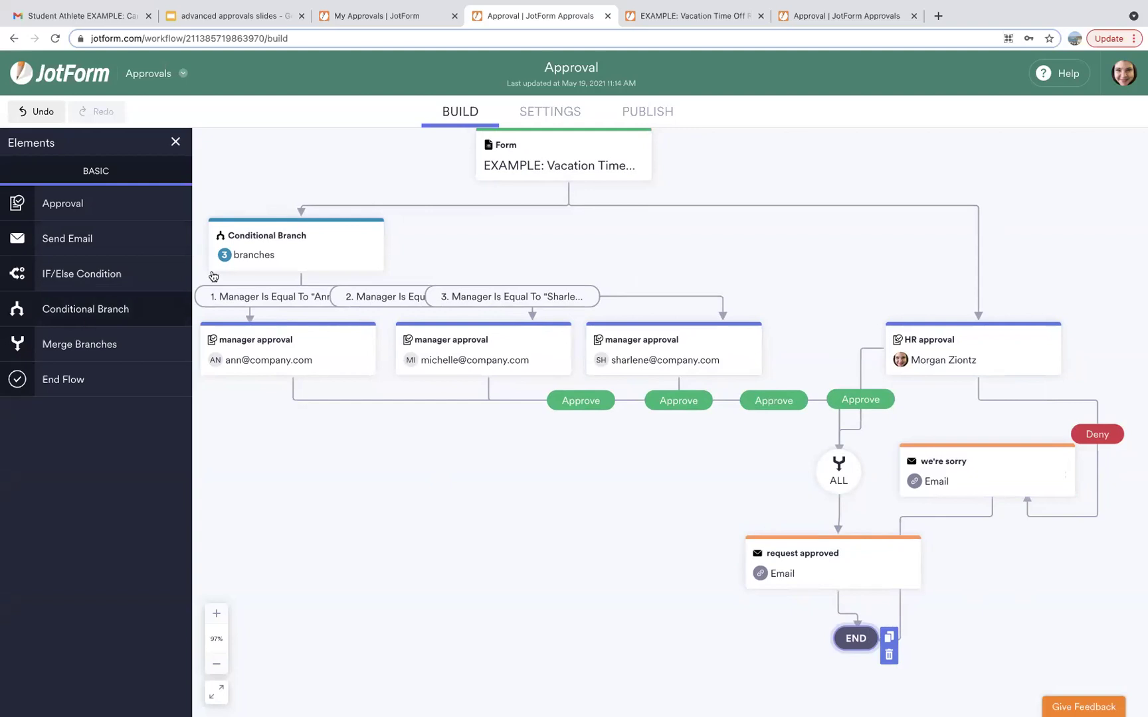
left_click(824, 20)
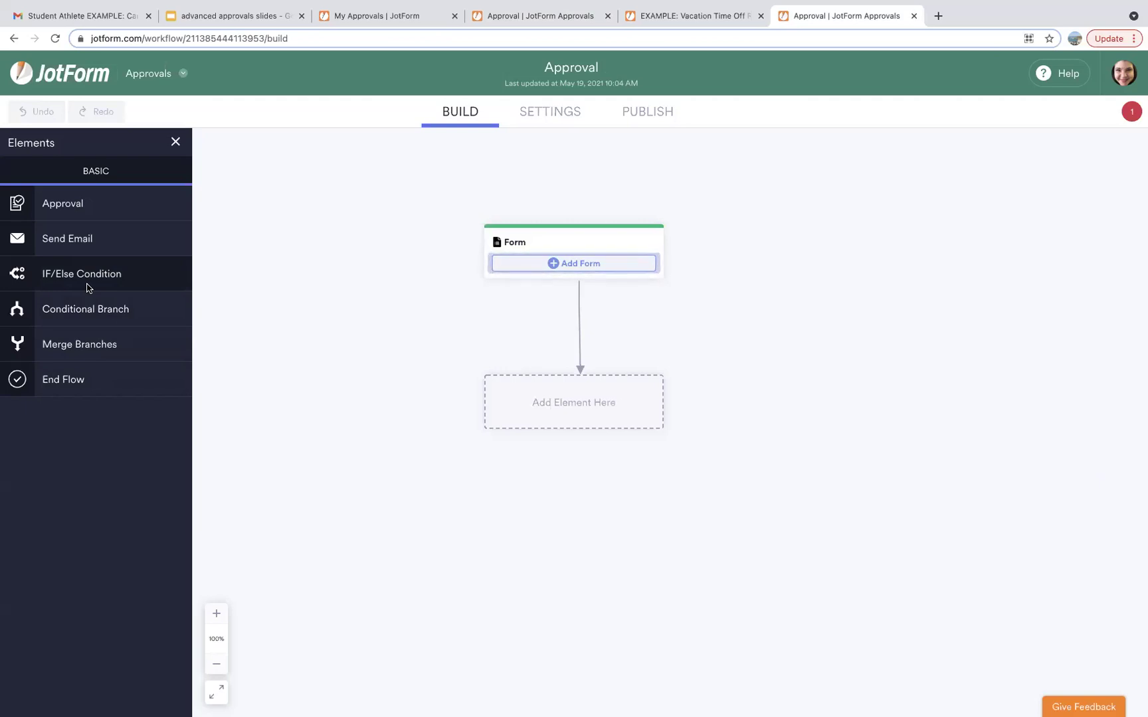
Try placing an IF/Else condition, then bring up the Select a Form chooser for the new flow.
left_click_drag(89, 287, 653, 349)
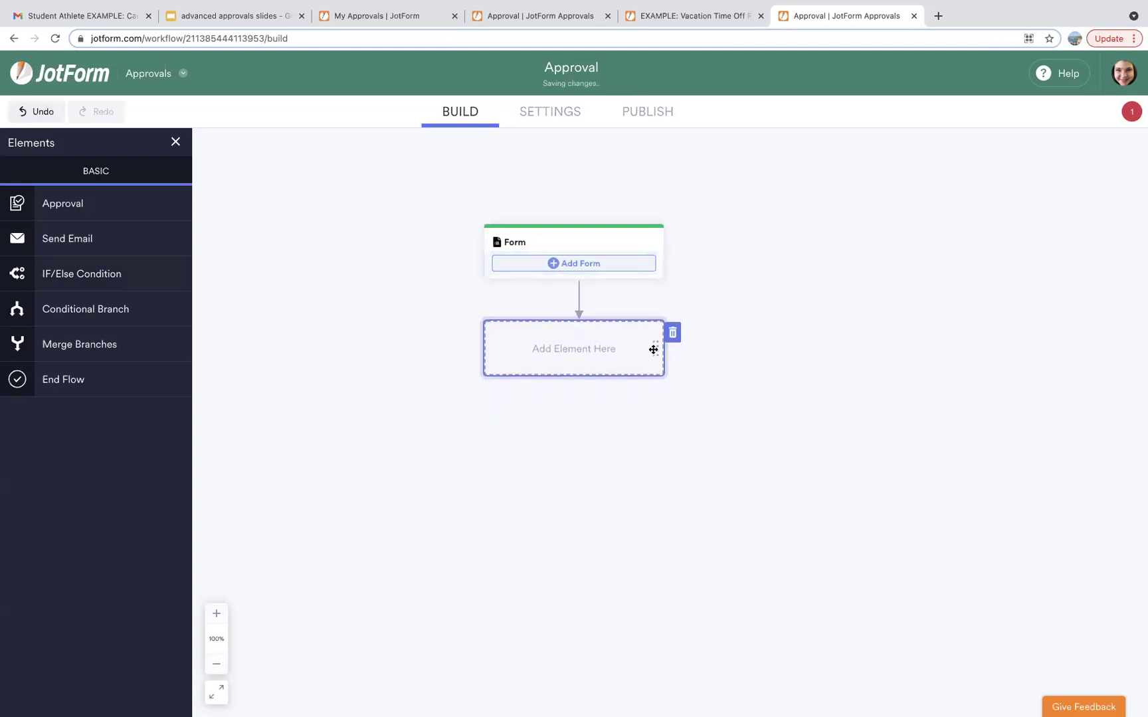
left_click(594, 265)
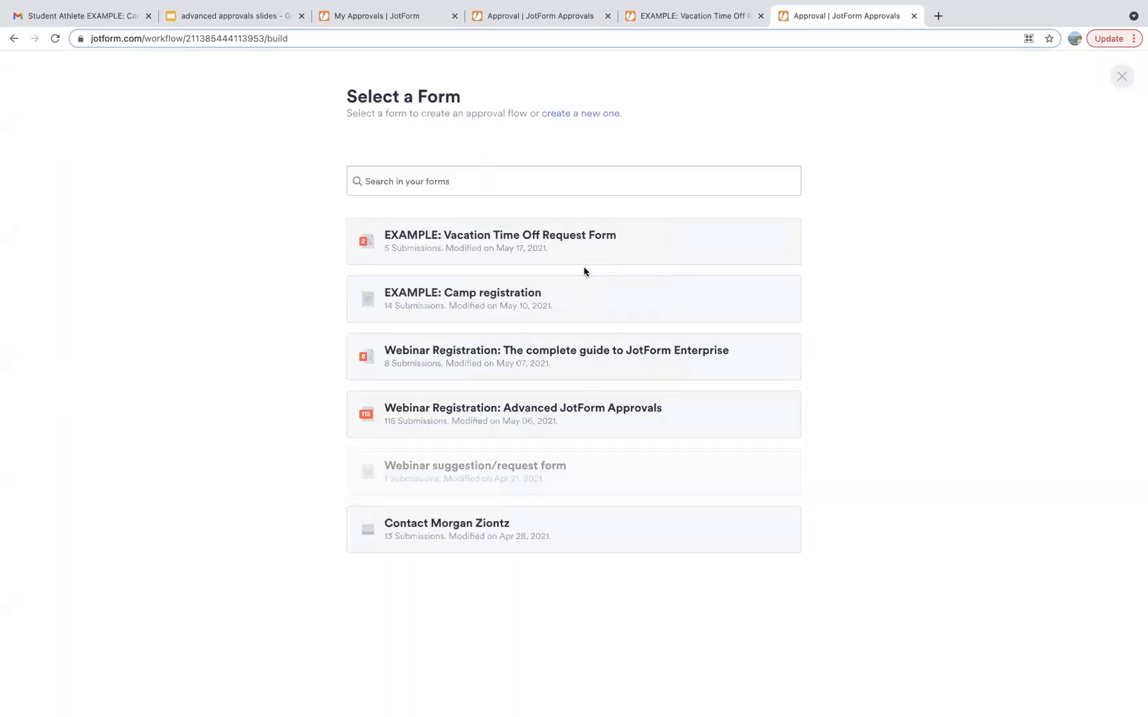
Attach the EXAMPLE: Camp registration form as the flow's starting Form step.
left_click(503, 306)
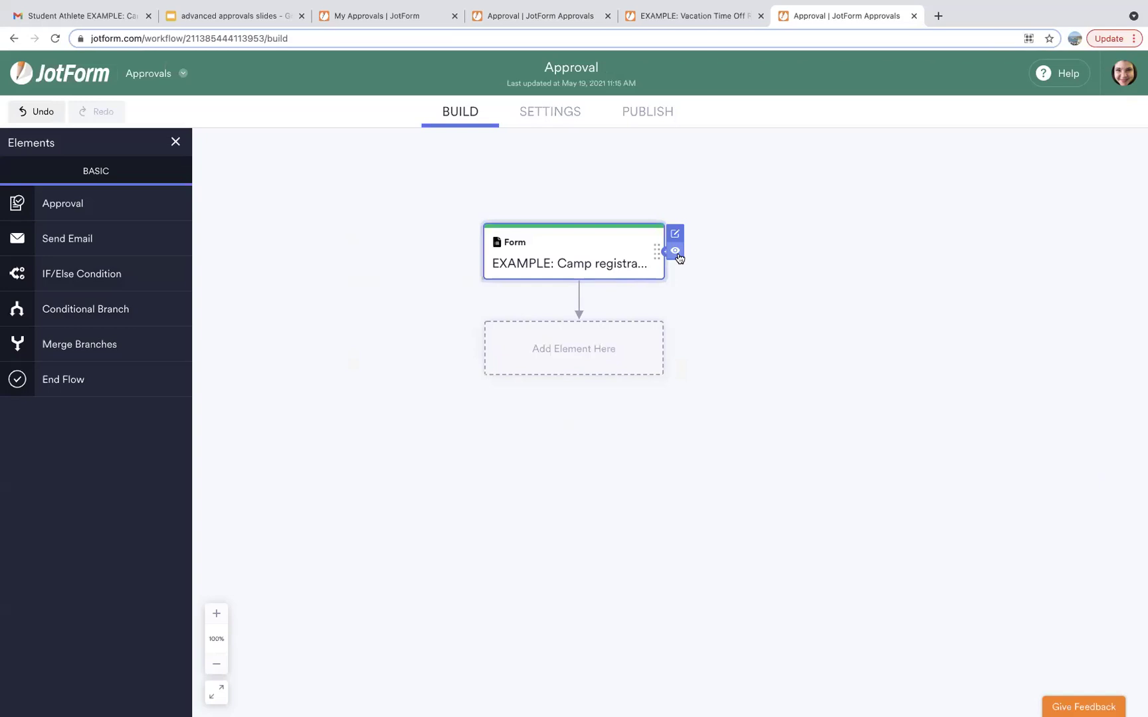
Preview the Summer Camp Registration form, checking its birth date and Grade fields, then return to the builder.
left_click(675, 251)
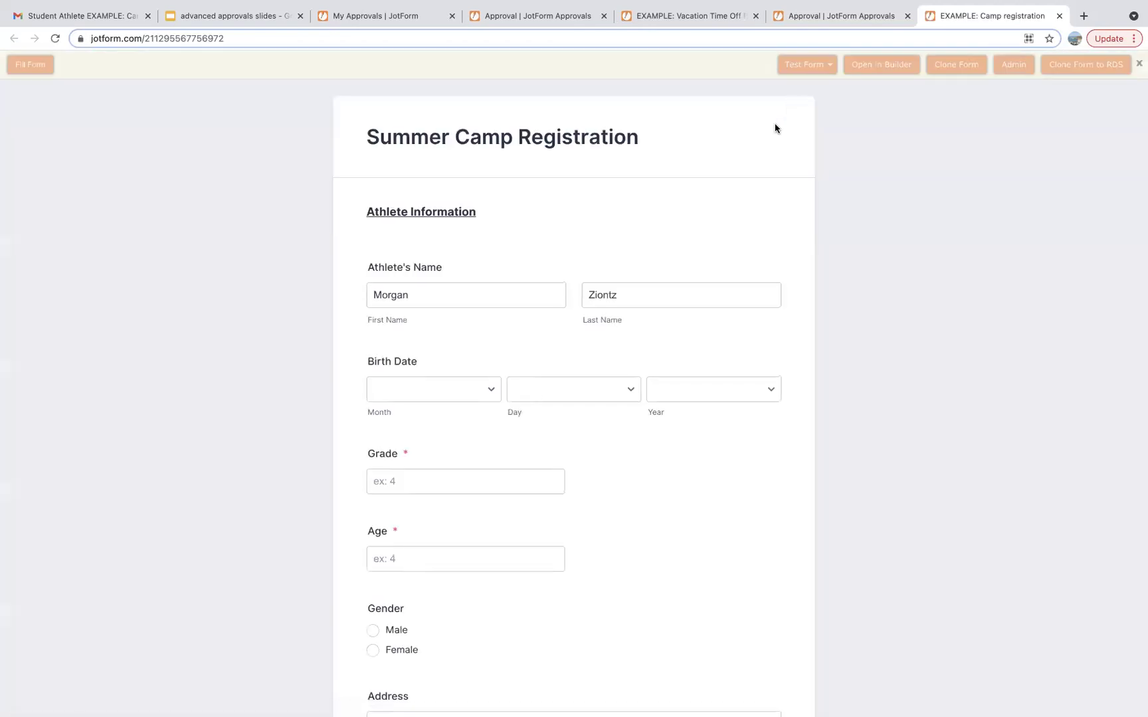
left_click(375, 412)
left_click(428, 484)
left_click(428, 485)
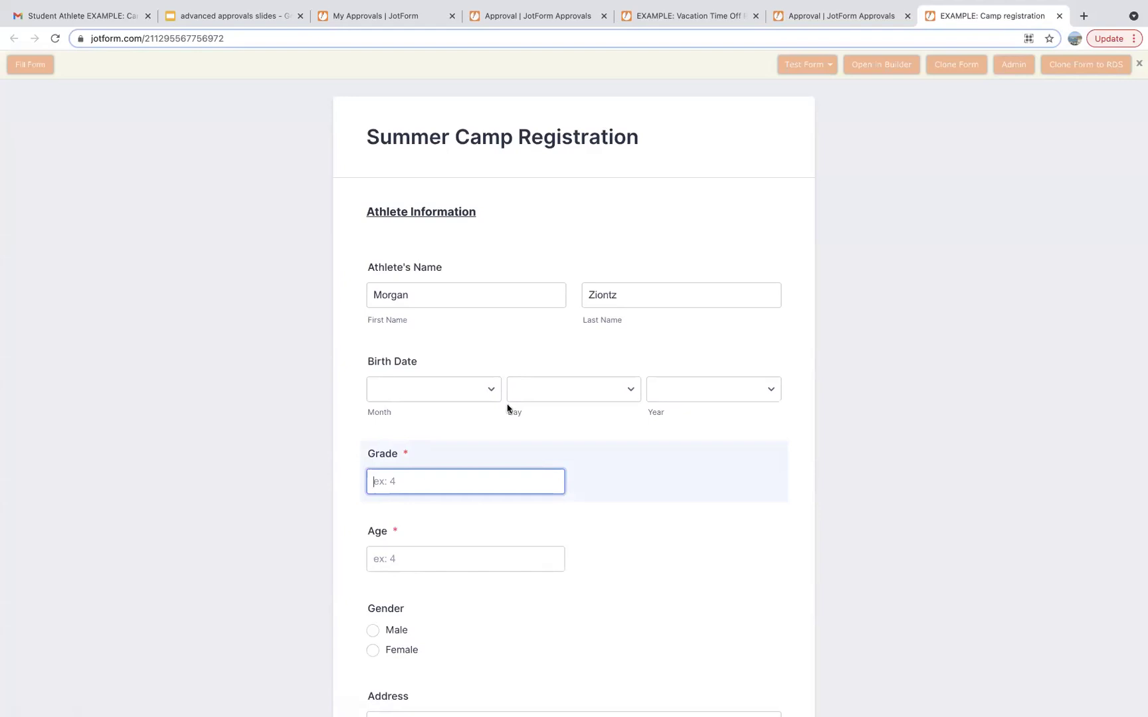
left_click(815, 15)
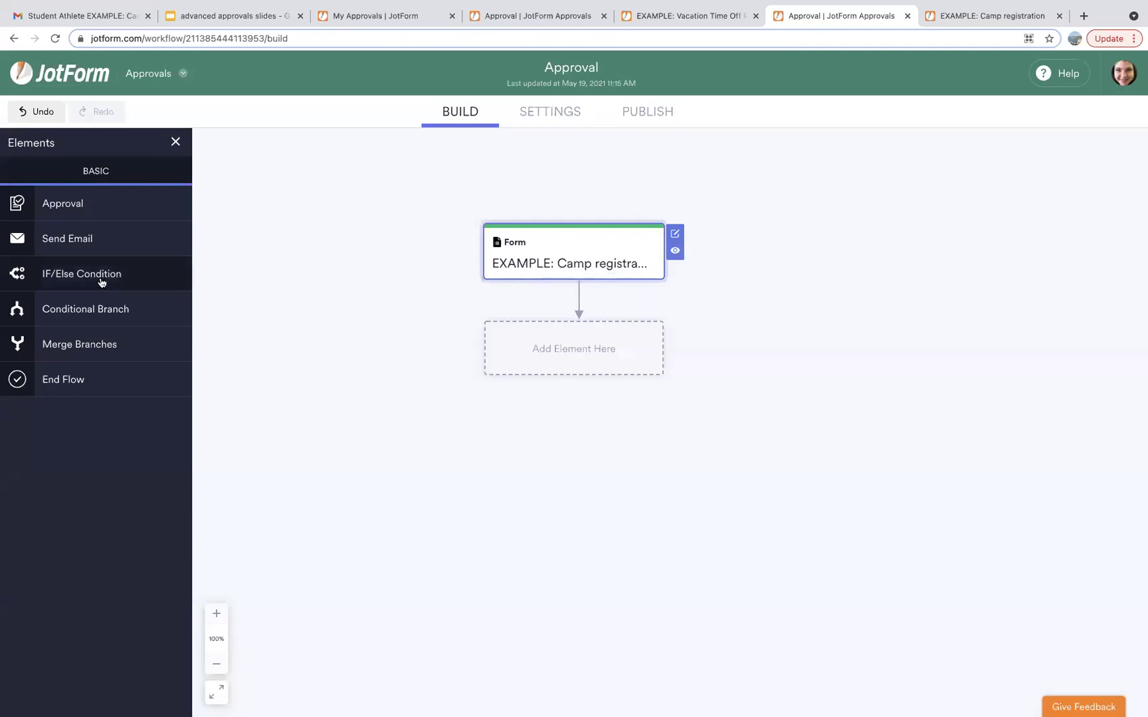
Add an IF/Else condition after the form testing 22. Grade Less Than 9, and save it.
left_click_drag(185, 278, 560, 354)
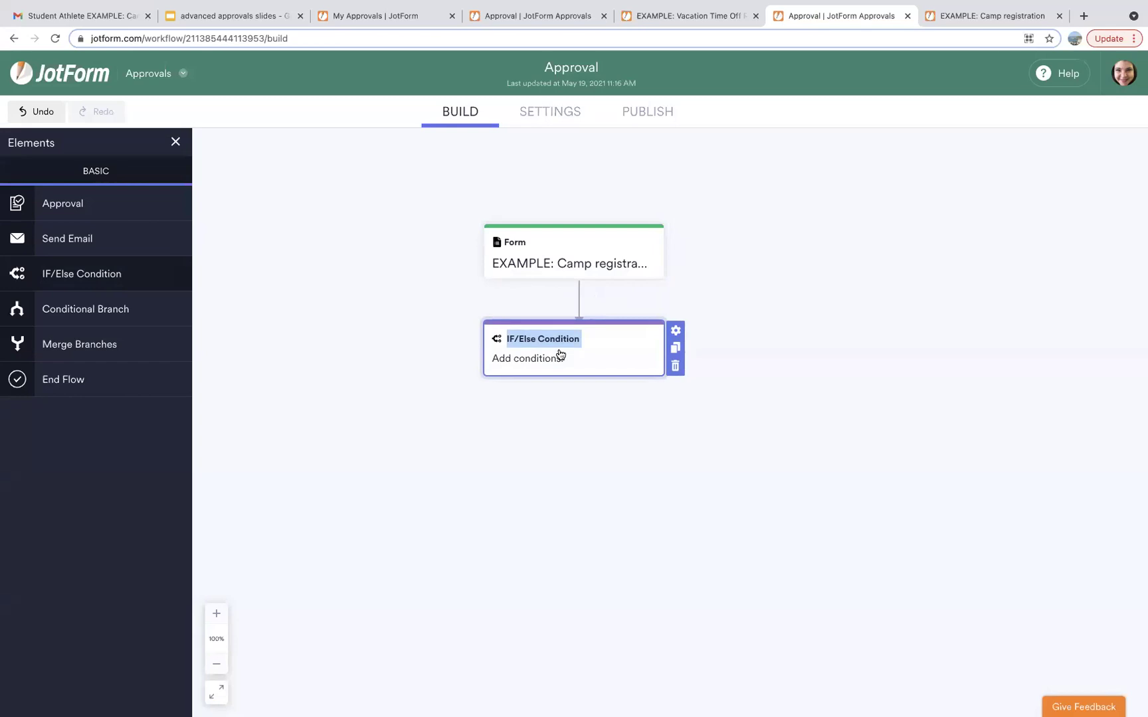
left_click(676, 330)
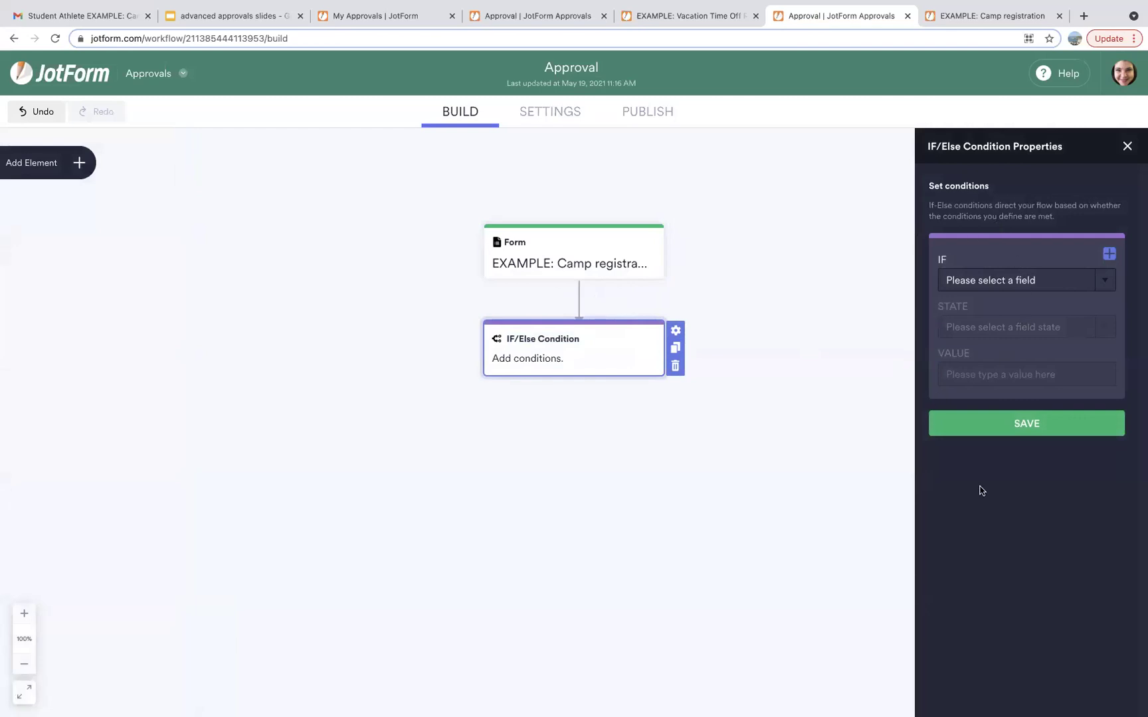
left_click(982, 286)
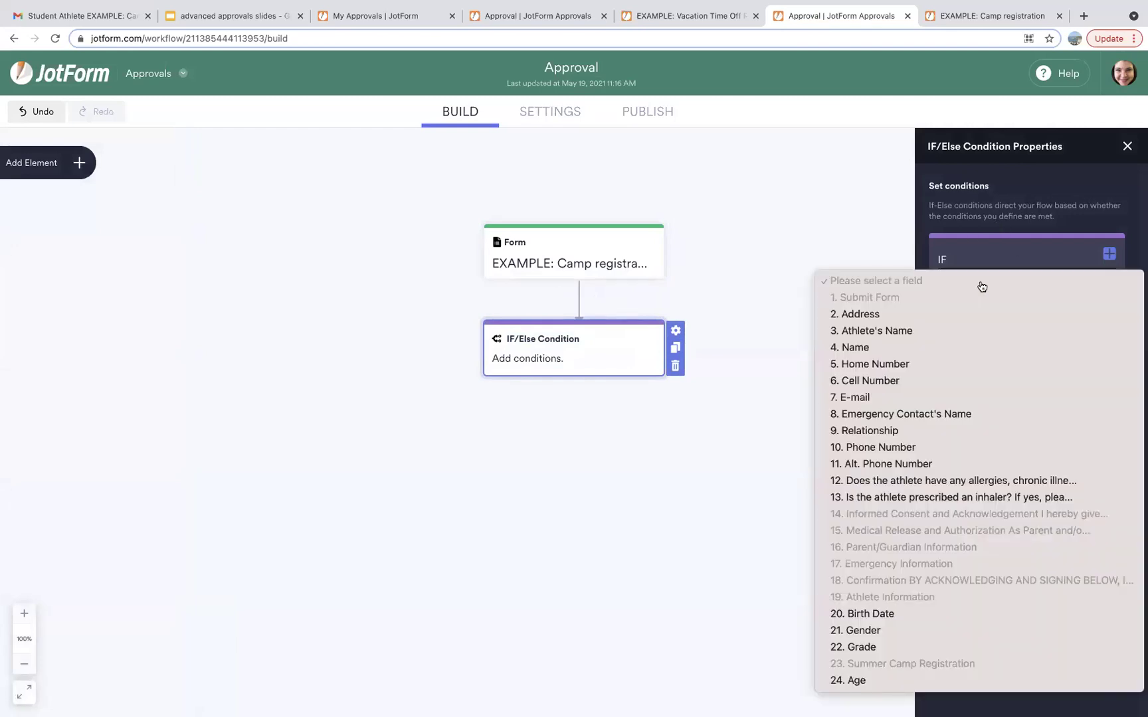
left_click(863, 647)
left_click(968, 326)
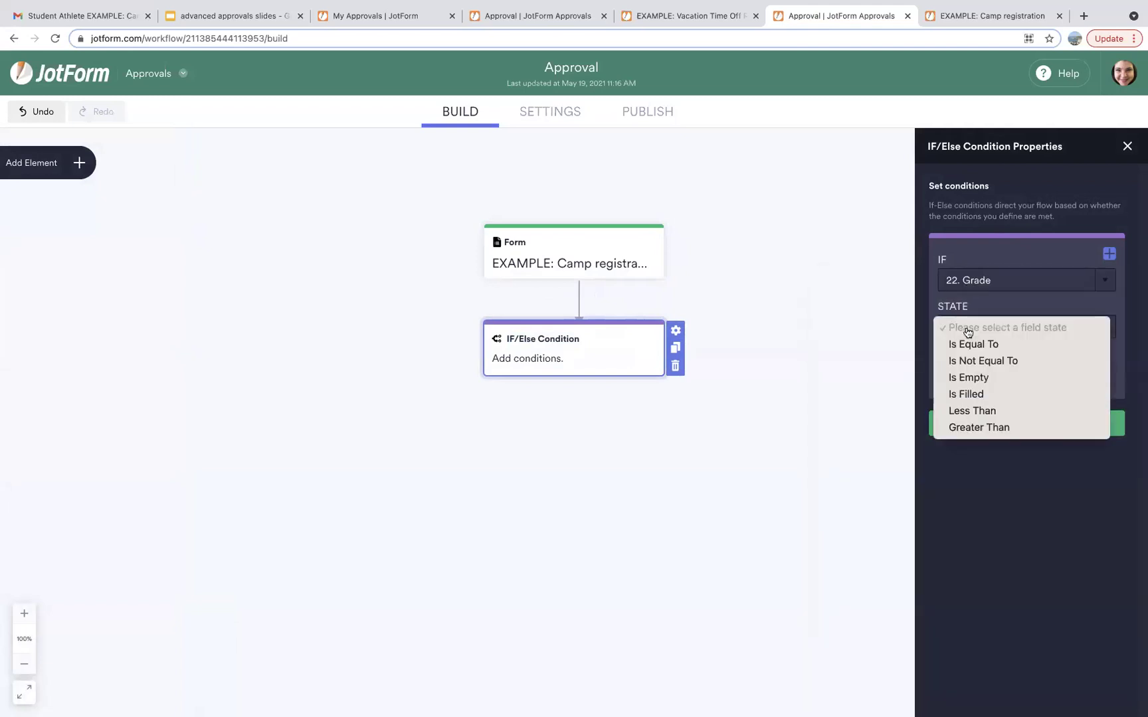
left_click(971, 412)
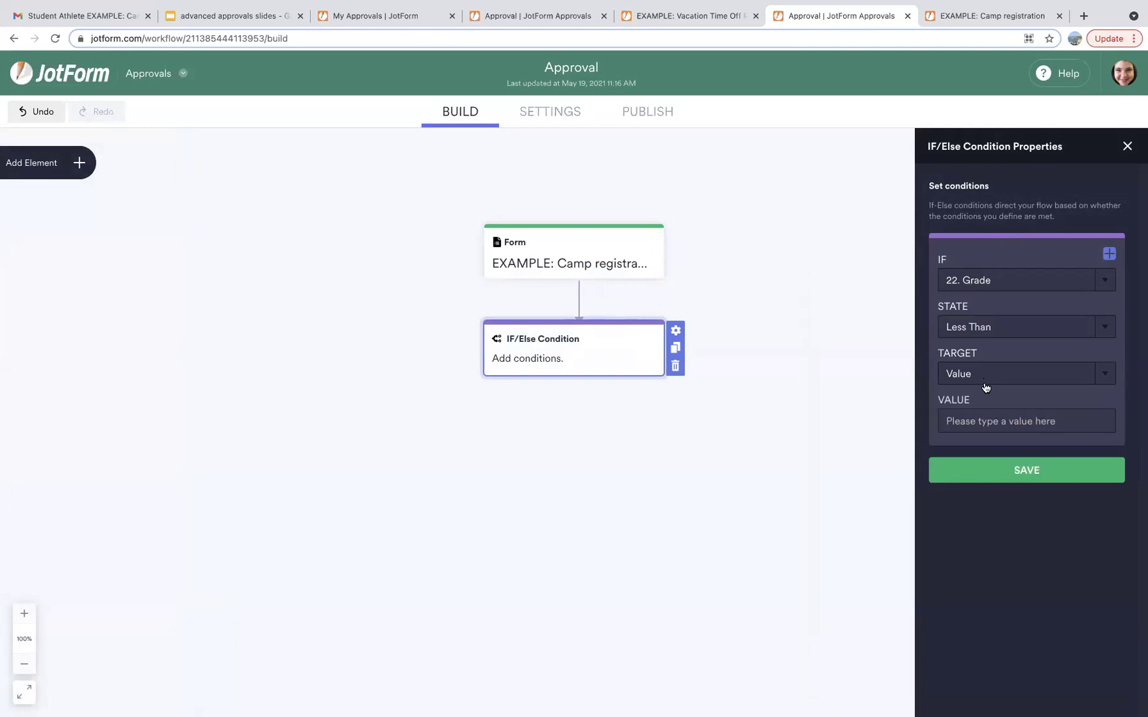
type("9")
left_click(1025, 474)
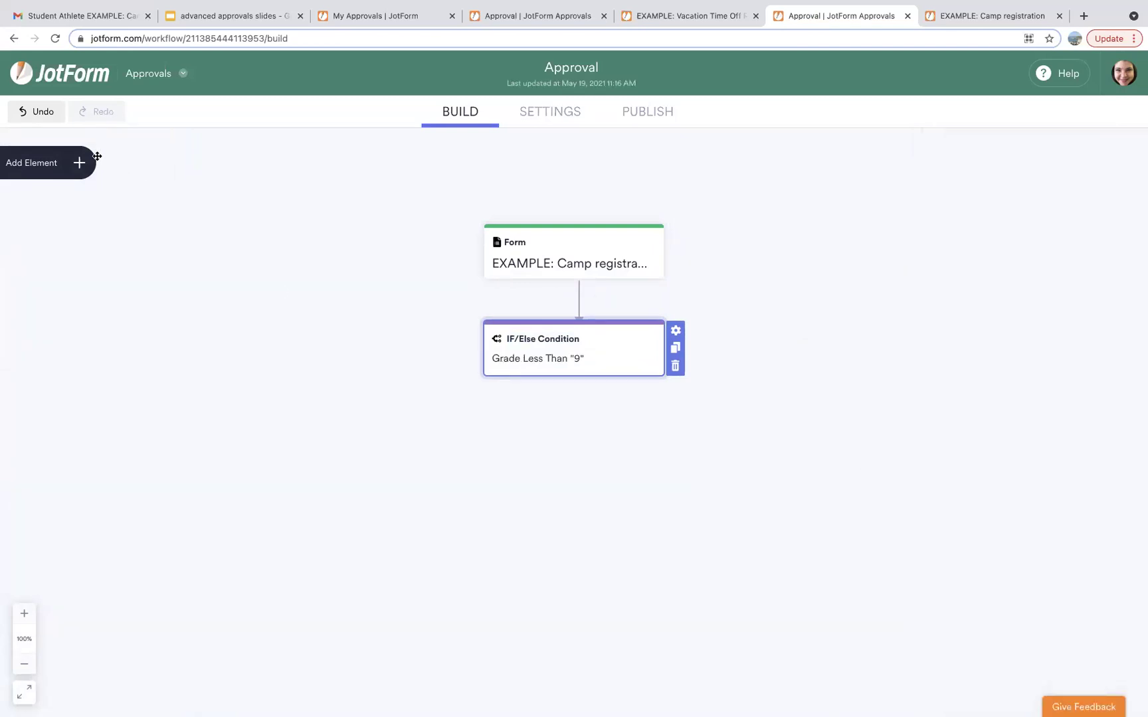
Add a 'youth counselor approval' step with outcomes renamed to enroll and do not enroll.
left_click(79, 162)
left_click_drag(76, 192, 323, 441)
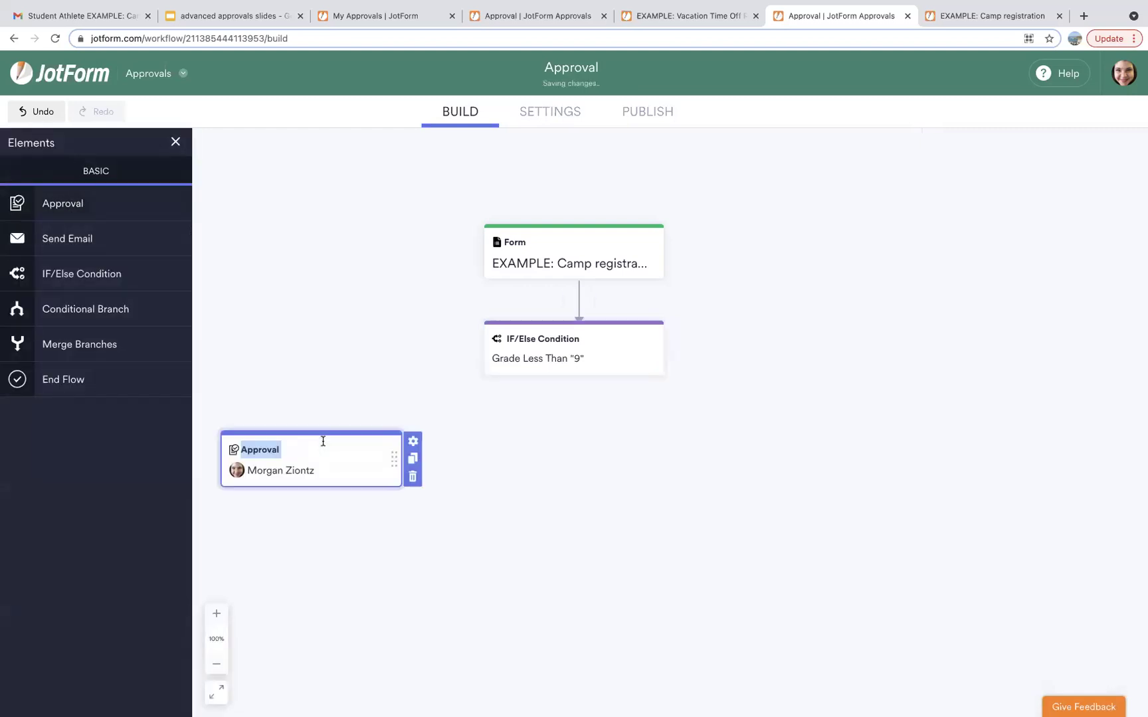
type("youth counselo")
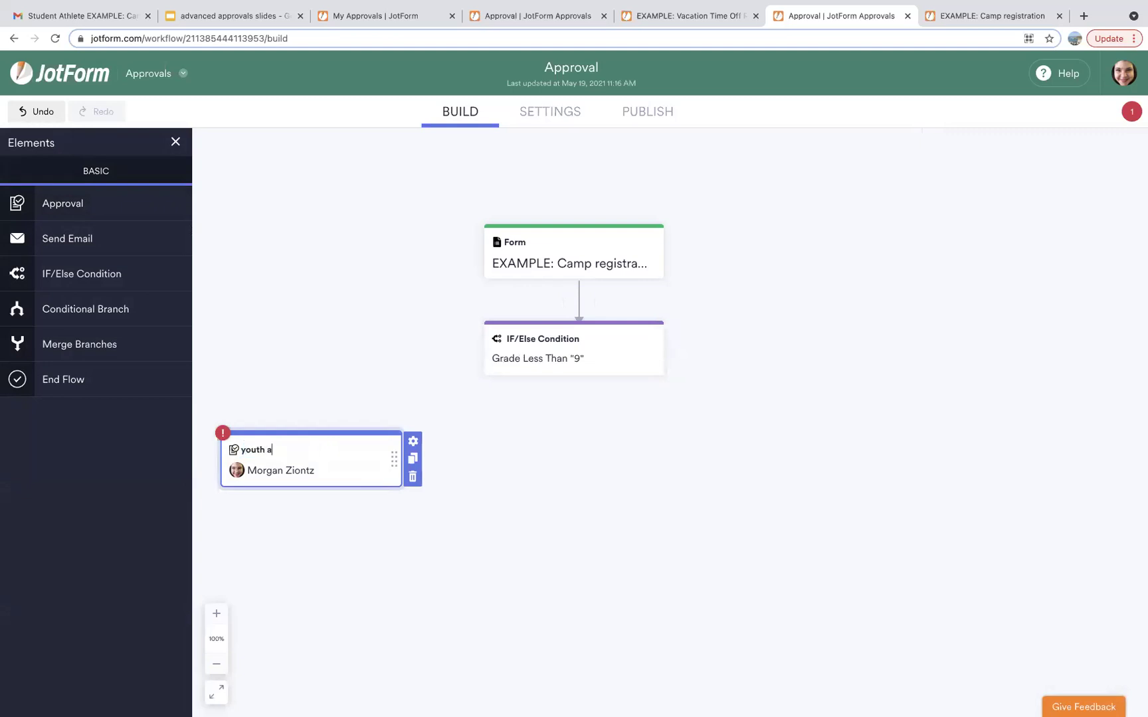
type("r approval")
left_click(414, 449)
double_click(982, 341)
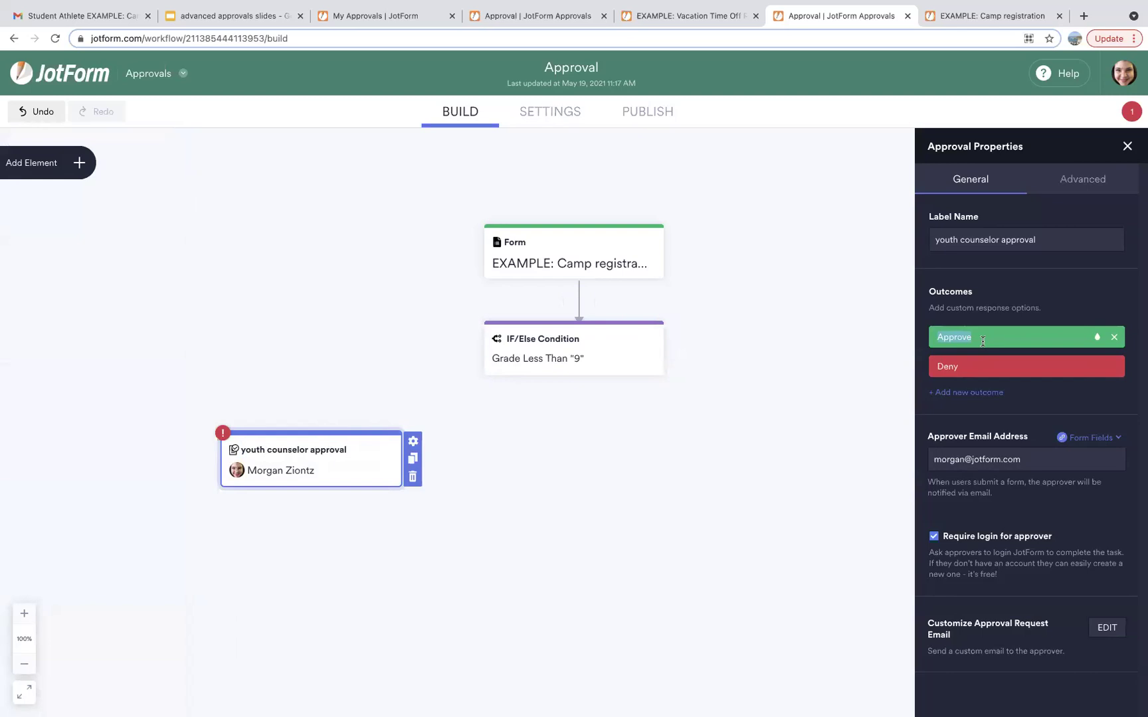
type("enroll")
double_click(992, 368)
type("do not enroll")
left_click(865, 253)
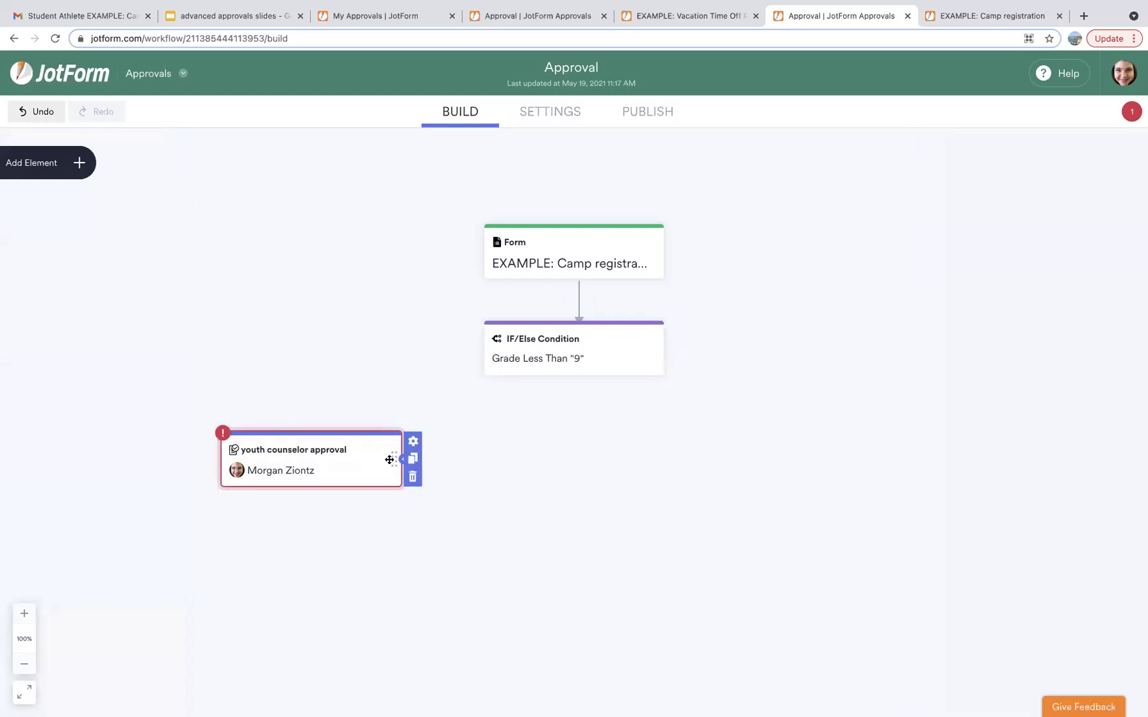
Duplicate it as 'teen counselor approval' and set the teen counselor's camp e-mail as approver.
left_click(412, 458)
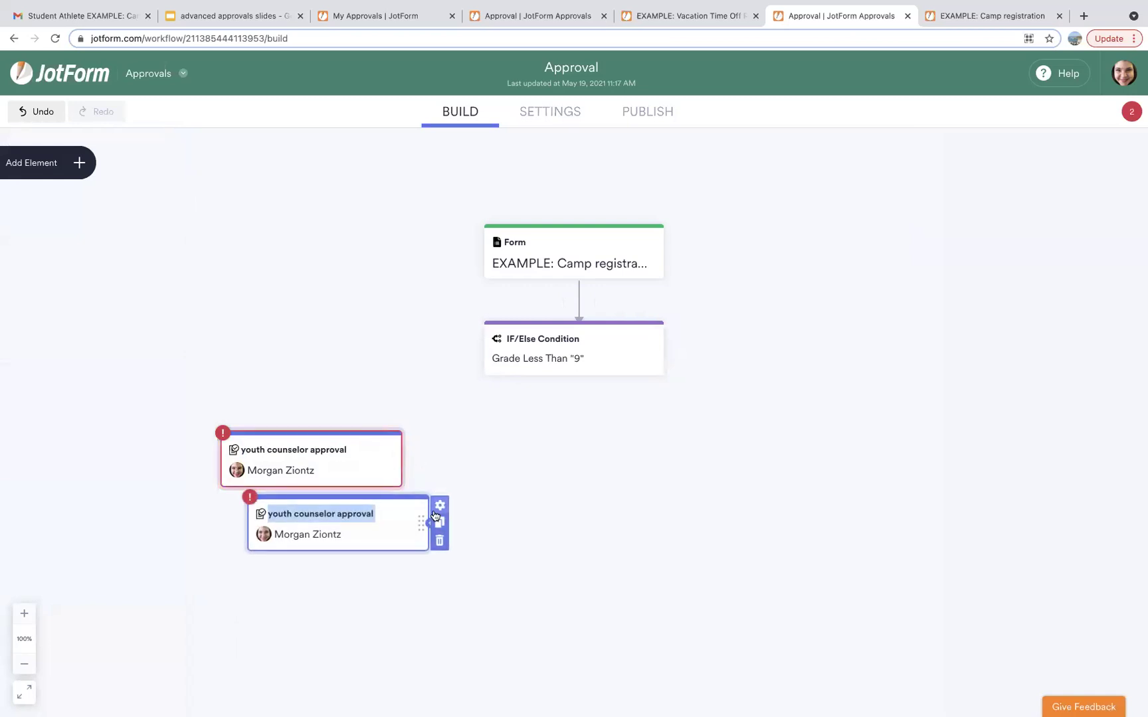
left_click_drag(418, 522, 875, 459)
left_click(749, 449)
key("BackSpace")
key("BackSpace")
key("BackSpace")
key("BackSpace")
key("BackSpace")
type("teen")
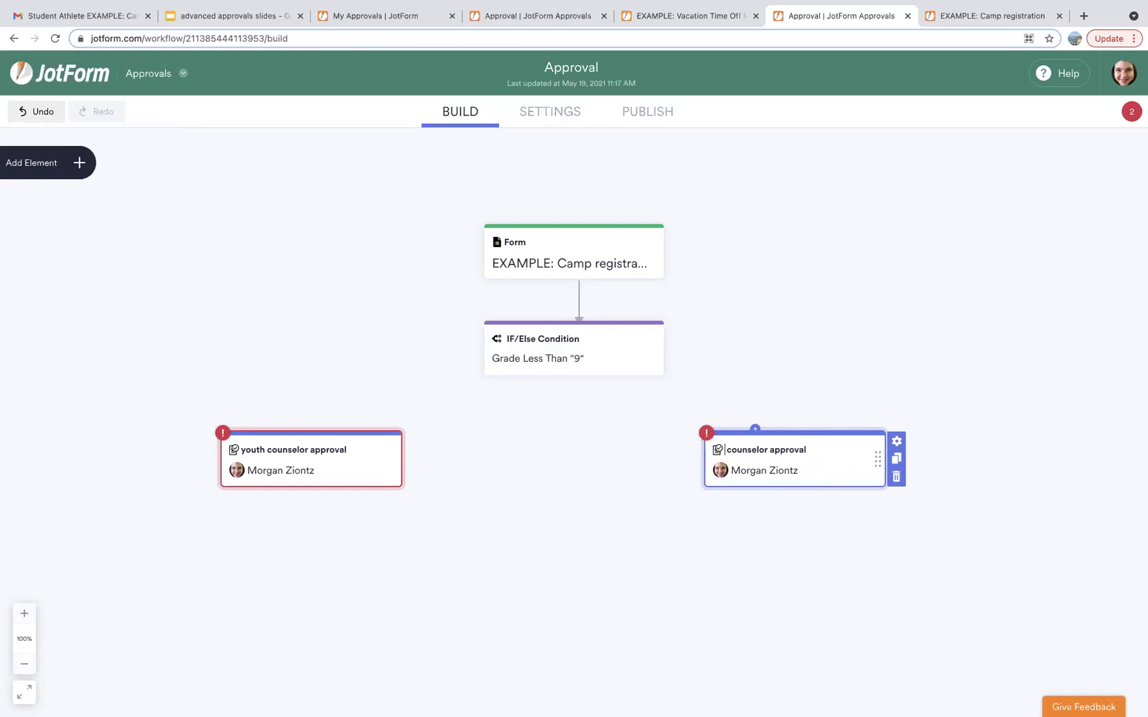
left_click(896, 441)
triple_click(1038, 453)
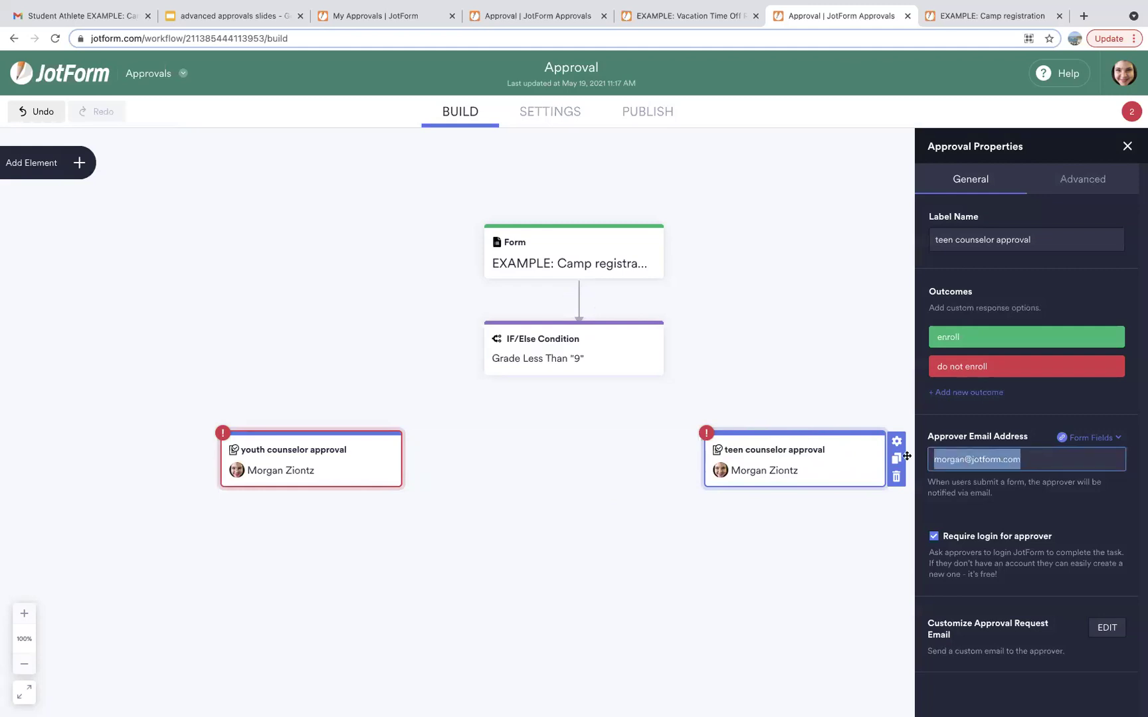
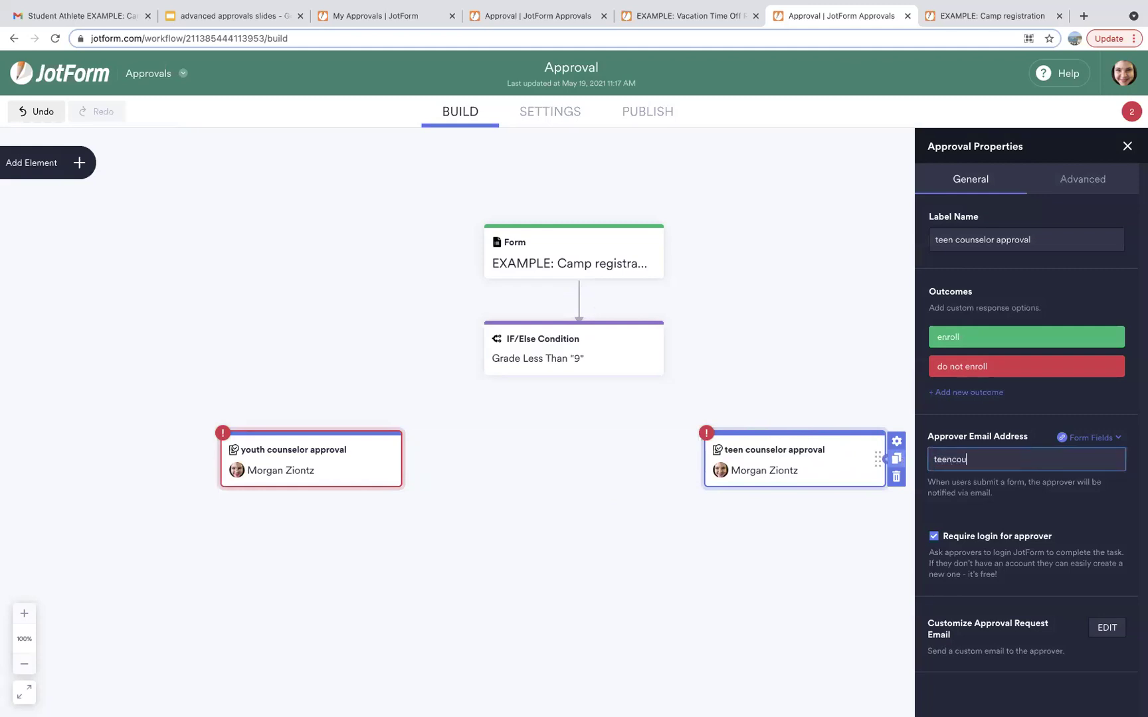
left_click(822, 354)
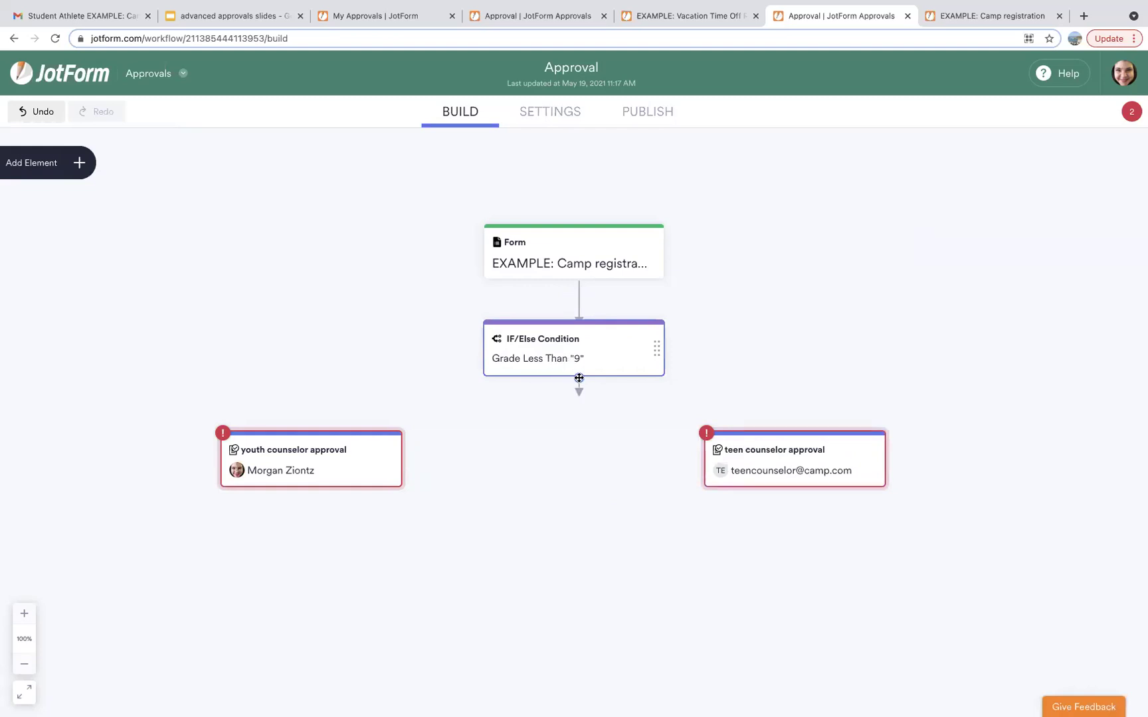
Route the Grade condition's TRUE branch to youth counselor approval and FALSE to teen counselor approval.
left_click_drag(579, 378, 291, 425)
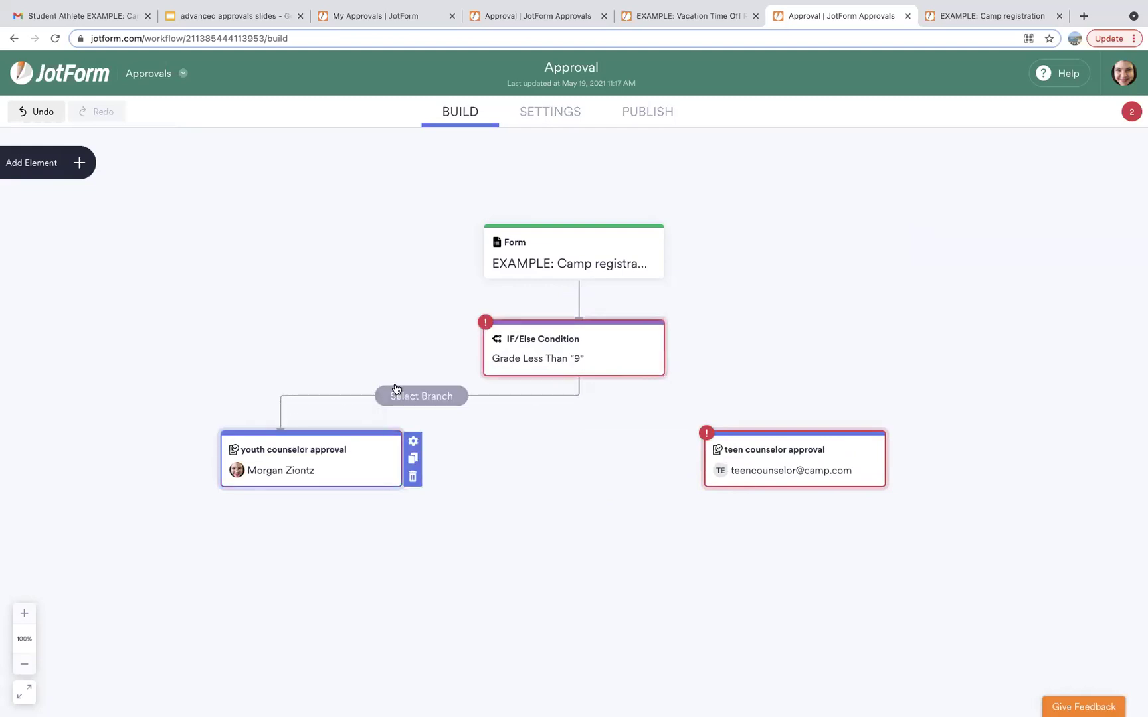
left_click(397, 398)
left_click(399, 445)
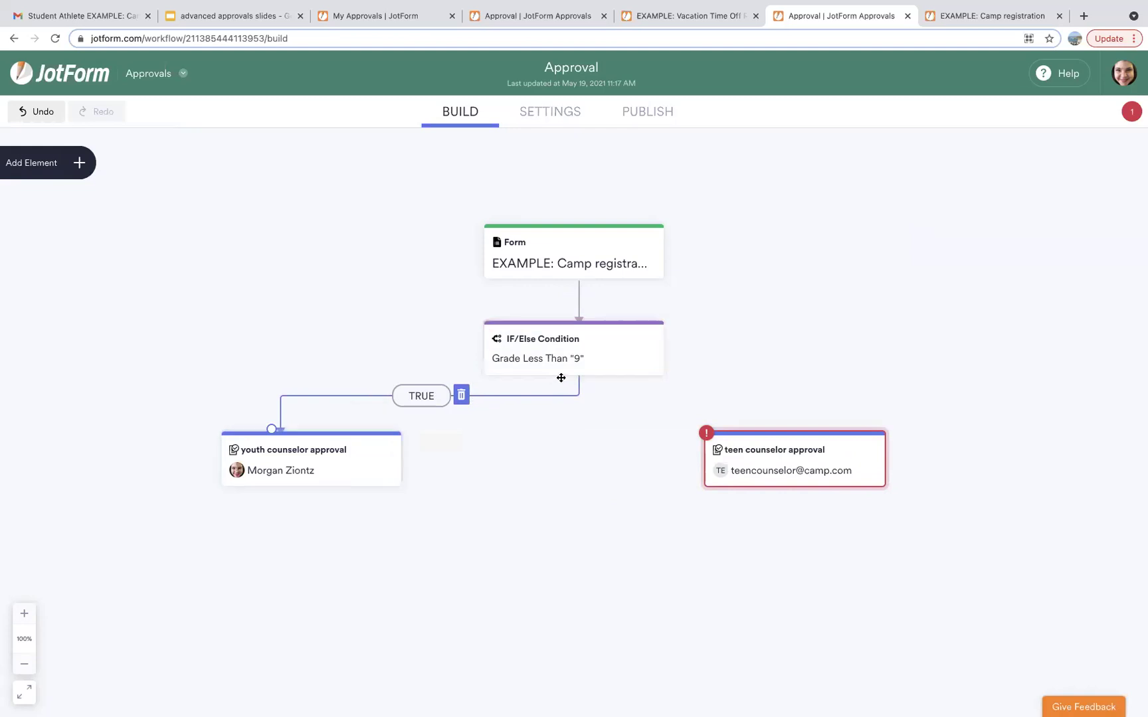
left_click_drag(580, 376, 843, 428)
left_click(729, 397)
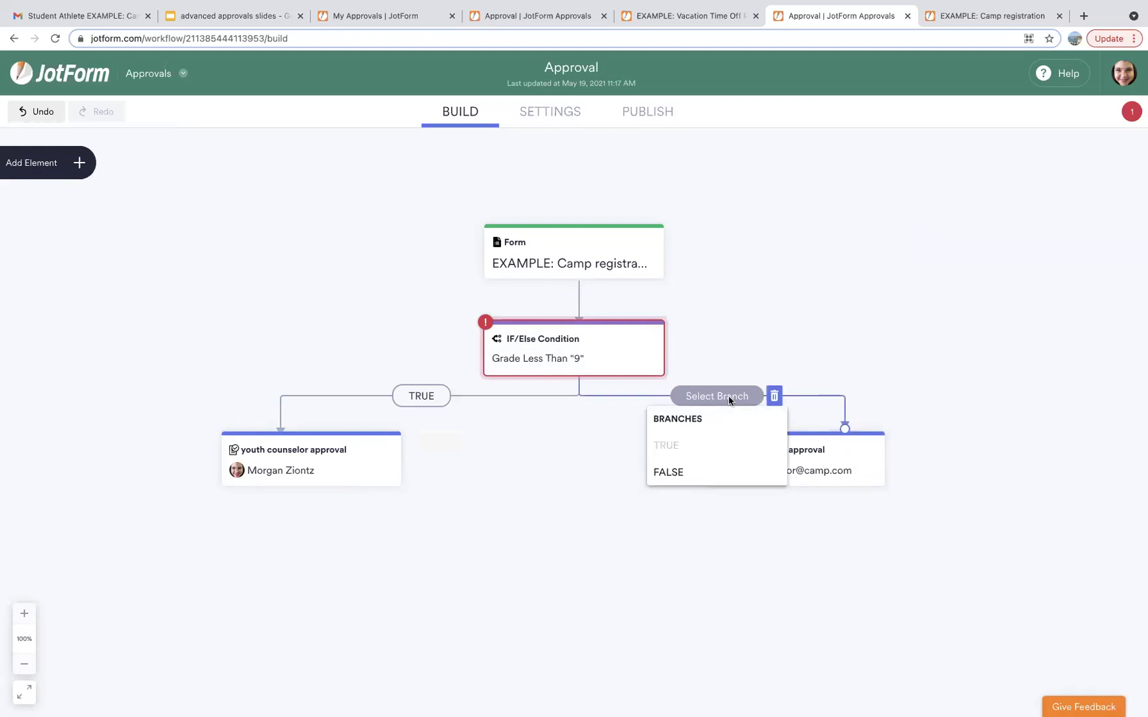
left_click(715, 473)
Nudge the youth counselor step slightly right and bring up the Elements panel.
scroll(704, 541, "down", 3)
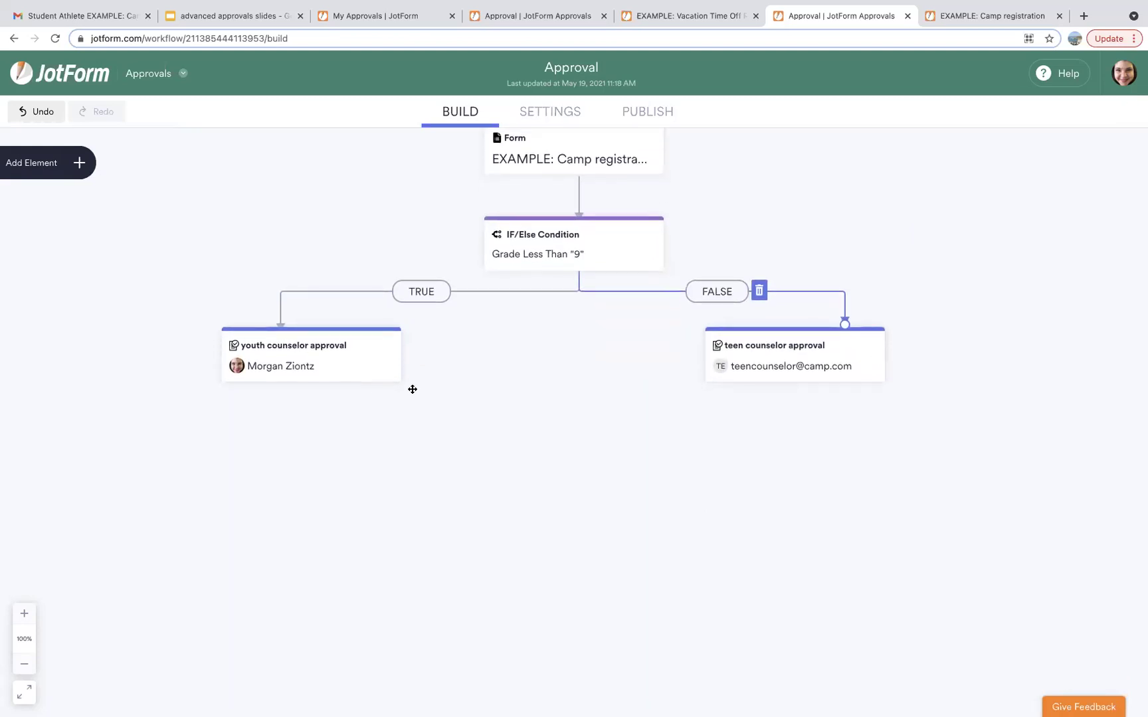
left_click_drag(390, 365, 409, 364)
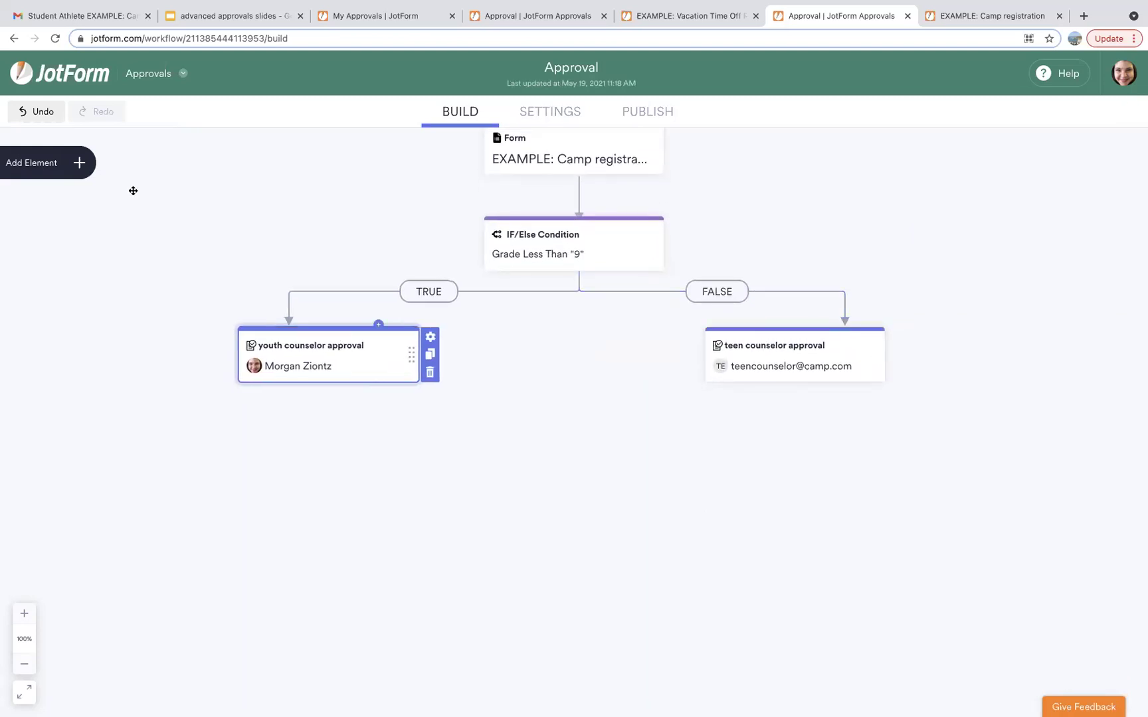
left_click(80, 163)
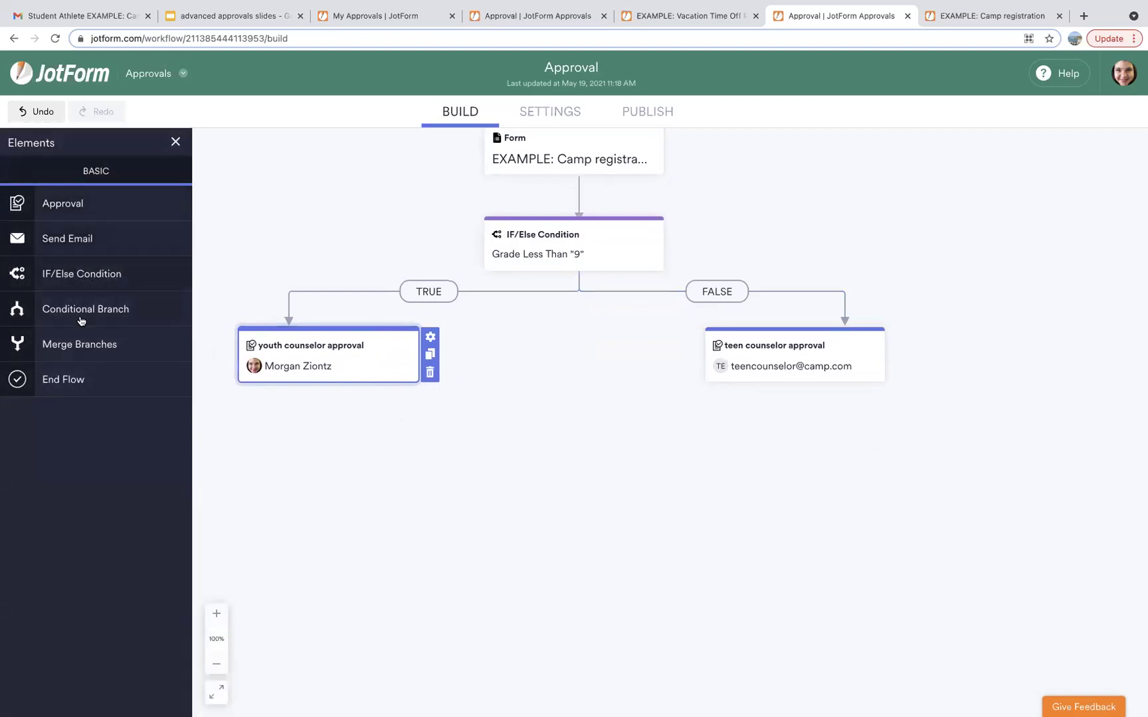
Add a Merge Branches step below the approvals, feeding a 'welcome to camp' email beneath it.
left_click(81, 345)
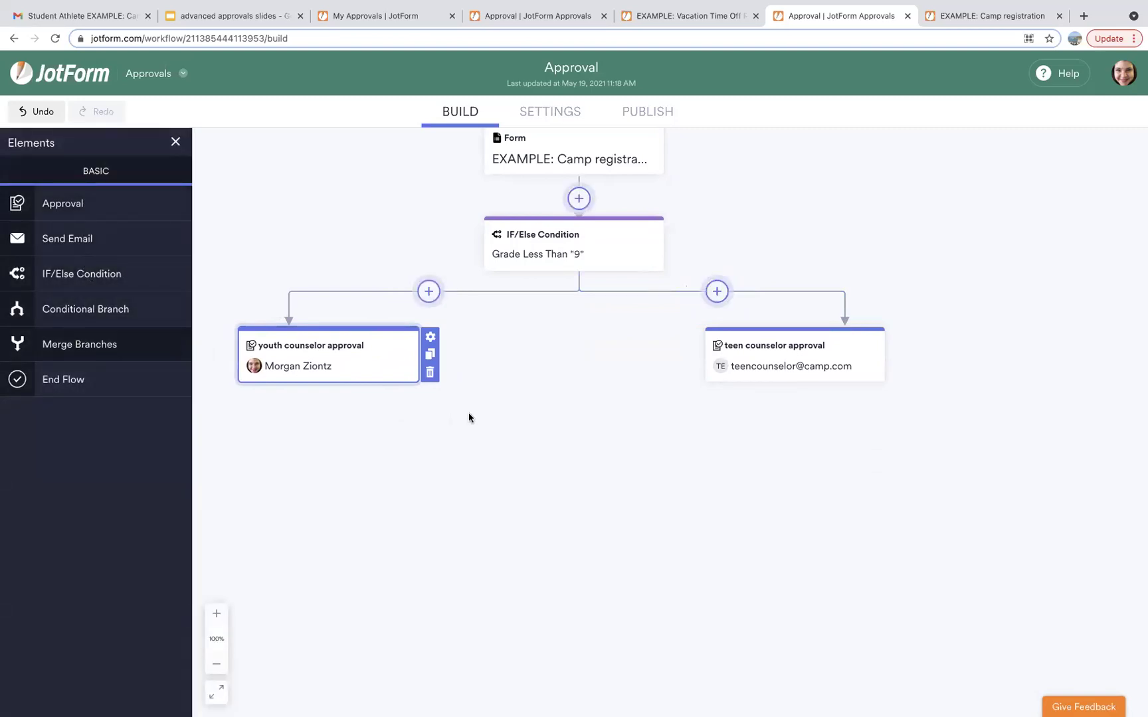
left_click(559, 457)
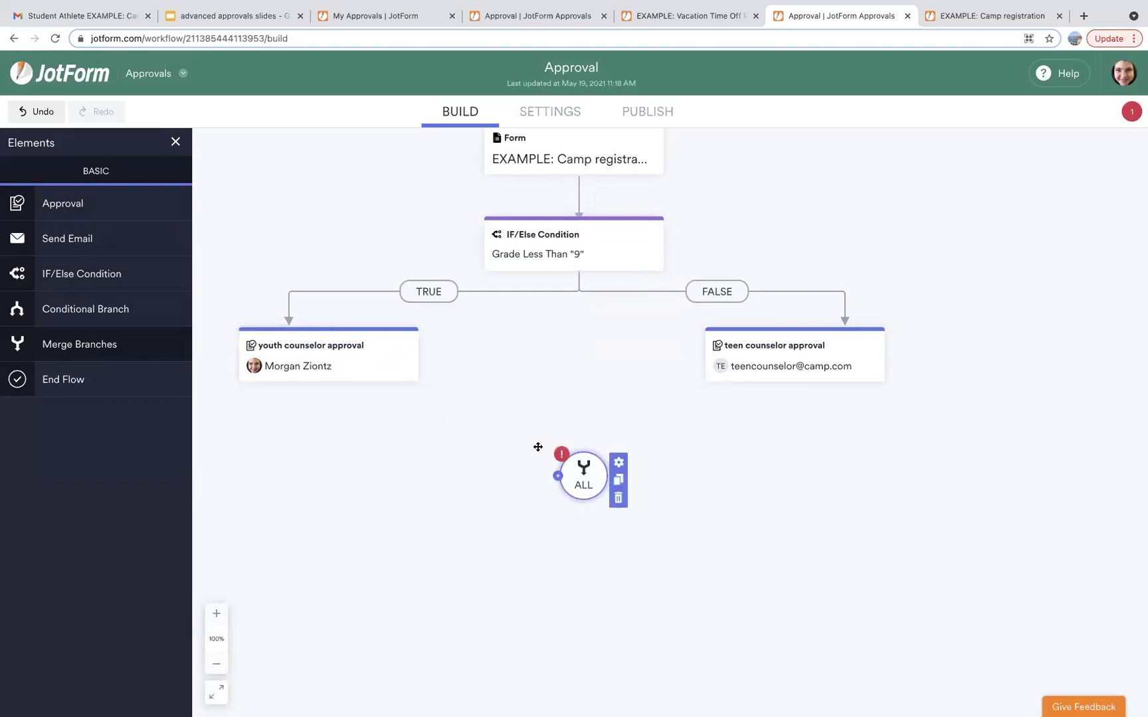
mouse_move(392, 379)
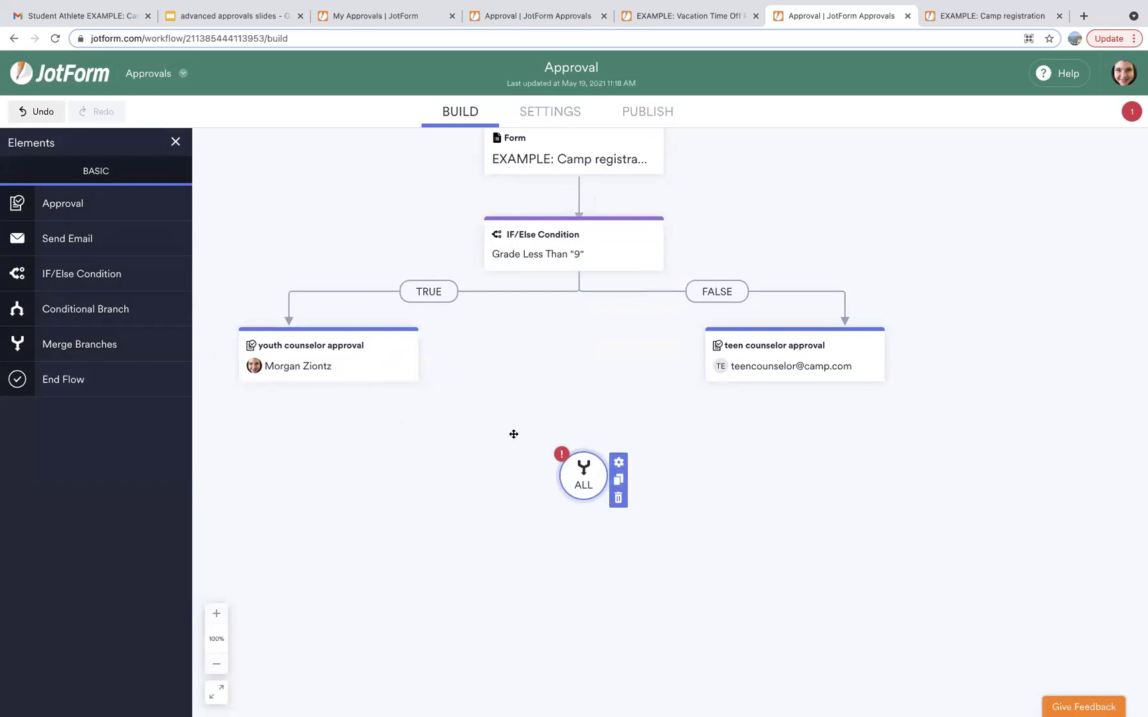
left_click(78, 240)
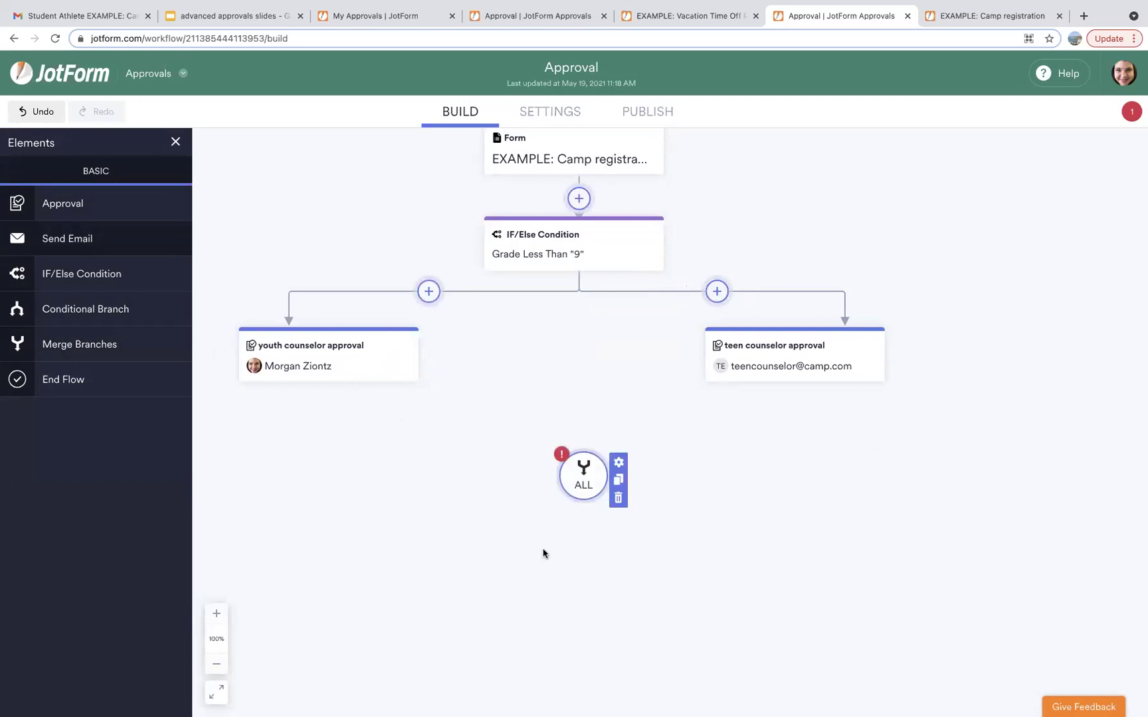
left_click(558, 563)
type("welcome to camp")
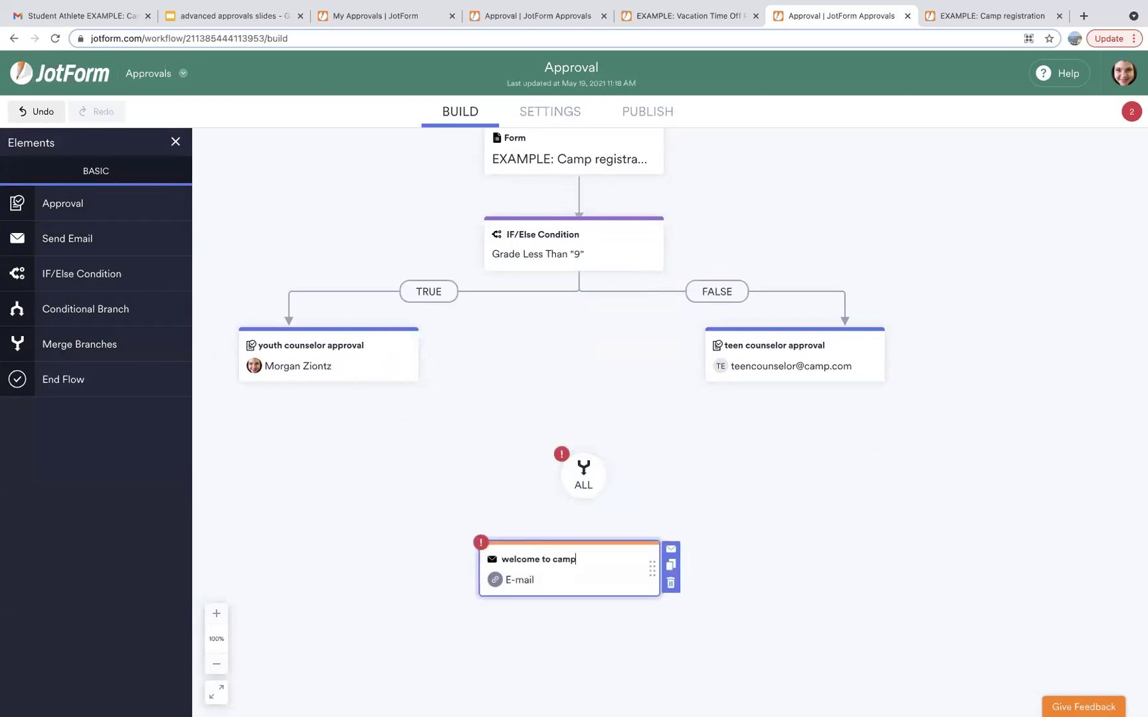
left_click_drag(580, 531, 580, 543)
left_click_drag(650, 571, 661, 572)
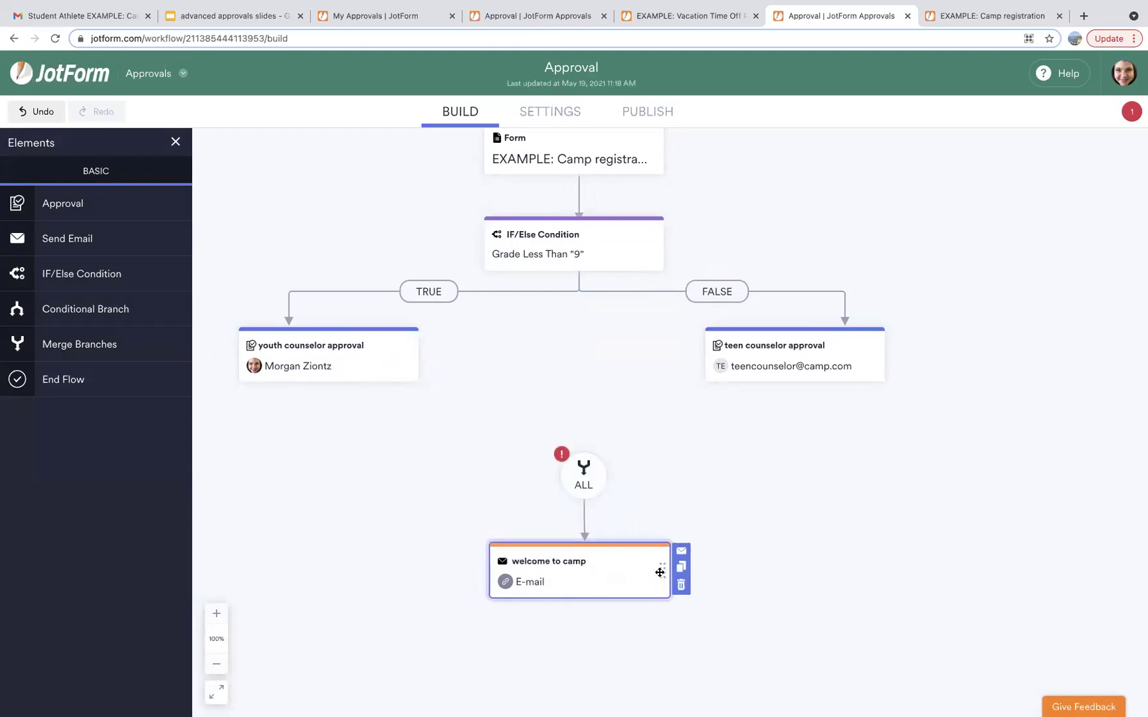
Connect both the youth and teen counselor approvals to the merge on the 'enroll' outcome.
left_click_drag(379, 384, 578, 452)
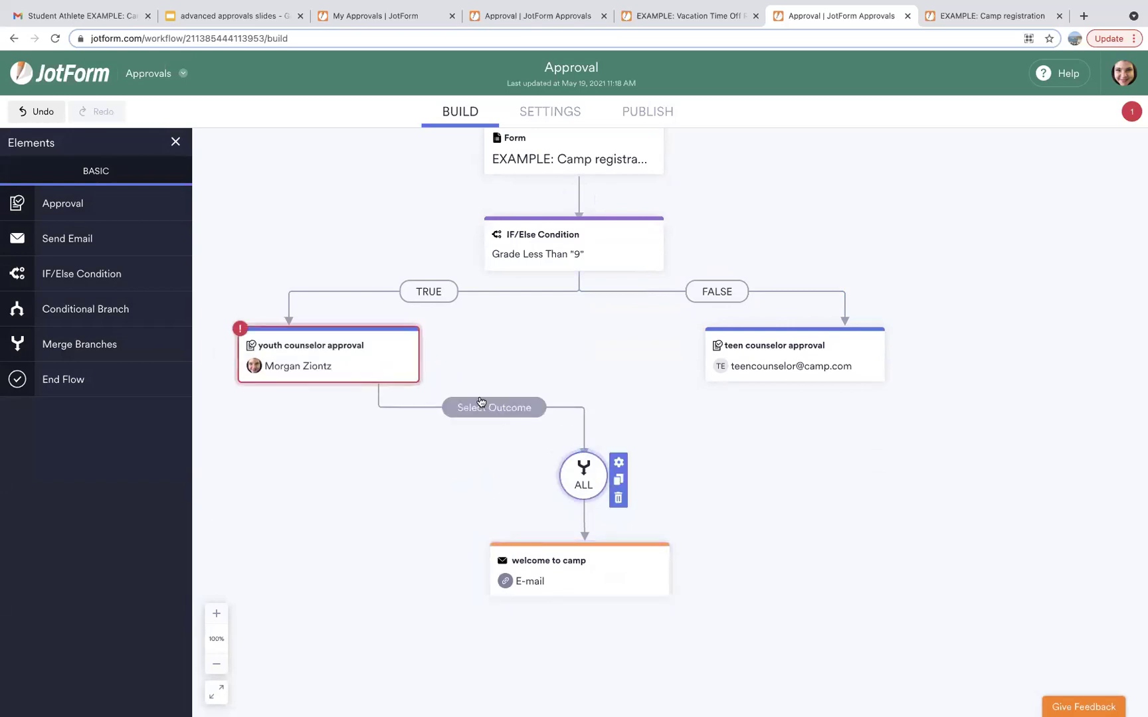
left_click(480, 406)
left_click(476, 457)
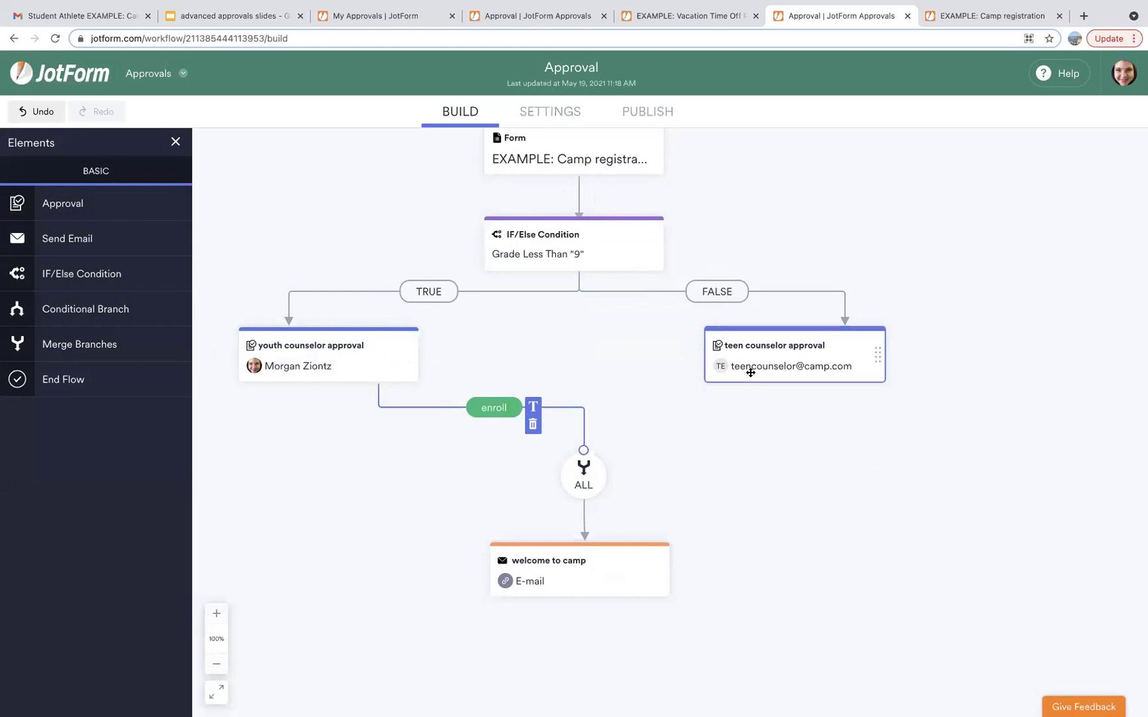
left_click_drag(755, 387, 583, 443)
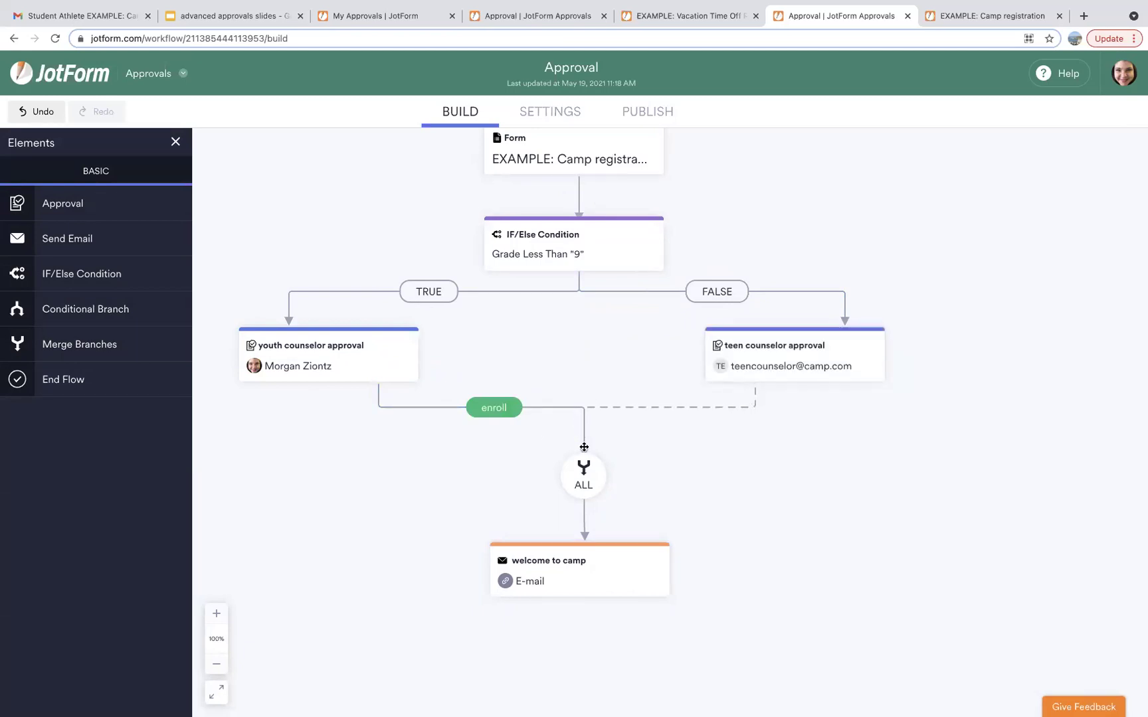
left_click(660, 411)
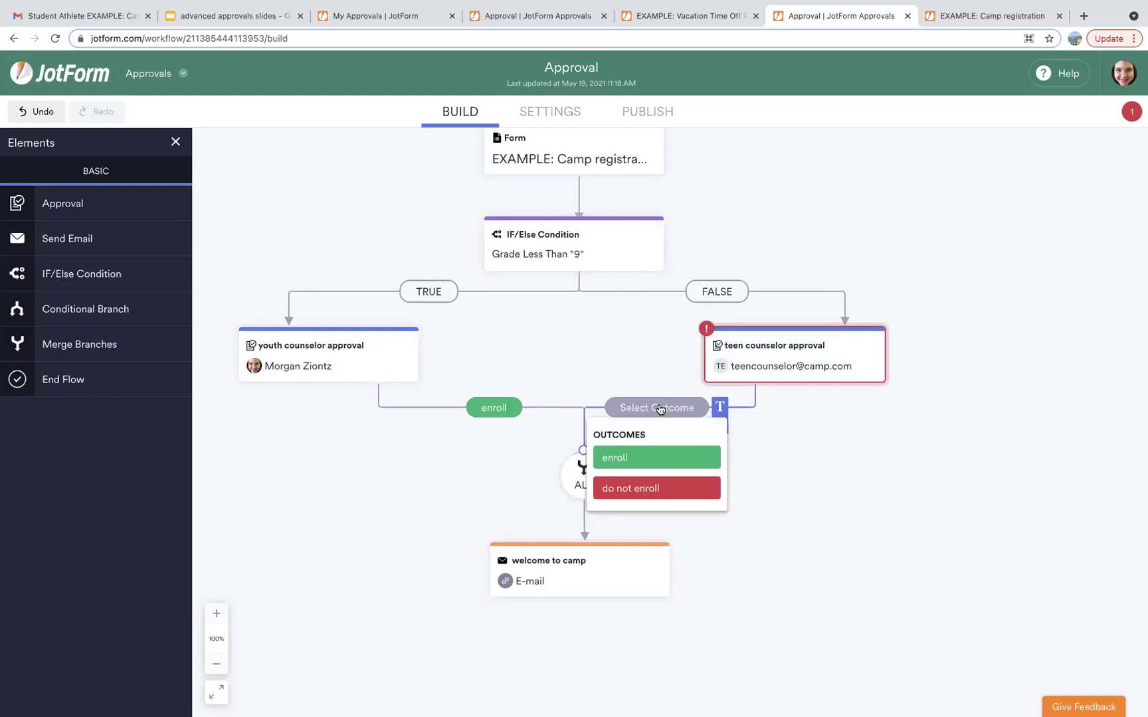
left_click(657, 455)
Set the merge step to wait for any branch.
left_click(587, 470)
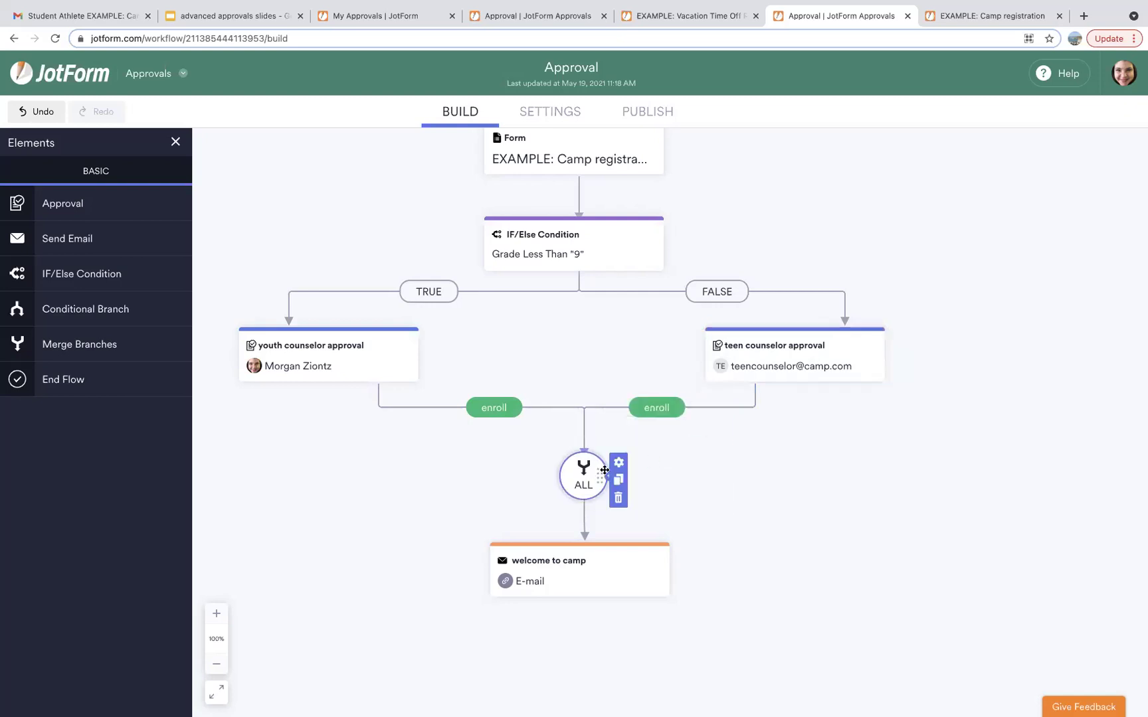
left_click(618, 462)
left_click(933, 295)
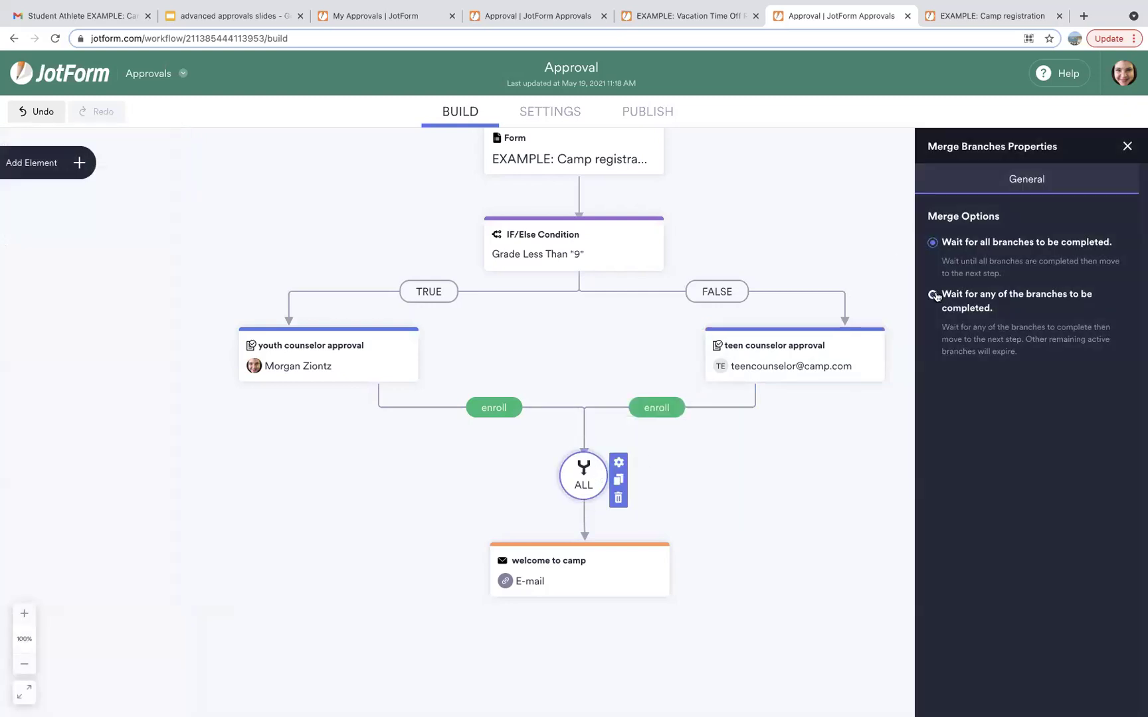
left_click(835, 223)
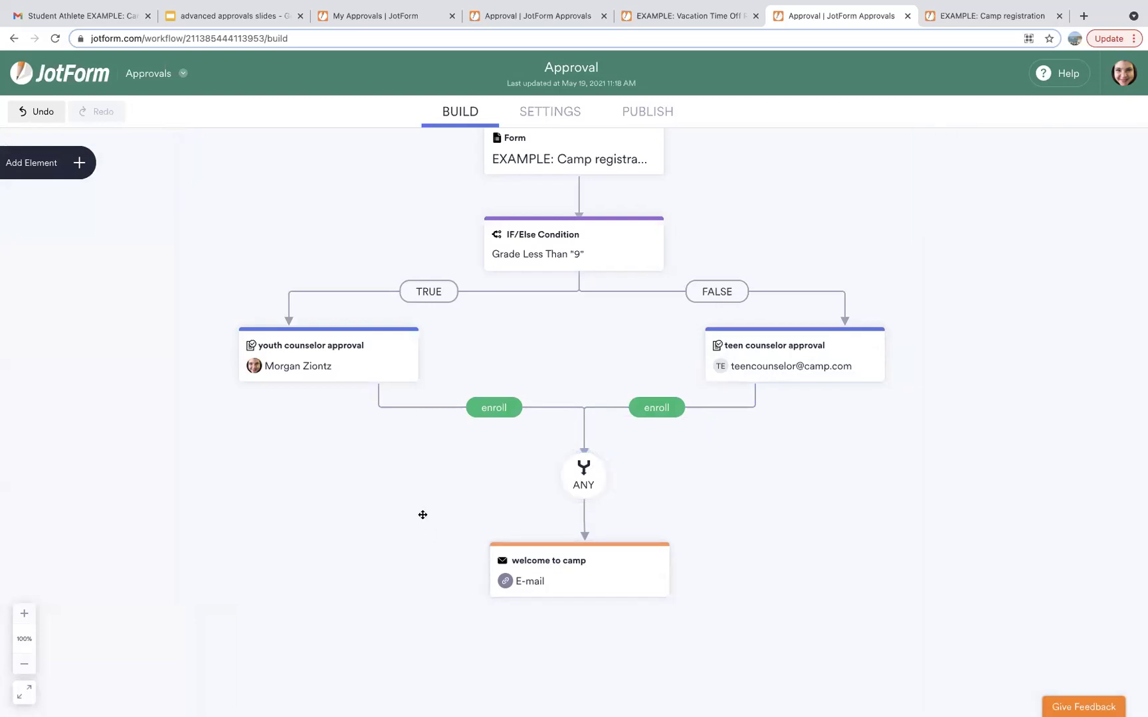
Add a 'we're sorry' email linked from the youth counselor approval on 'do not enroll'.
left_click(79, 164)
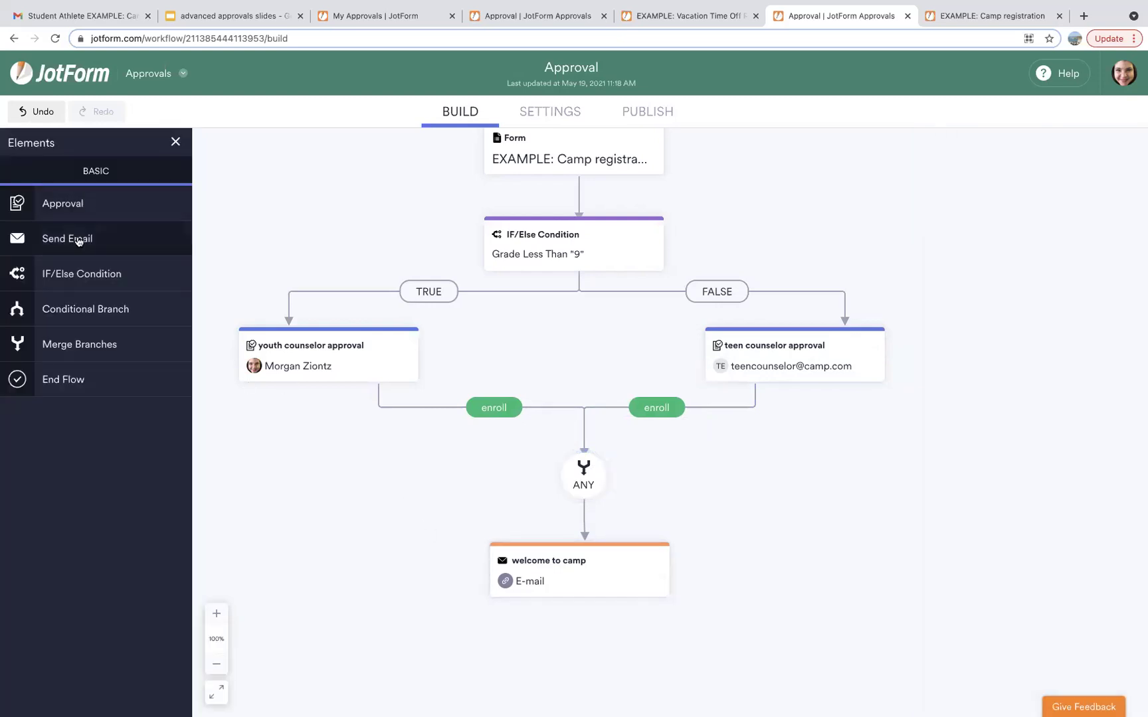
left_click_drag(243, 464, 256, 467)
type("we're soo")
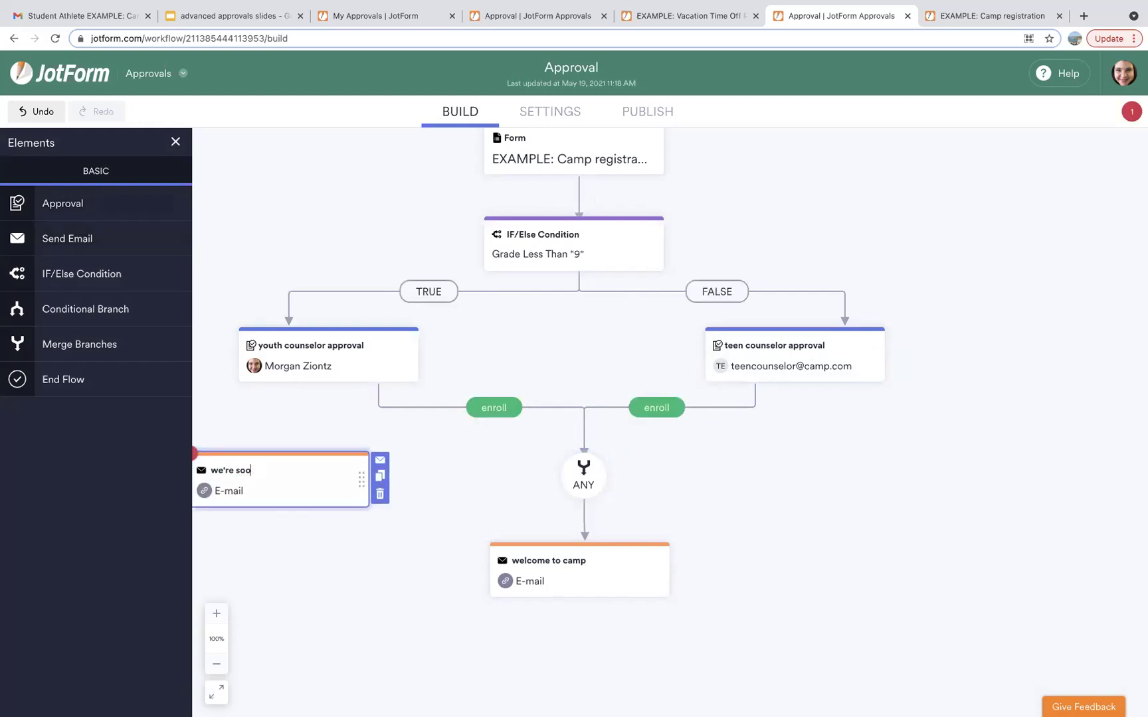
key("BackSpace")
type("rry")
left_click(291, 386)
left_click_drag(291, 387, 288, 449)
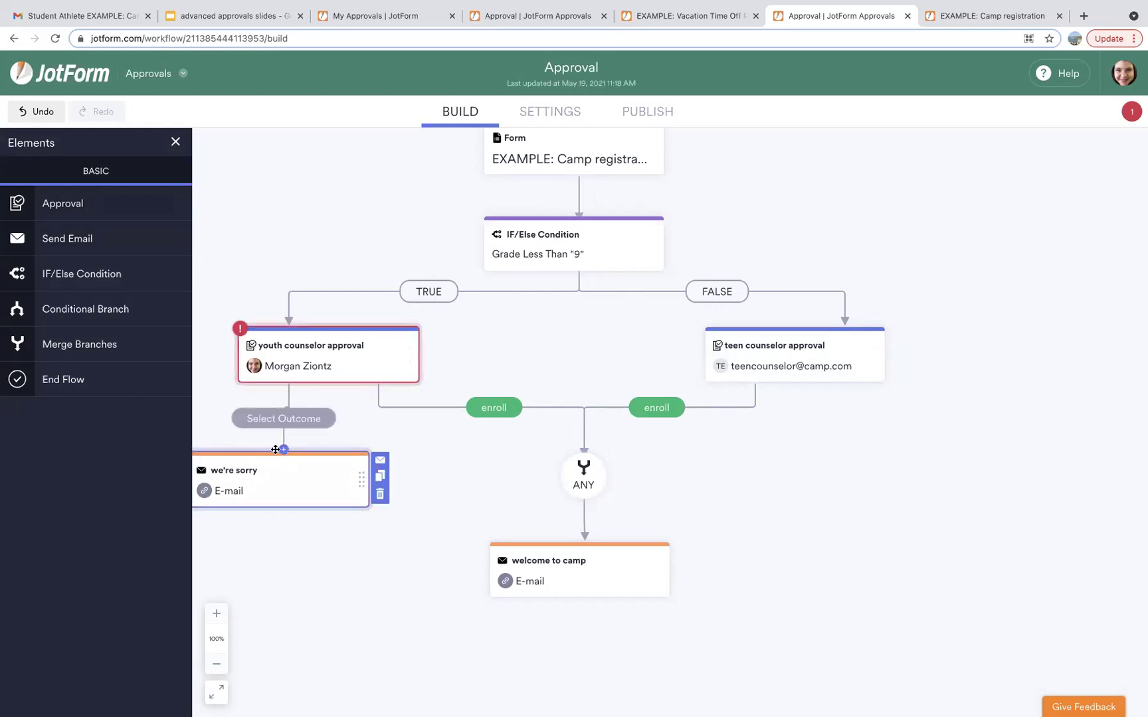
left_click(282, 418)
left_click(282, 501)
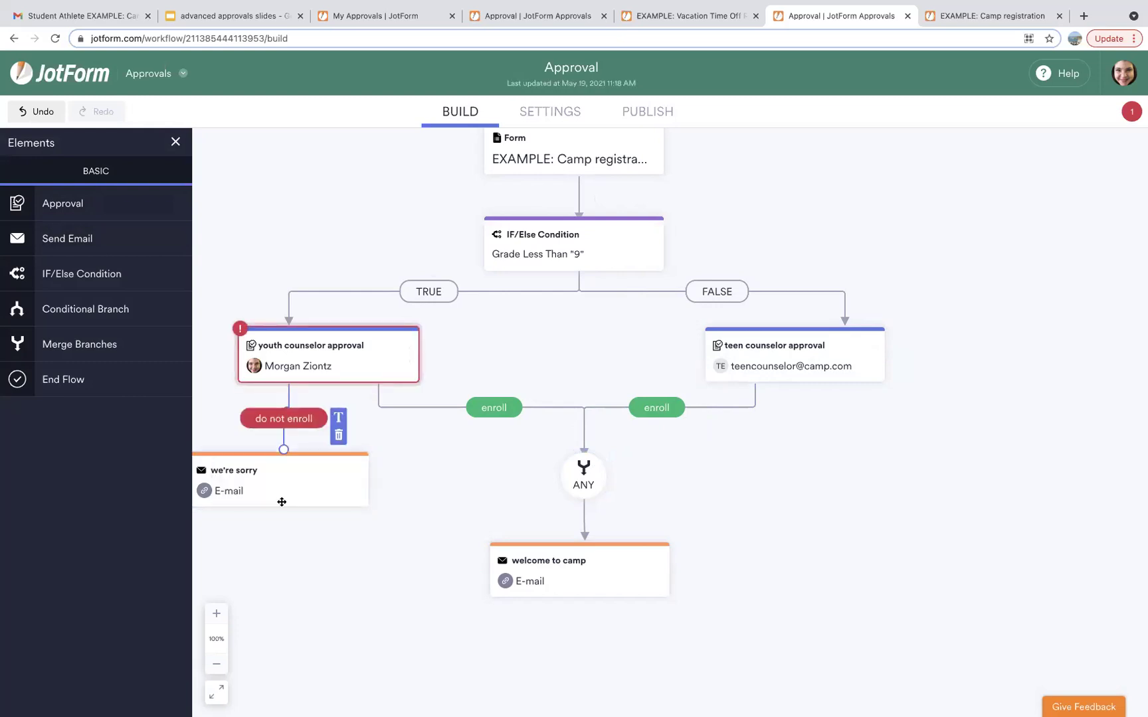
Duplicate the 'we're sorry' email for the teen approval on 'do not enroll', and add End Flow.
left_click(380, 478)
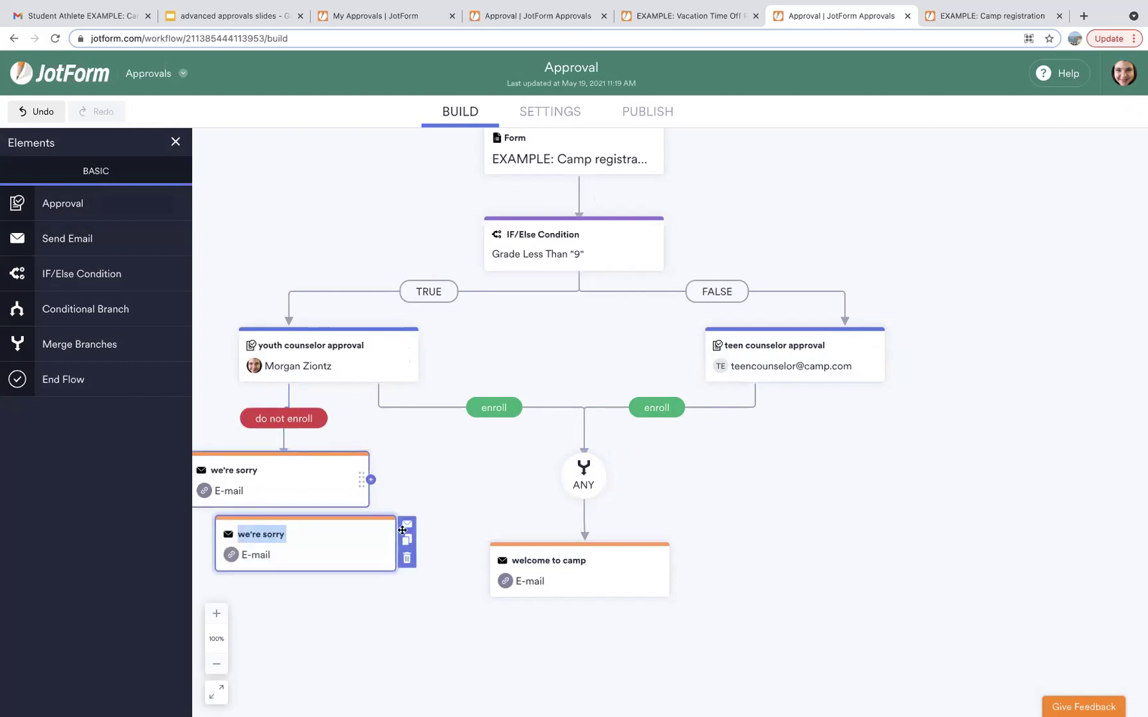
left_click_drag(384, 543, 963, 479)
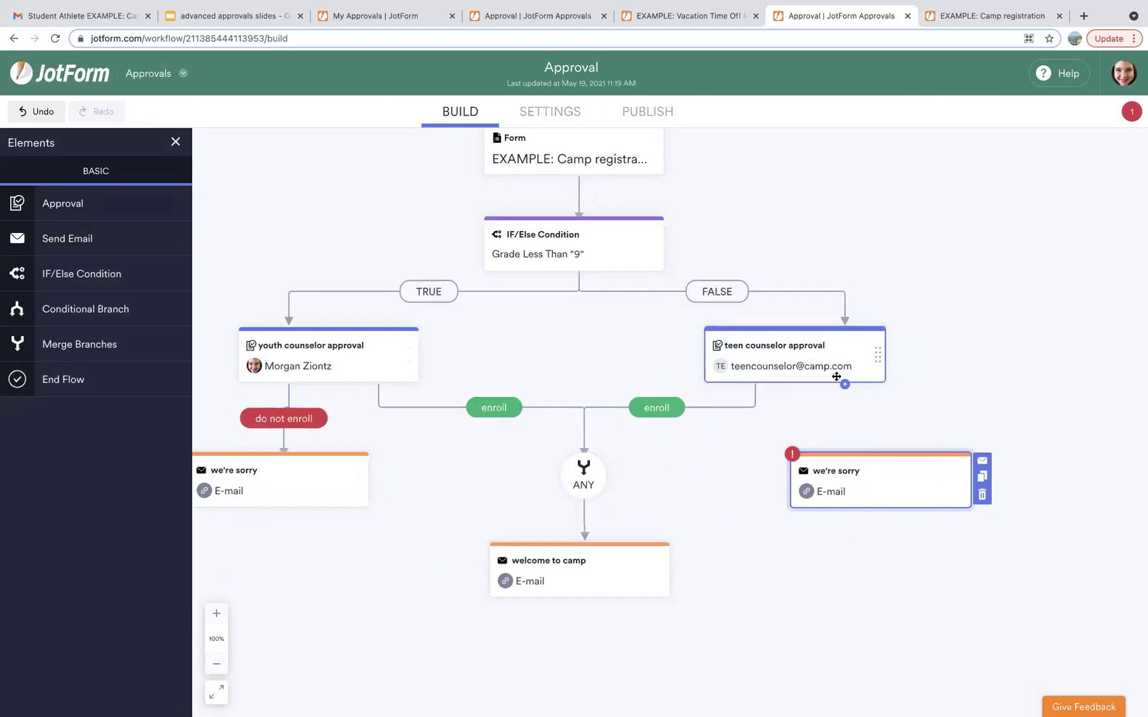
mouse_move(845, 385)
left_mouse_down()
mouse_move(927, 440)
mouse_move(897, 458)
left_mouse_up()
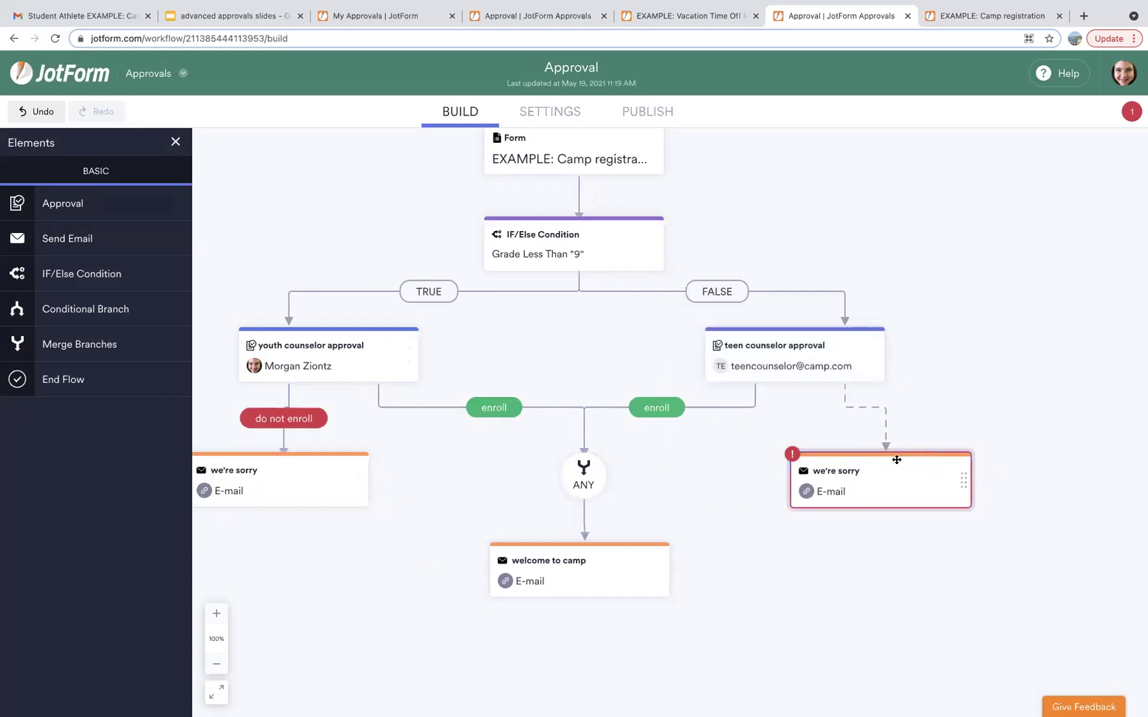
left_click(871, 406)
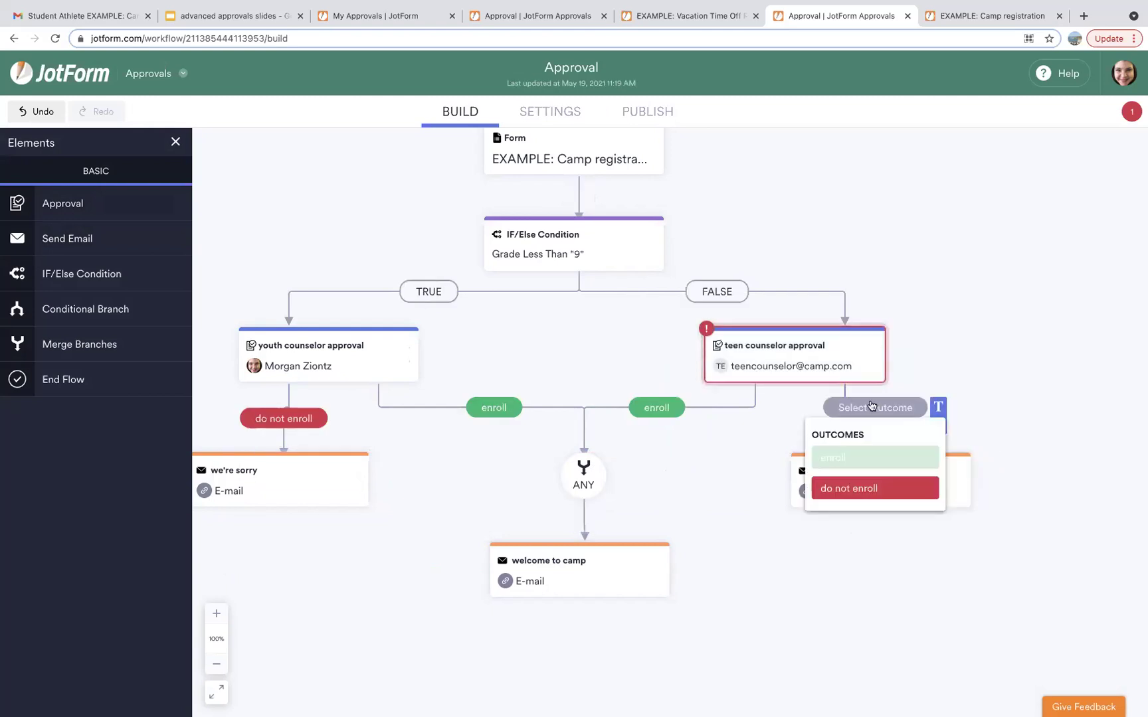
left_click(856, 489)
scroll(798, 539, "down", 1)
scroll(798, 539, "down", 3)
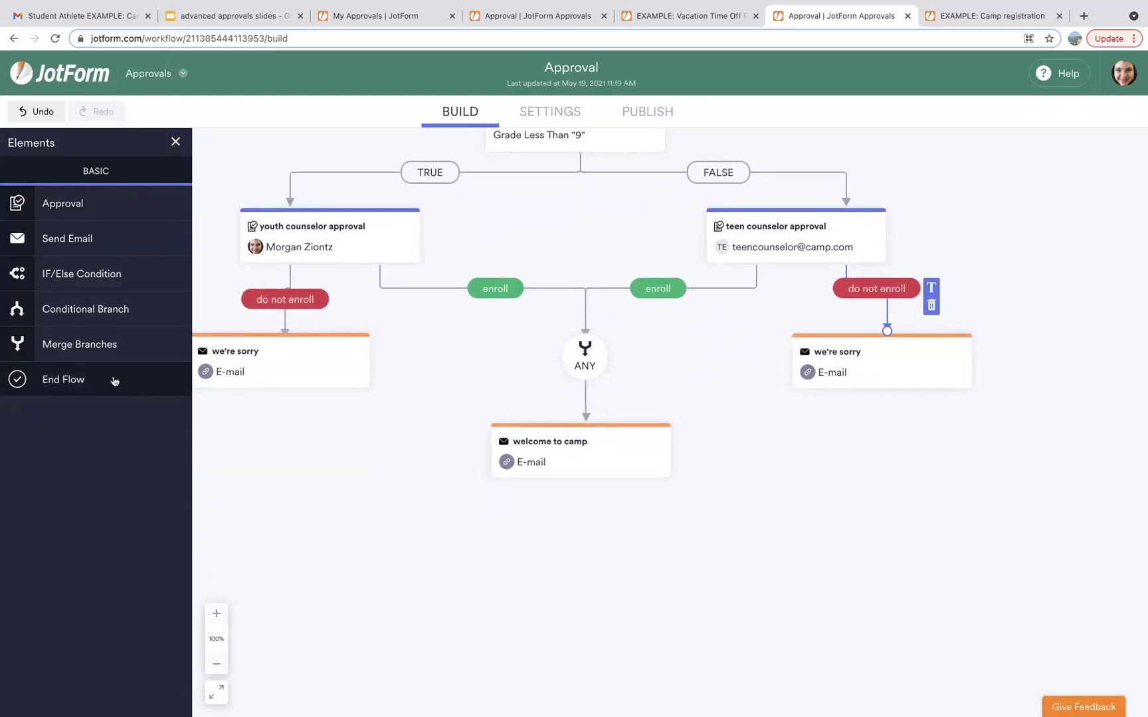
left_click(90, 384)
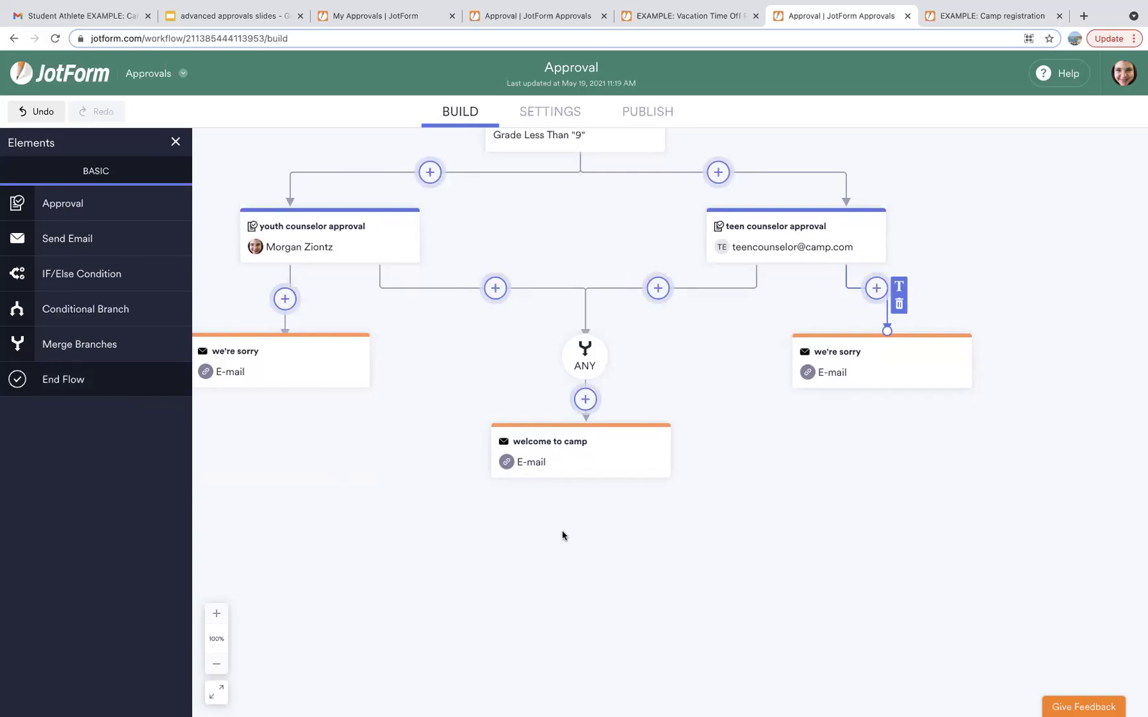
Place END below the welcome email, connect all three emails to it, and open welcome to camp's settings.
left_click(578, 549)
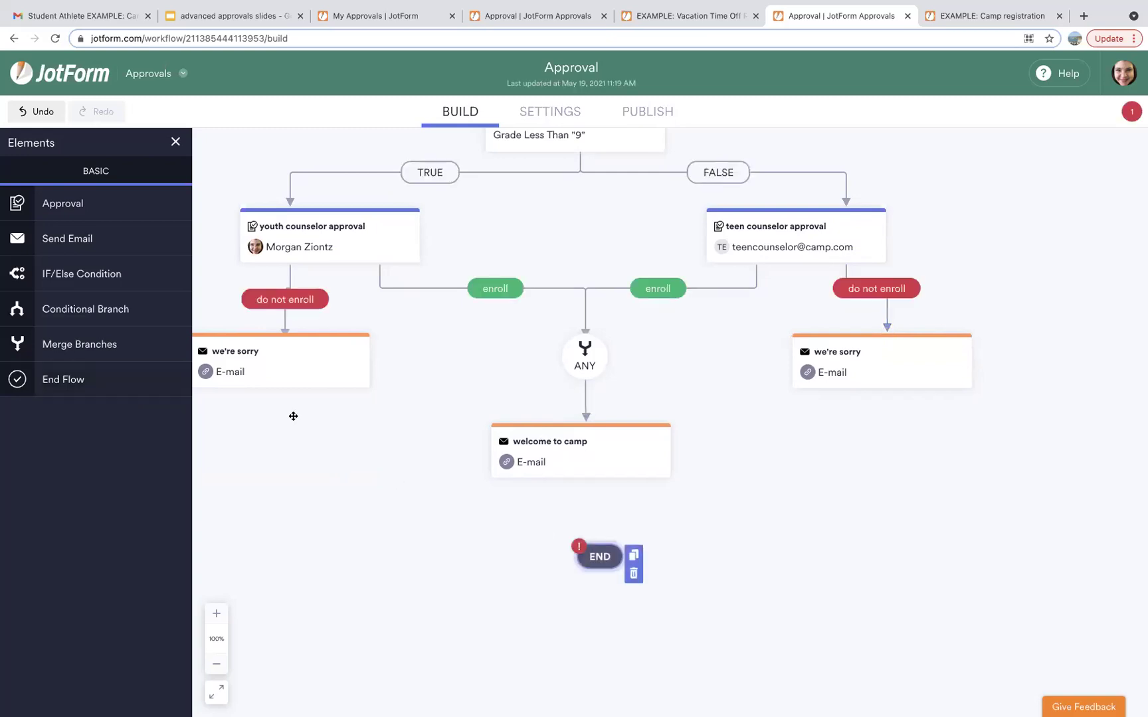
left_click_drag(285, 396, 584, 555)
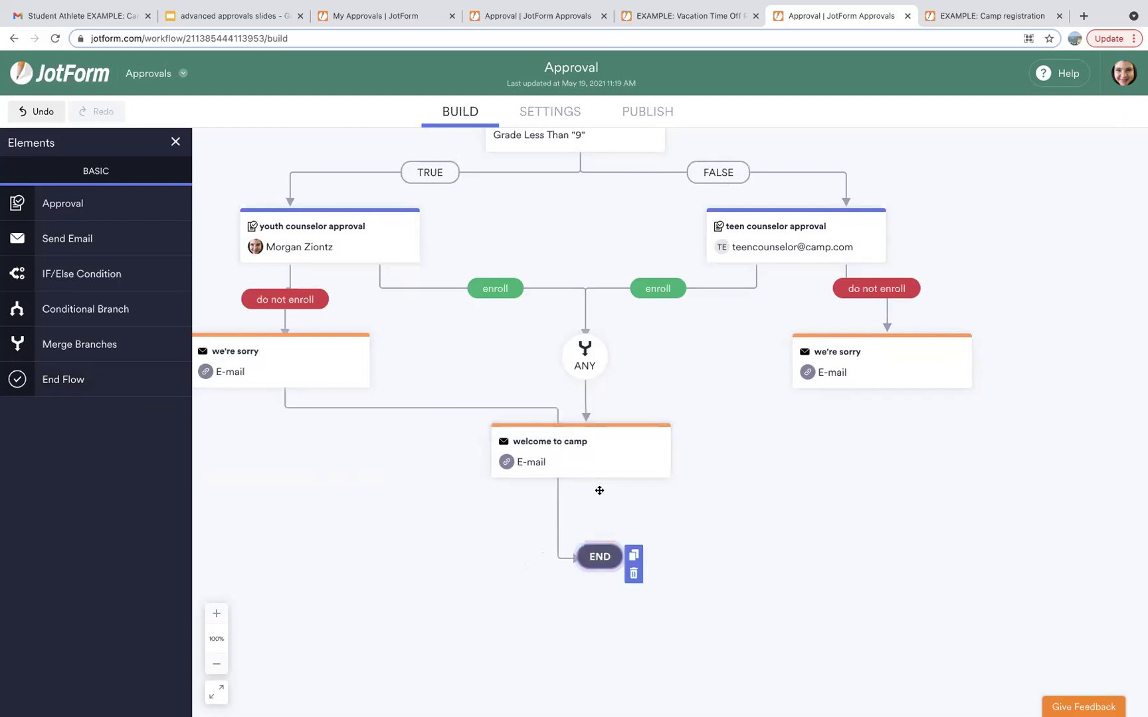
left_click_drag(585, 479, 601, 549)
left_click_drag(887, 392, 619, 550)
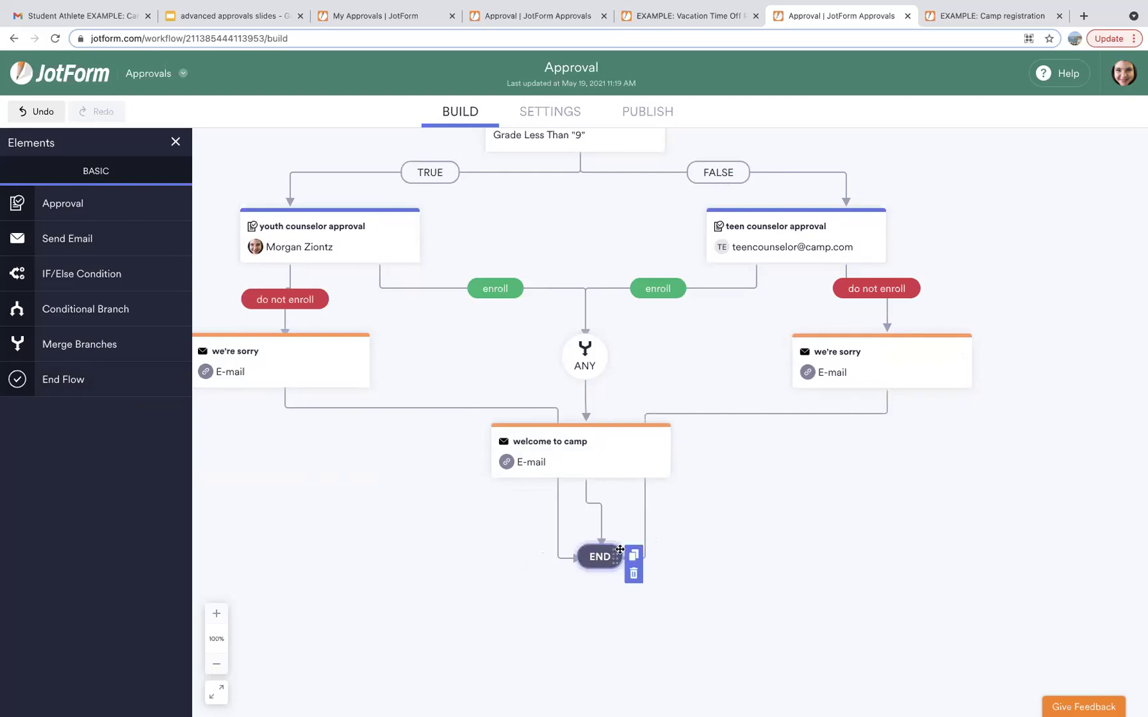
left_click(662, 440)
left_click(681, 433)
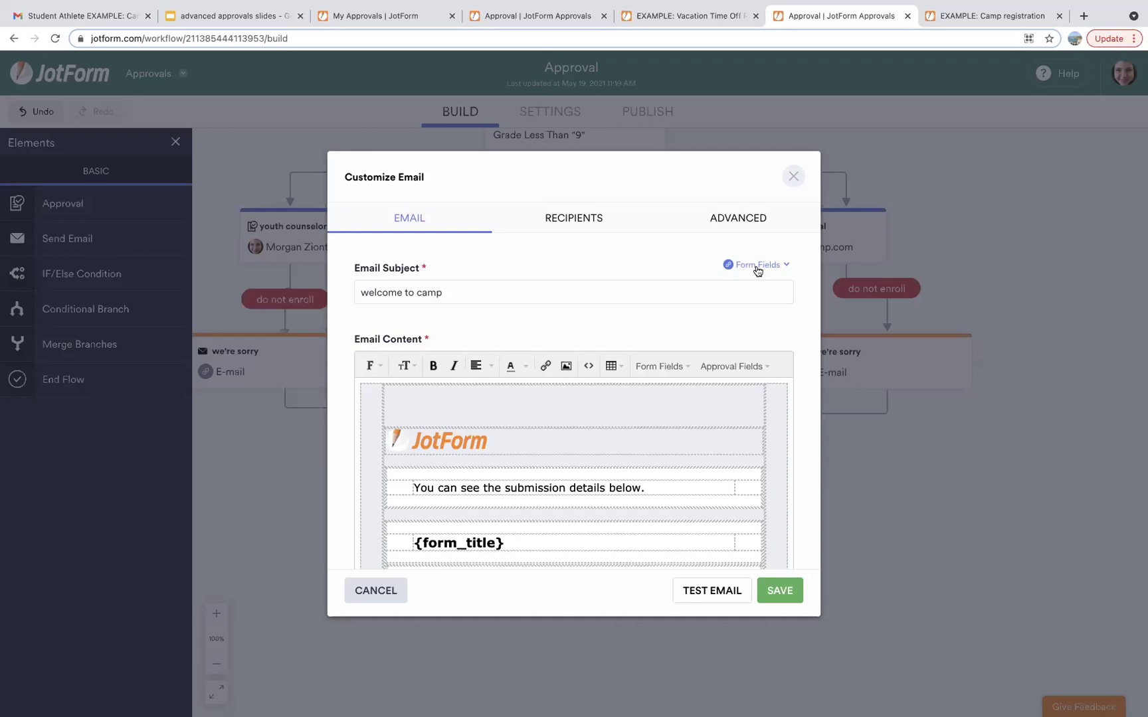
Check the Advanced tab of the welcome to camp email, then save its settings.
left_click(743, 220)
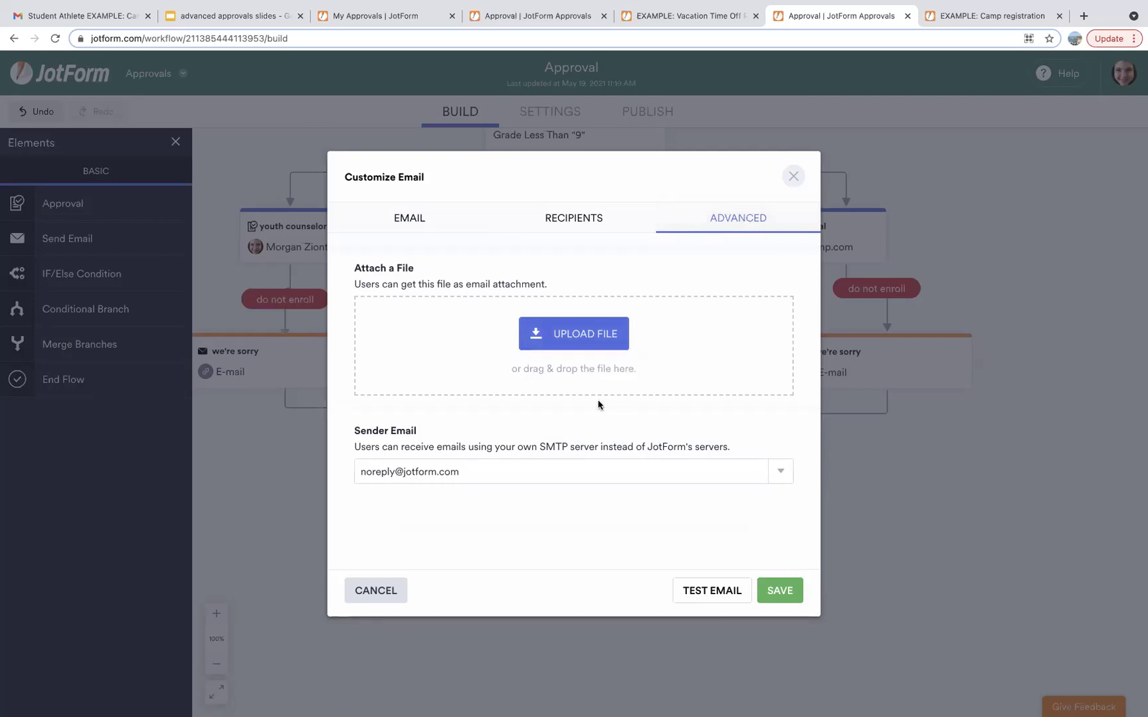
left_click(780, 591)
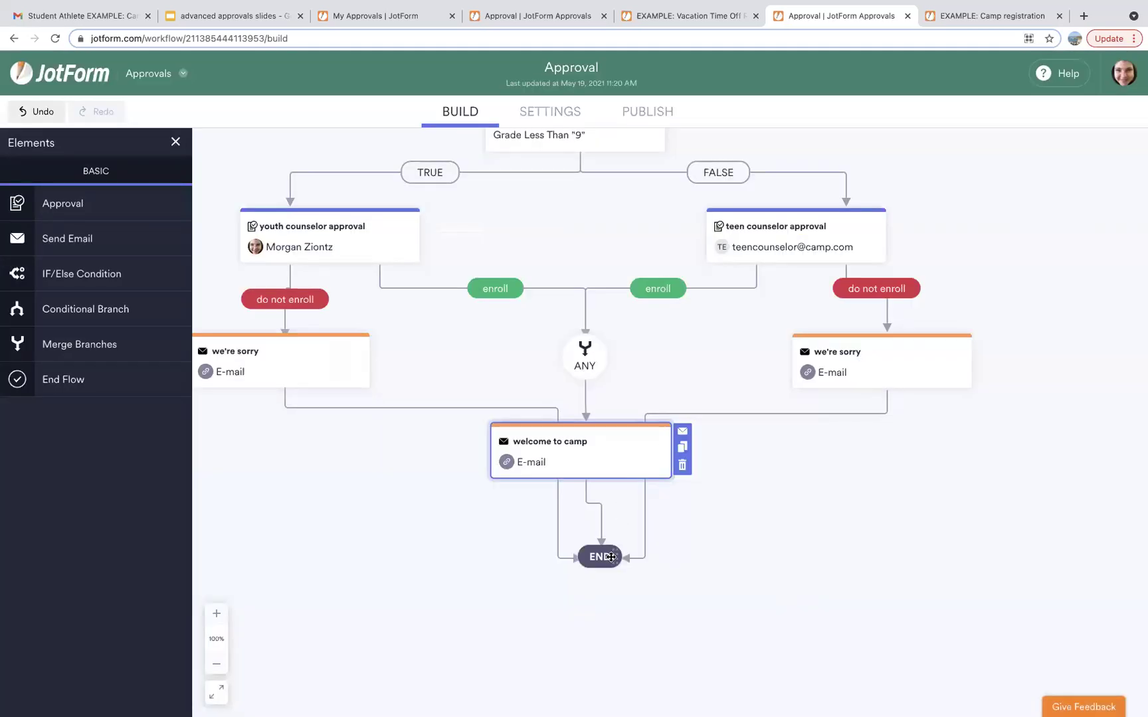
Move END and the welcome to camp email lower, then drag a new Approval element onto the flow.
left_click_drag(610, 556, 597, 648)
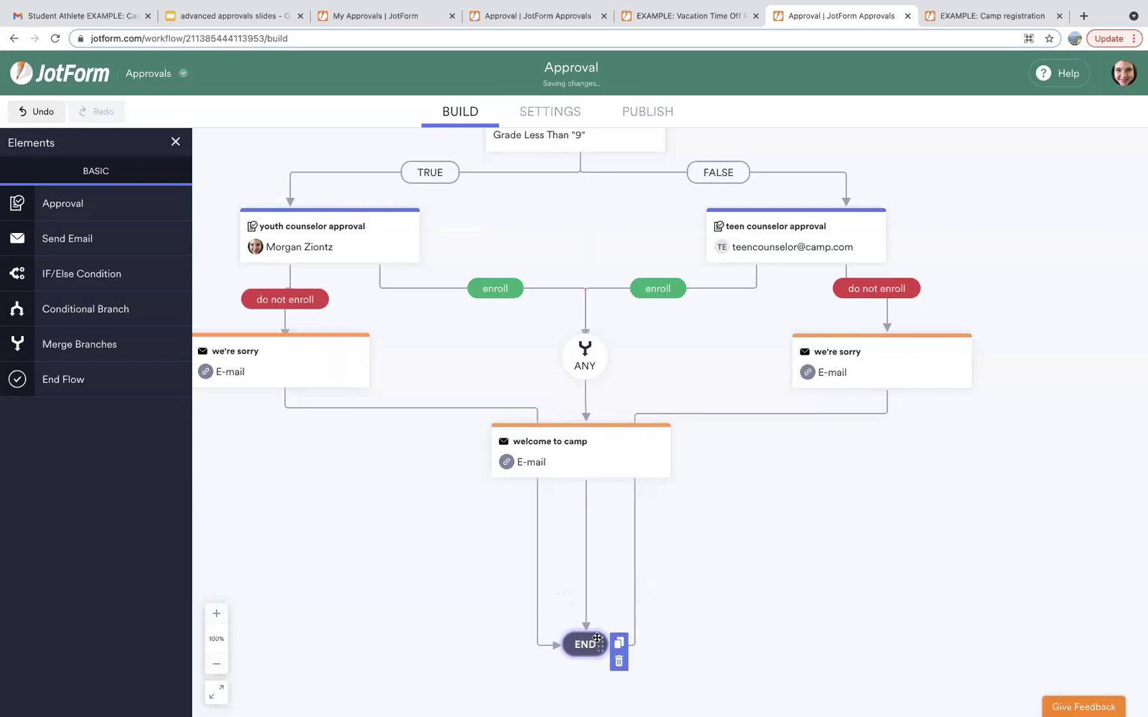
left_click_drag(652, 452, 661, 568)
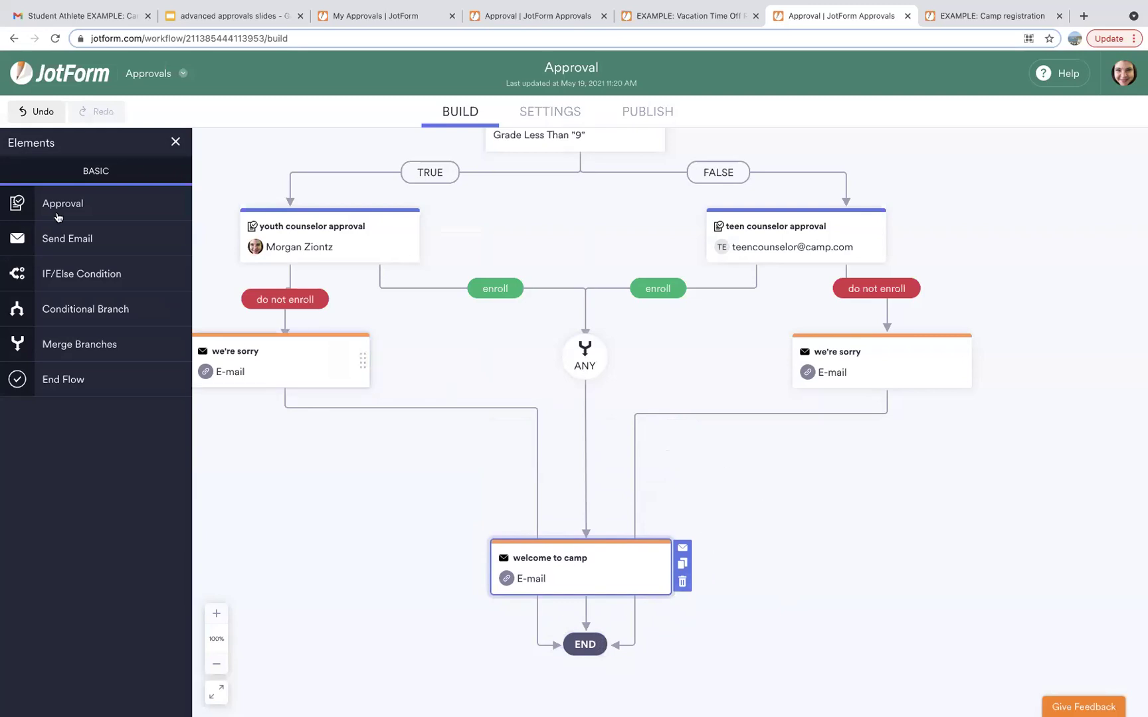
left_click_drag(46, 203, 407, 456)
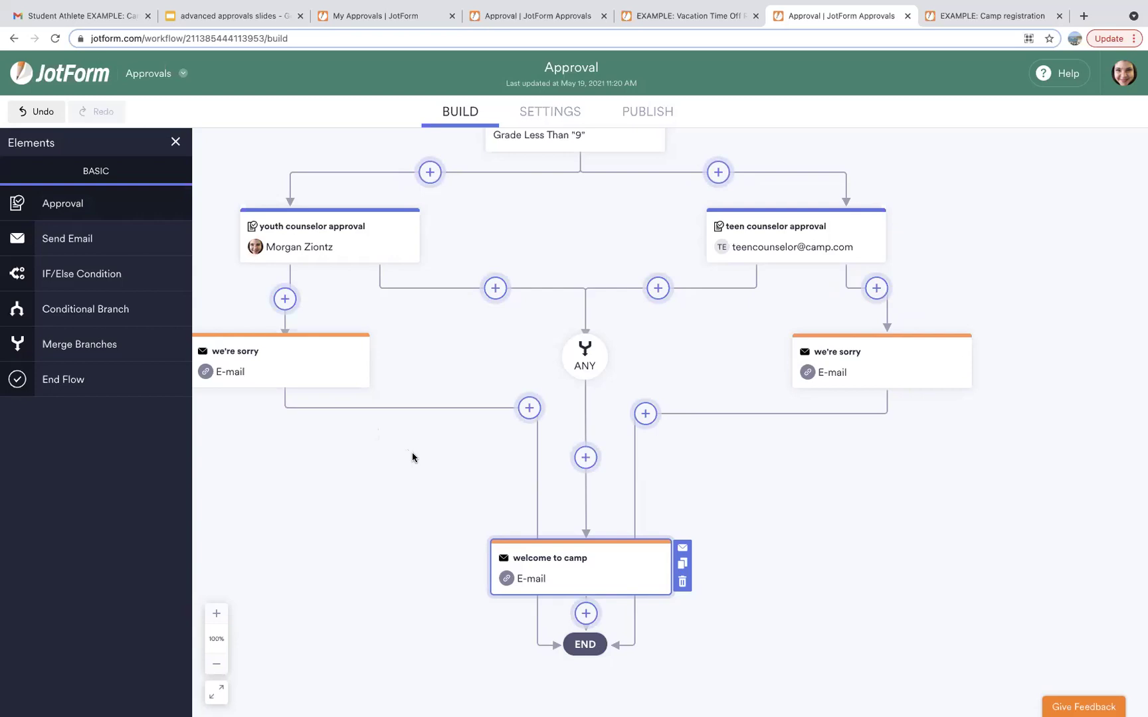
Place a 'camp director approval' step above welcome to camp, routing its Approve outcome there.
left_click_drag(412, 457, 578, 460)
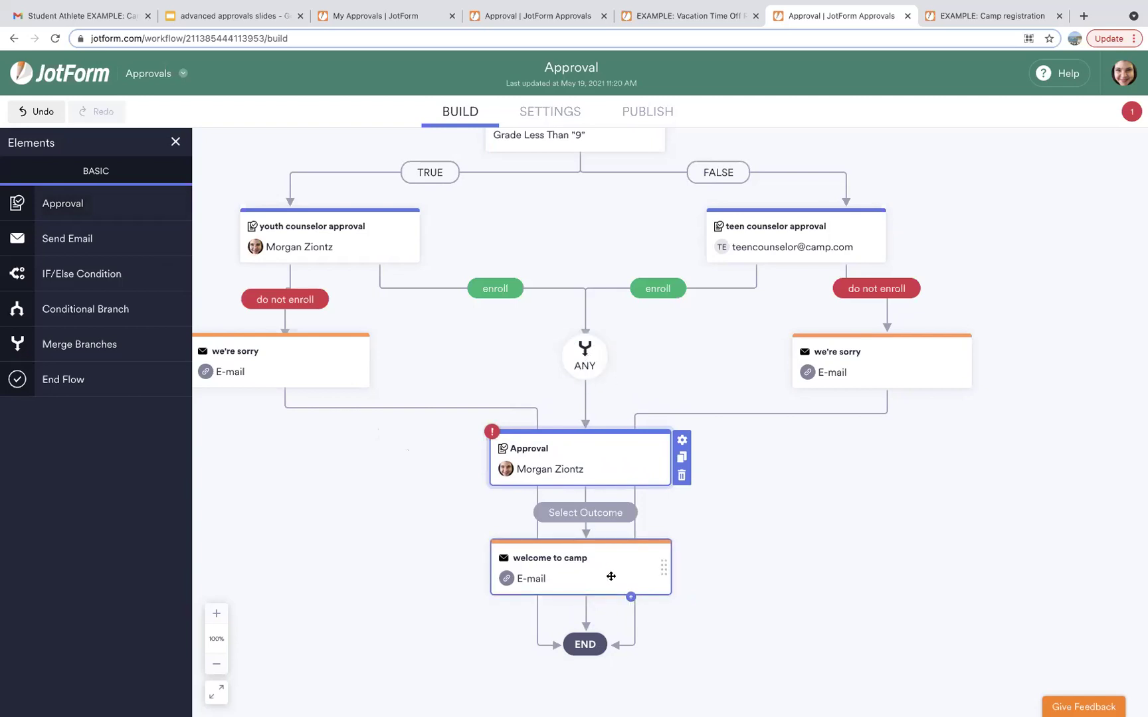
double_click(565, 447)
type("camp director approval")
left_click(585, 513)
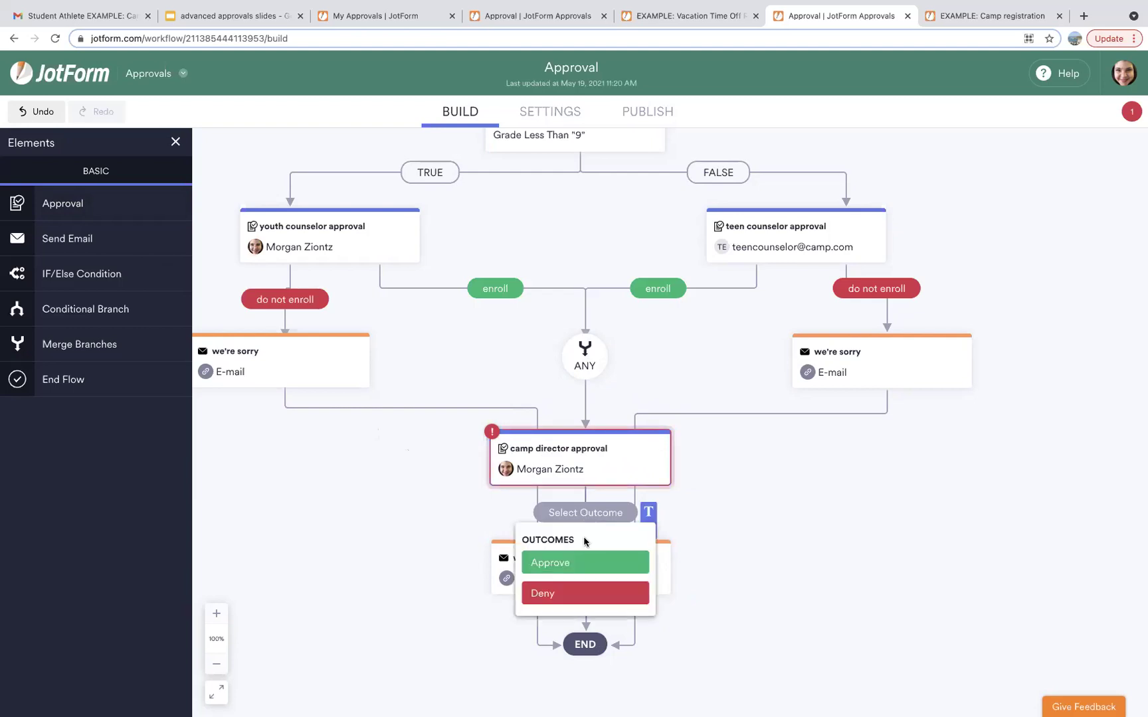
left_click(576, 563)
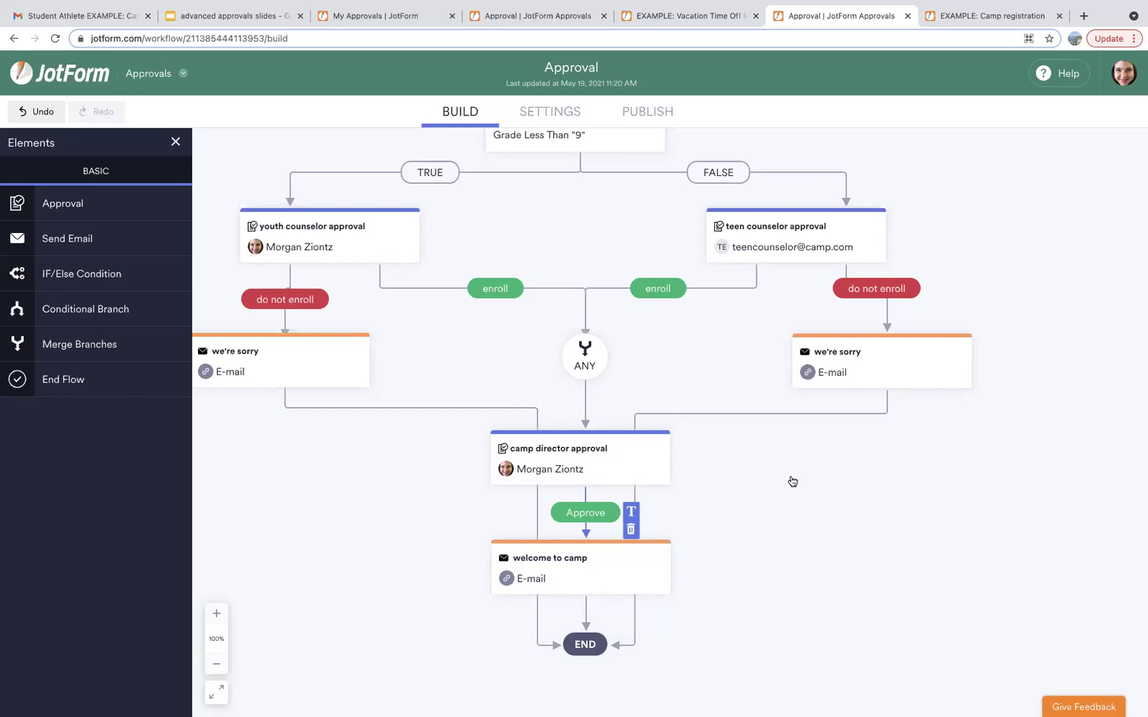
scroll(711, 290, "up", 2)
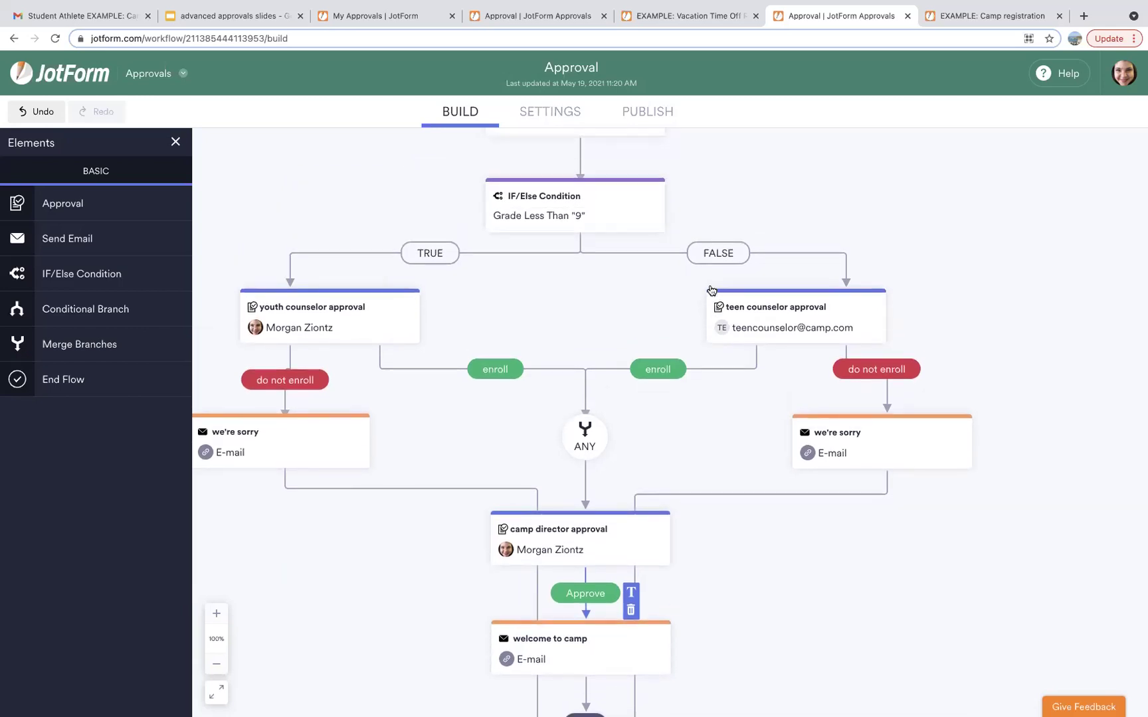
scroll(711, 290, "up", 1)
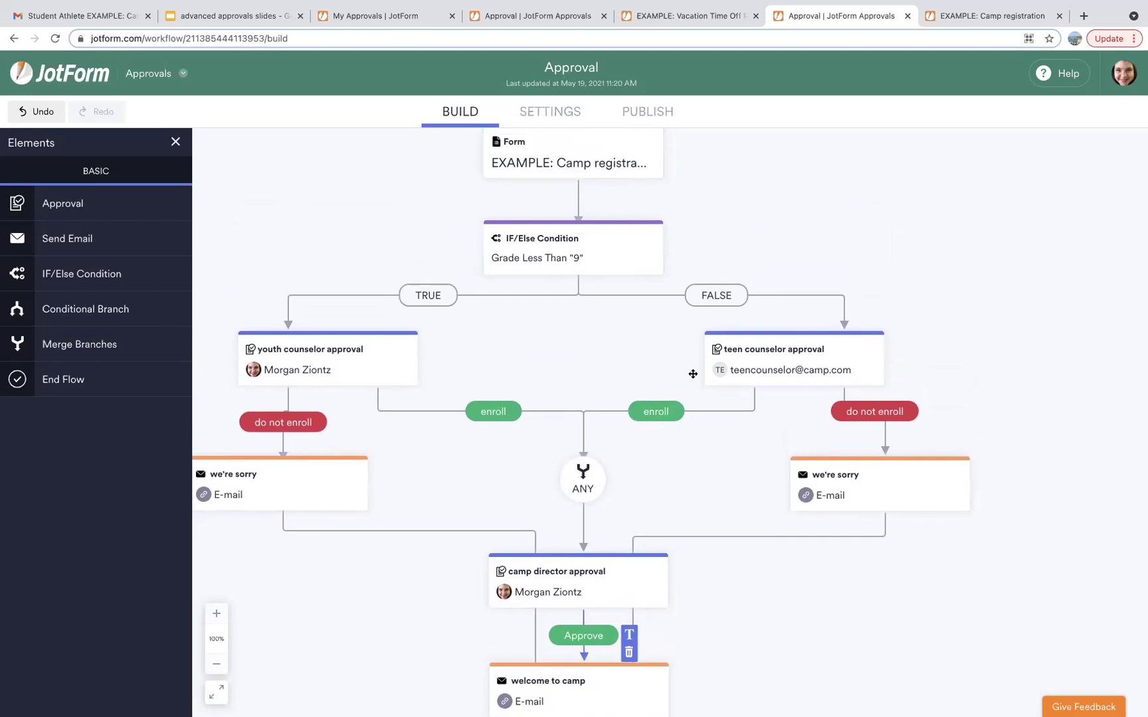
scroll(671, 369, "down", 1)
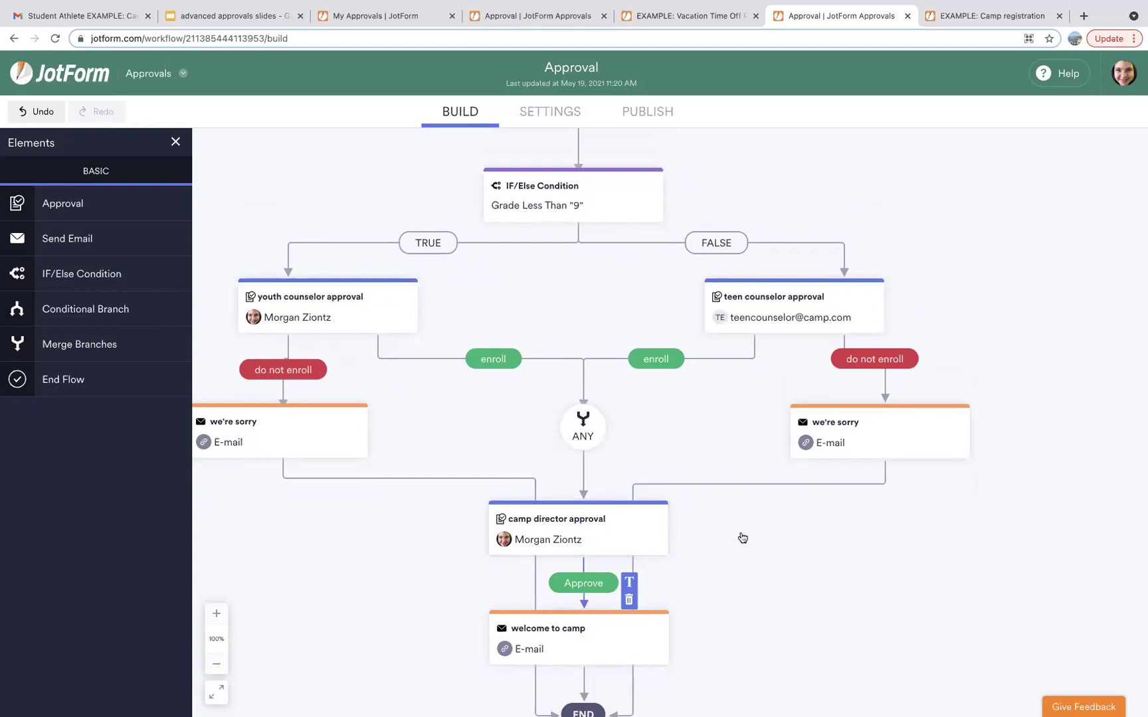
scroll(743, 537, "down", 3)
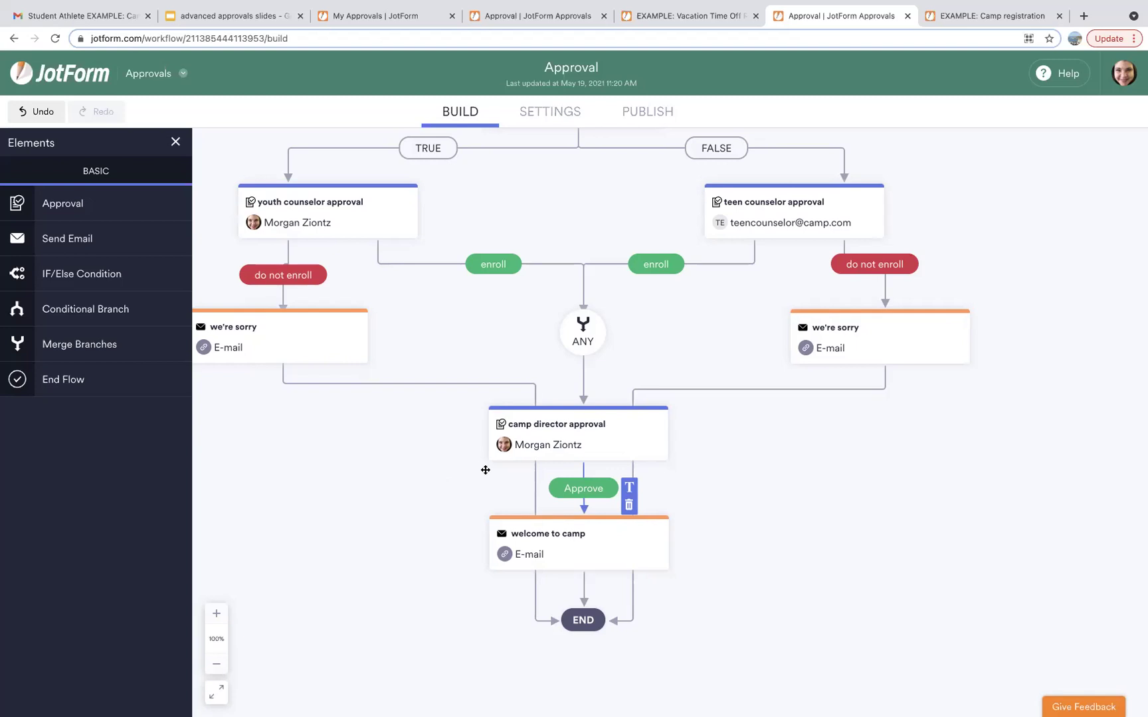
left_click(405, 214)
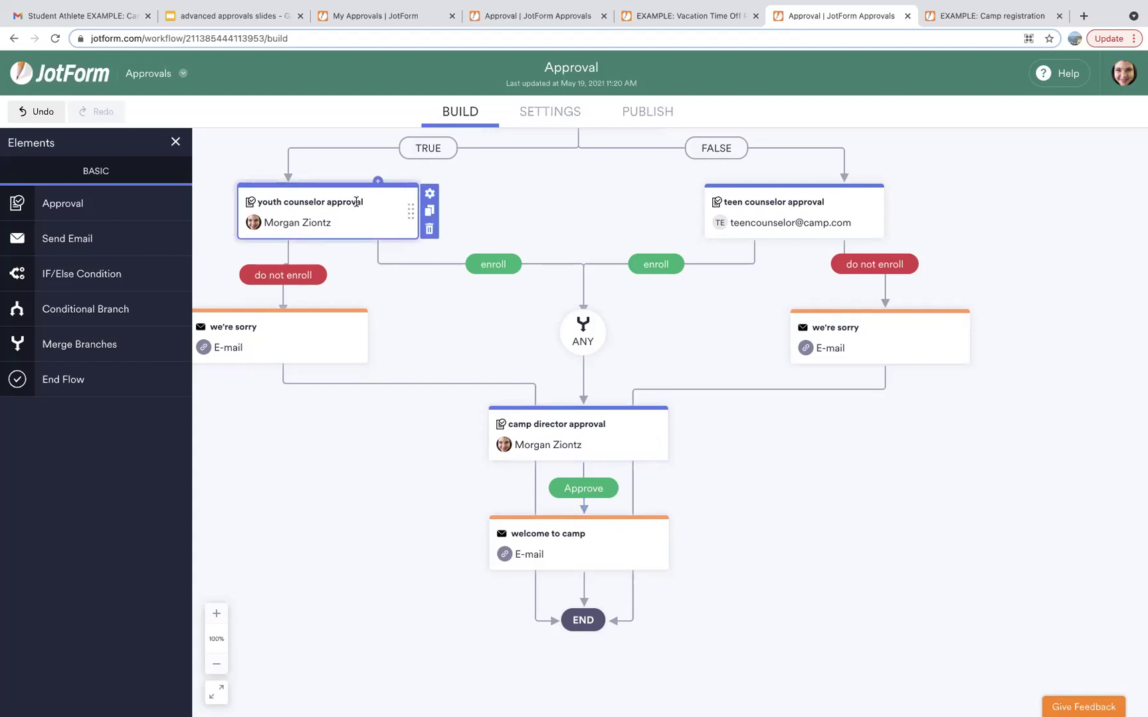
Open the youth counselor approval's properties on the Advanced tab.
left_click(430, 196)
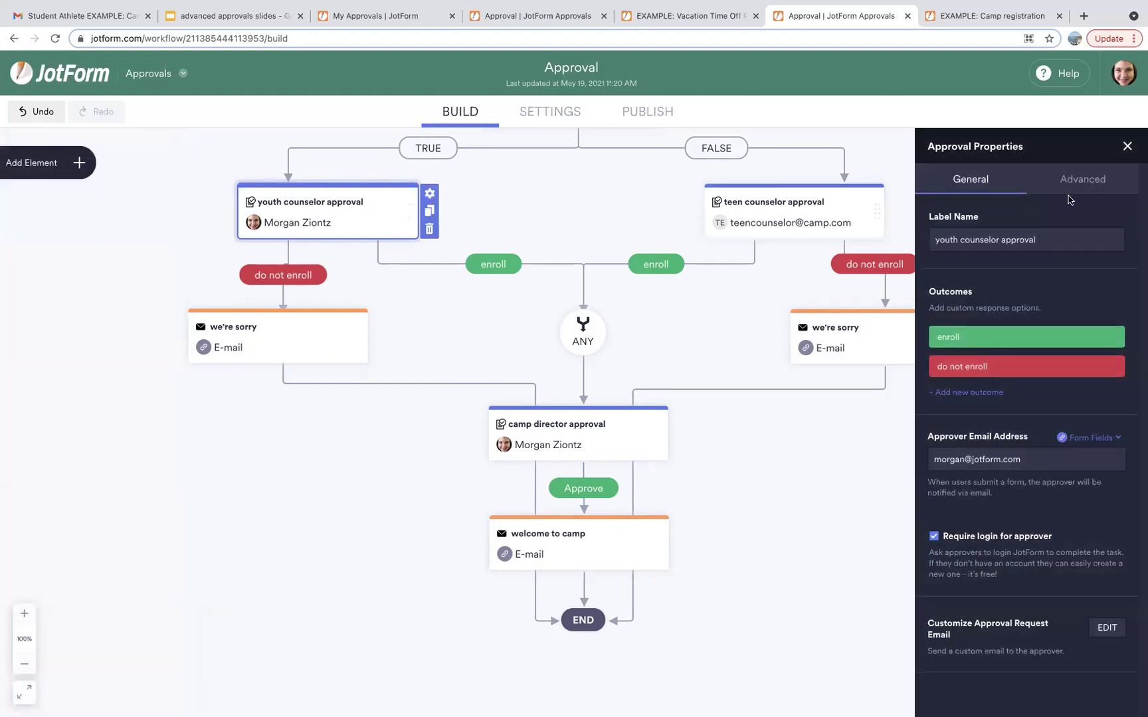
left_click(1090, 185)
left_click(1089, 185)
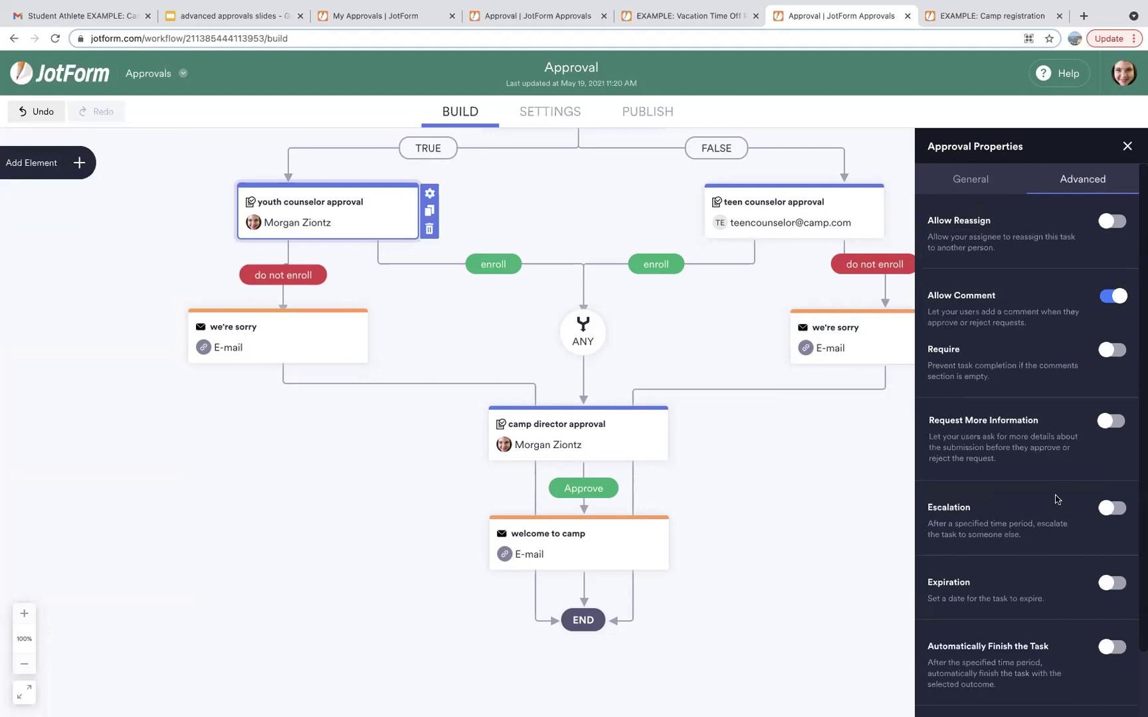
scroll(1059, 498, "down", 2)
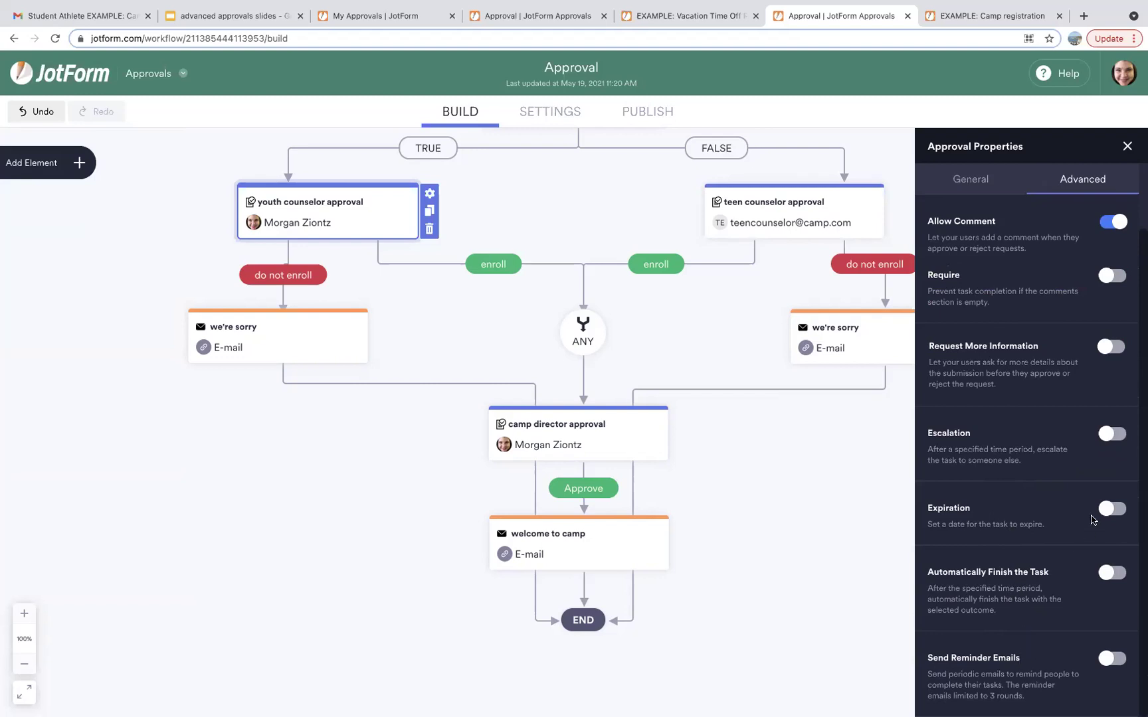
Enable escalation for the youth counselor approval, escalating after 1 Day.
left_click(1111, 435)
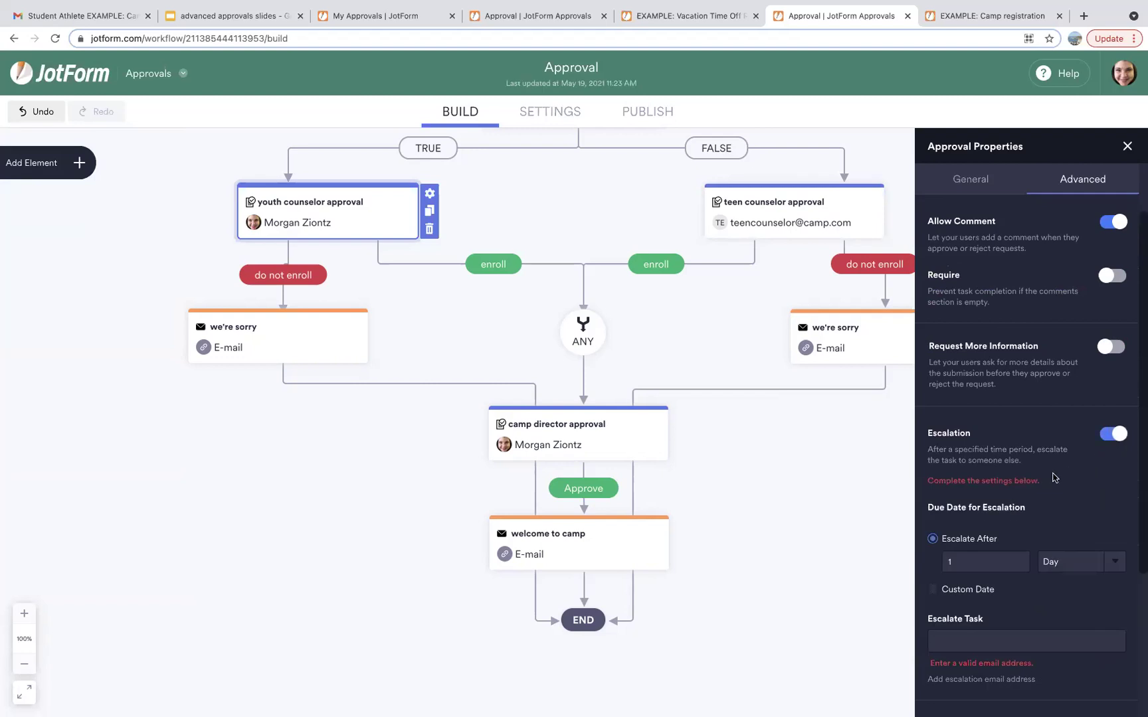
scroll(1116, 439, "down", 3)
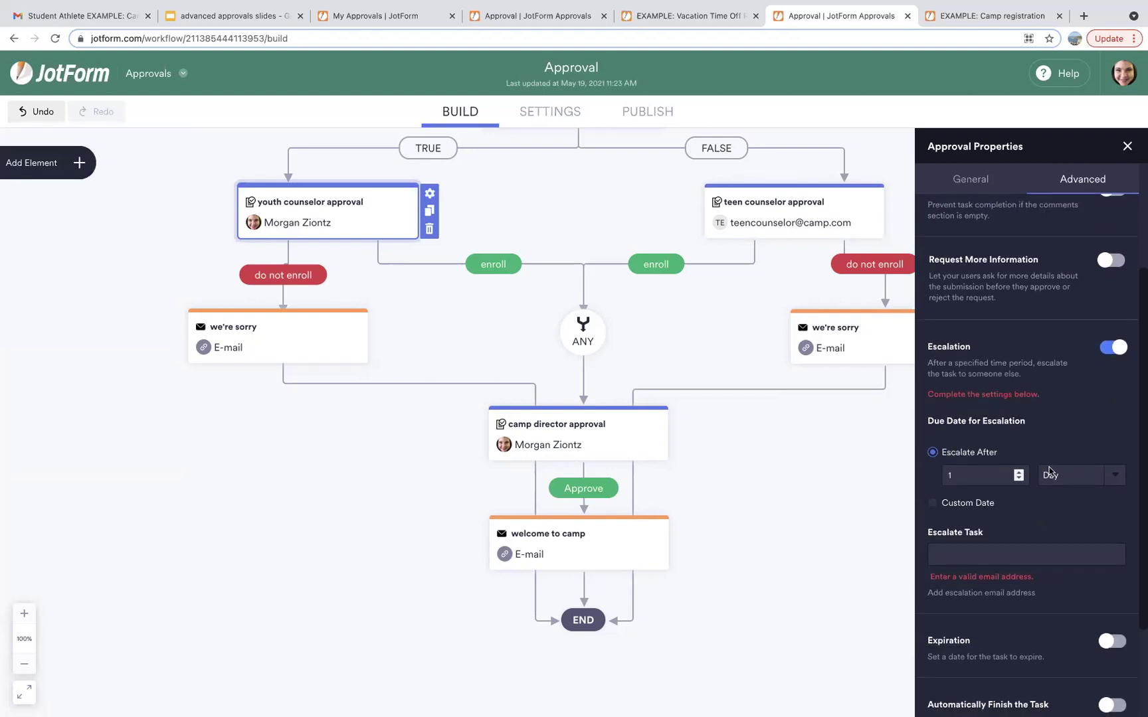
left_click(1064, 475)
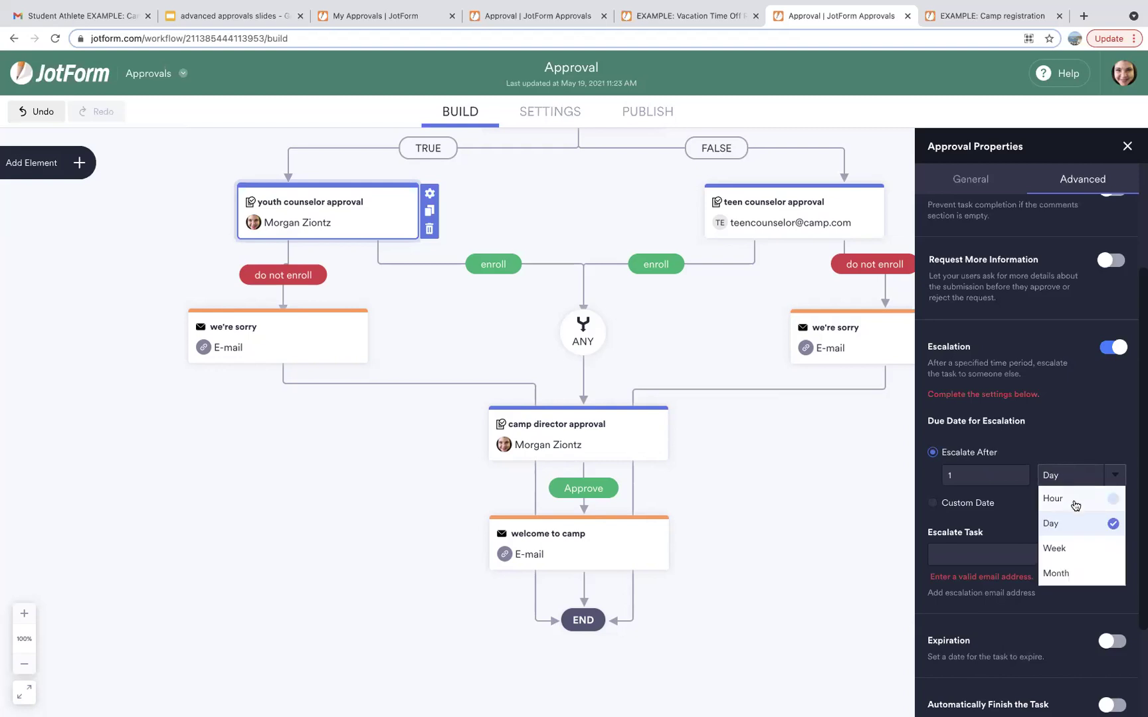
left_click(1052, 389)
scroll(1051, 389, "down", 3)
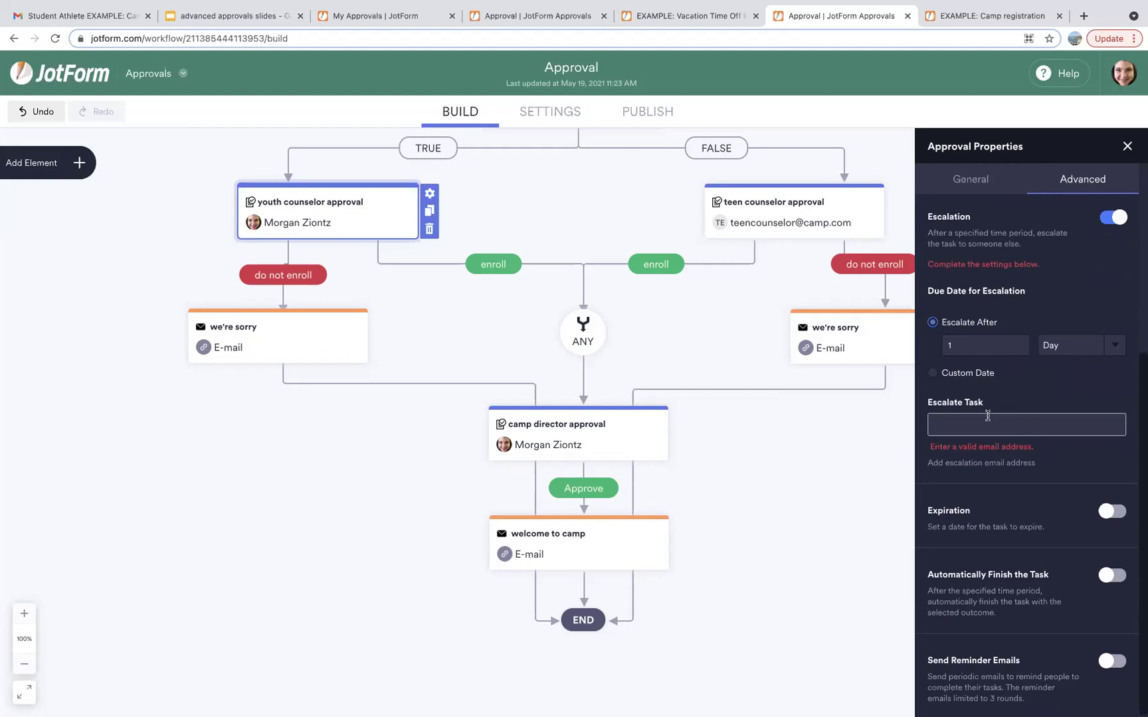
scroll(1032, 520, "down", 1)
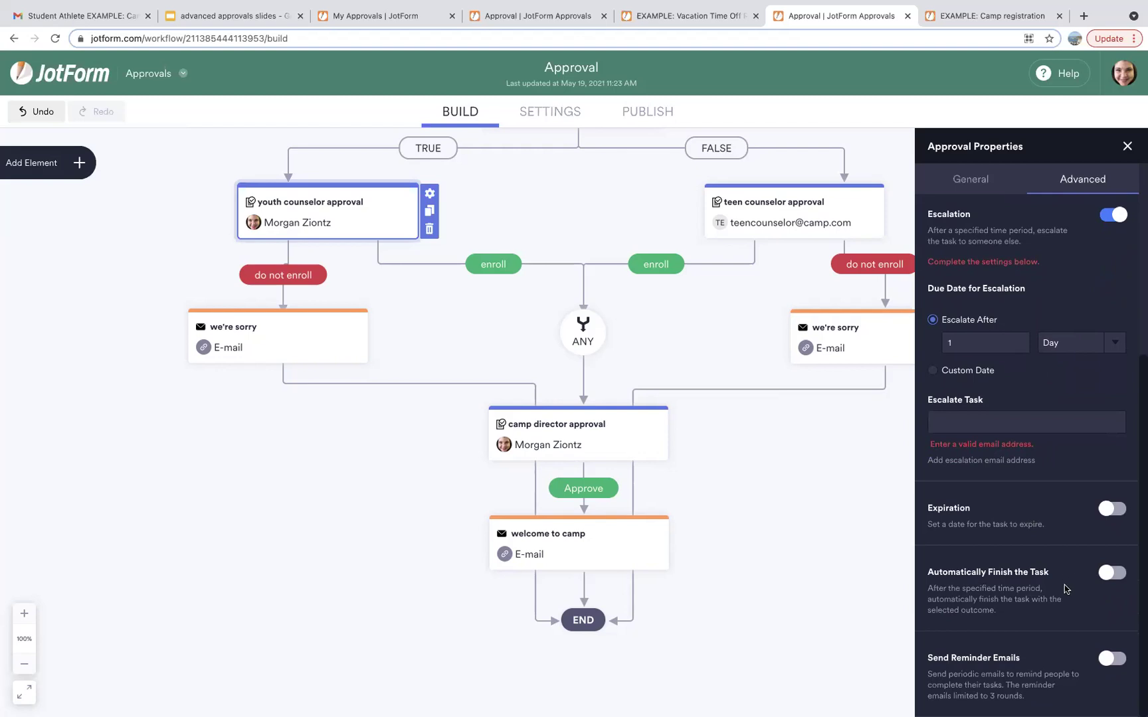
Enable automatic task finishing with 'do not enroll' as the outcome, then close the properties.
left_click(1107, 572)
scroll(1033, 584, "down", 3)
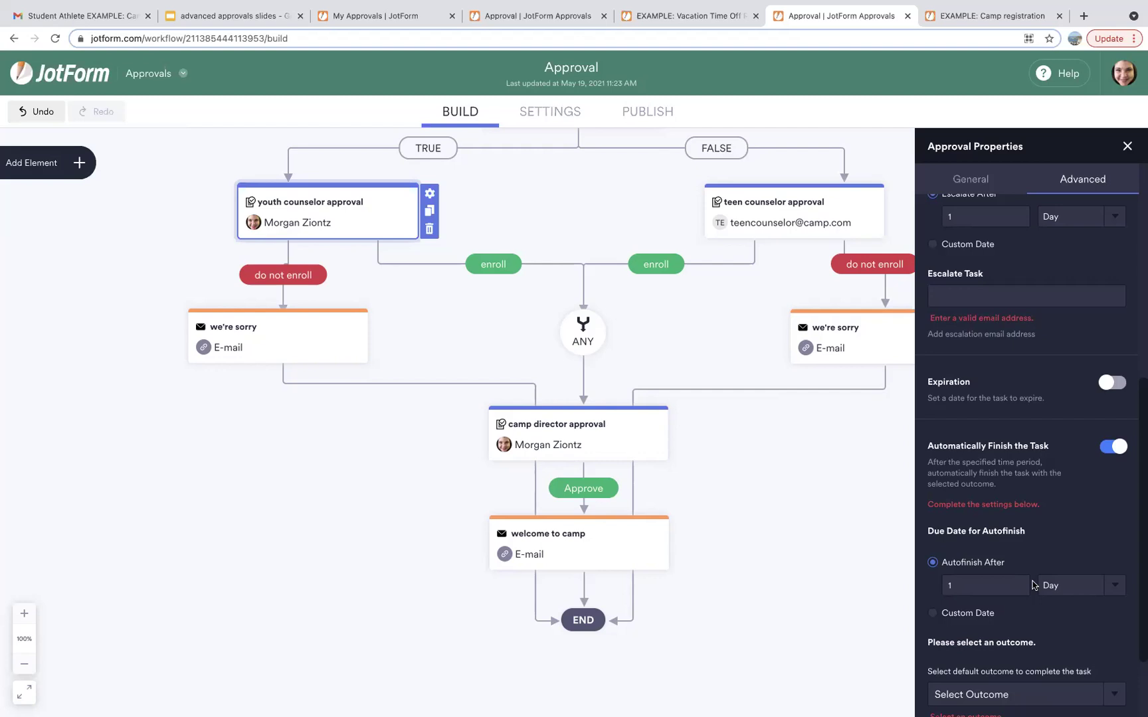
scroll(1044, 561, "down", 1)
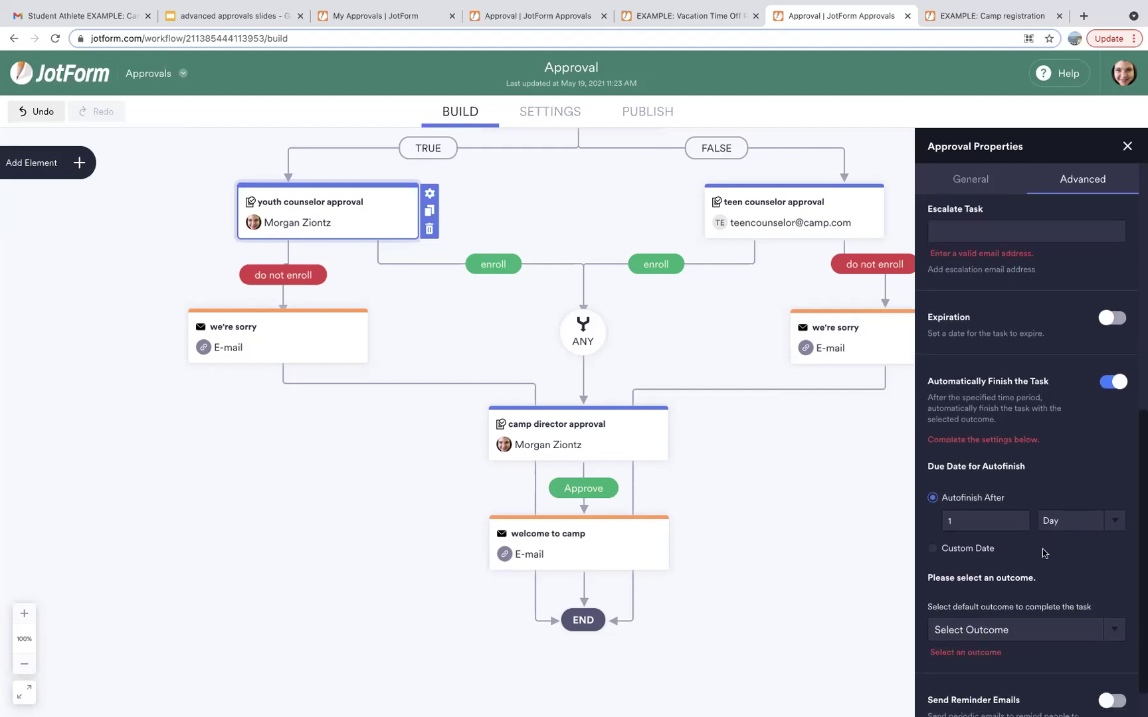
left_click(1011, 628)
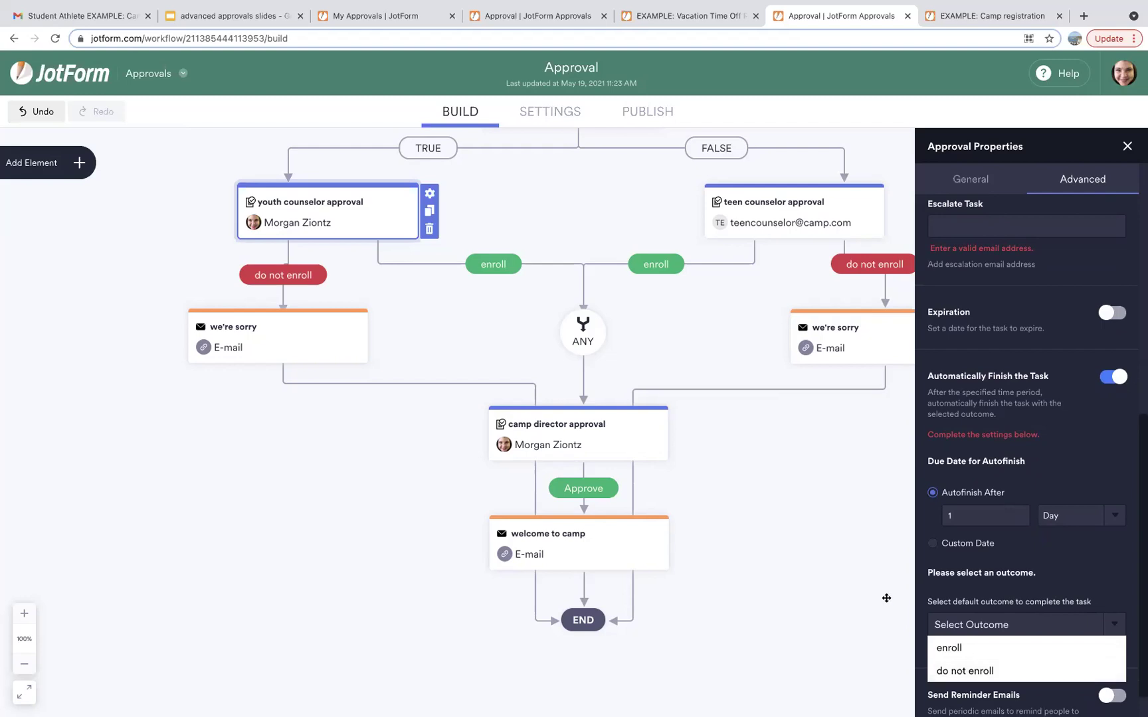
left_click(974, 671)
left_click(884, 597)
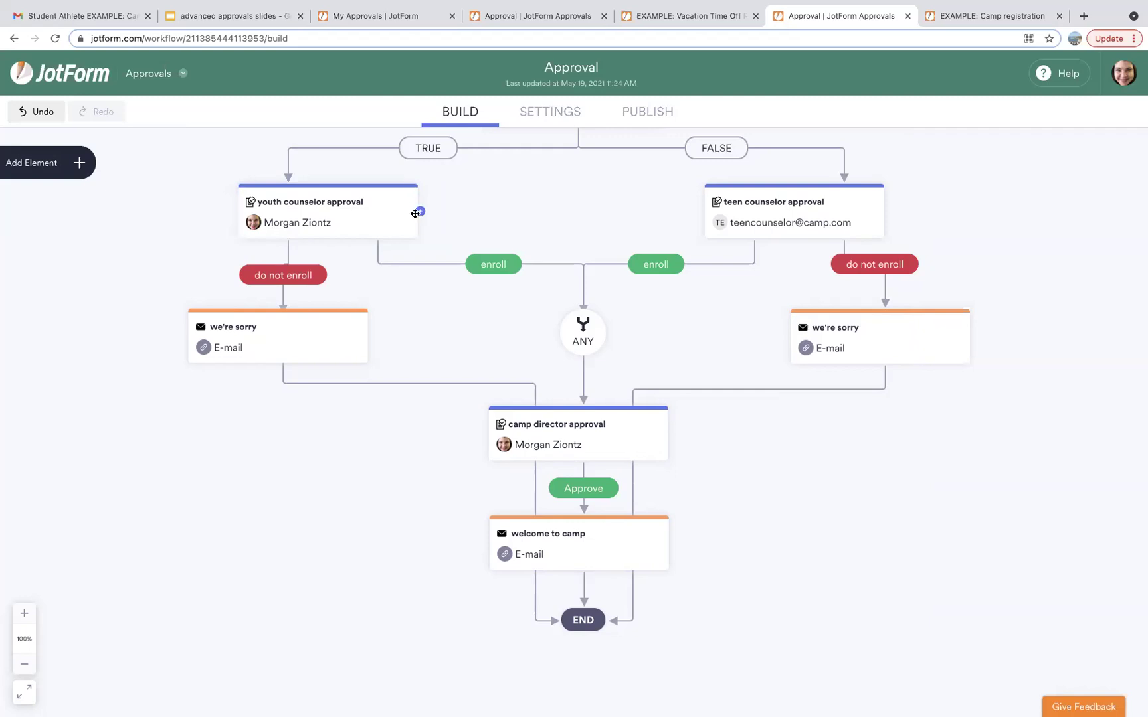
Reopen the youth counselor approval's Advanced settings and enable reminder emails after 1 Day.
left_click(429, 196)
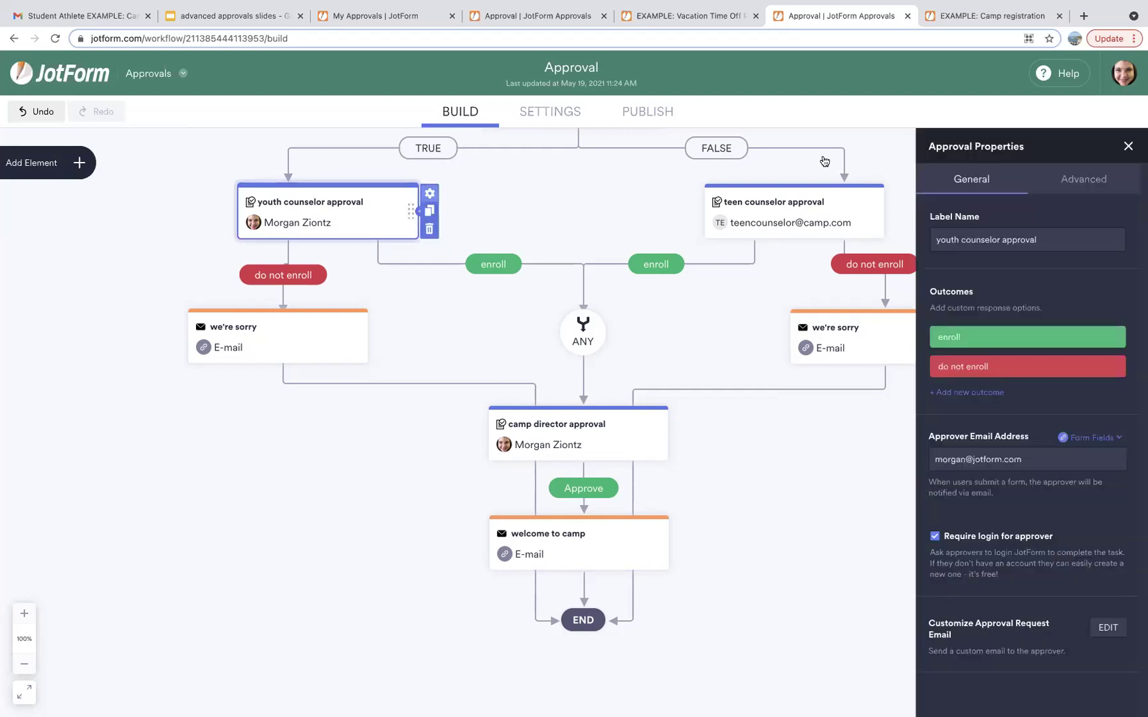
left_click(1079, 185)
scroll(1070, 498, "down", 3)
left_click(1108, 660)
scroll(1057, 677, "down", 2)
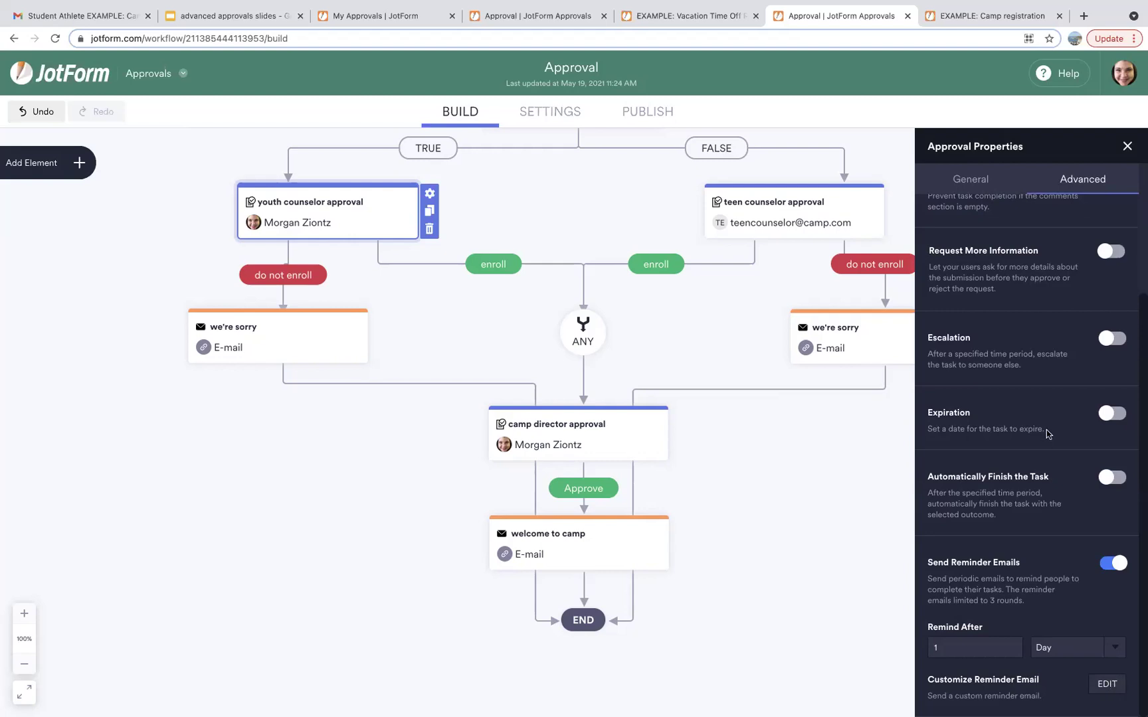
scroll(1048, 439, "up", 3)
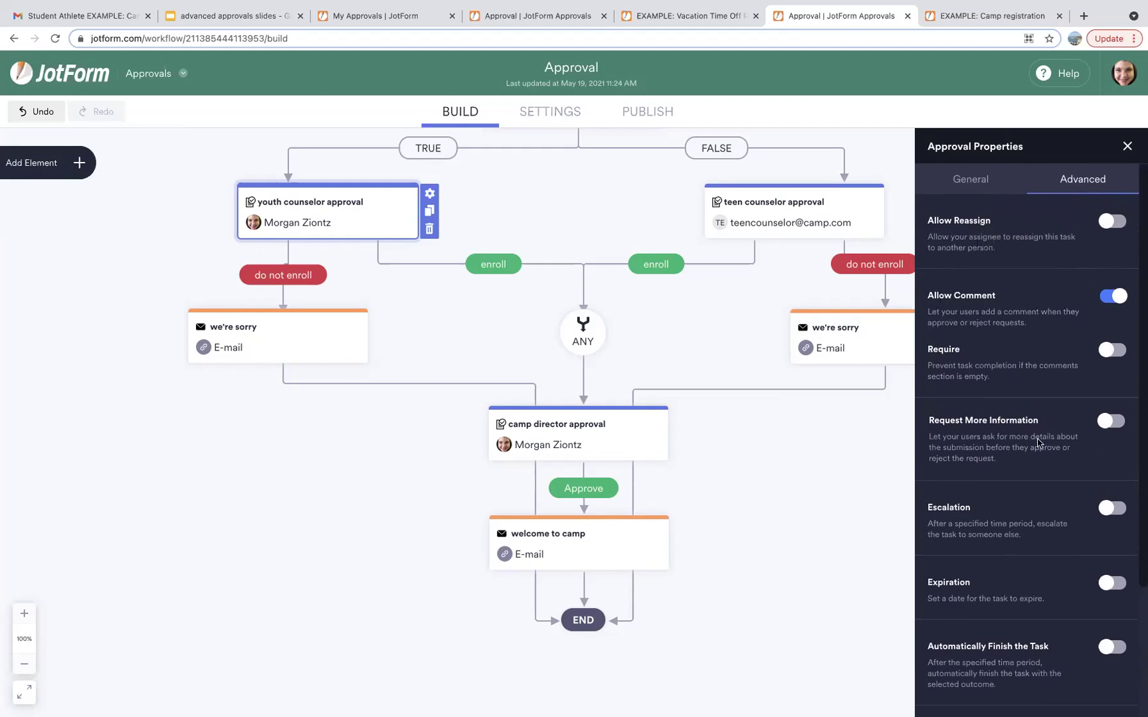
Switch on Allow Reassign in the youth counselor approval's Advanced properties.
left_click(1108, 224)
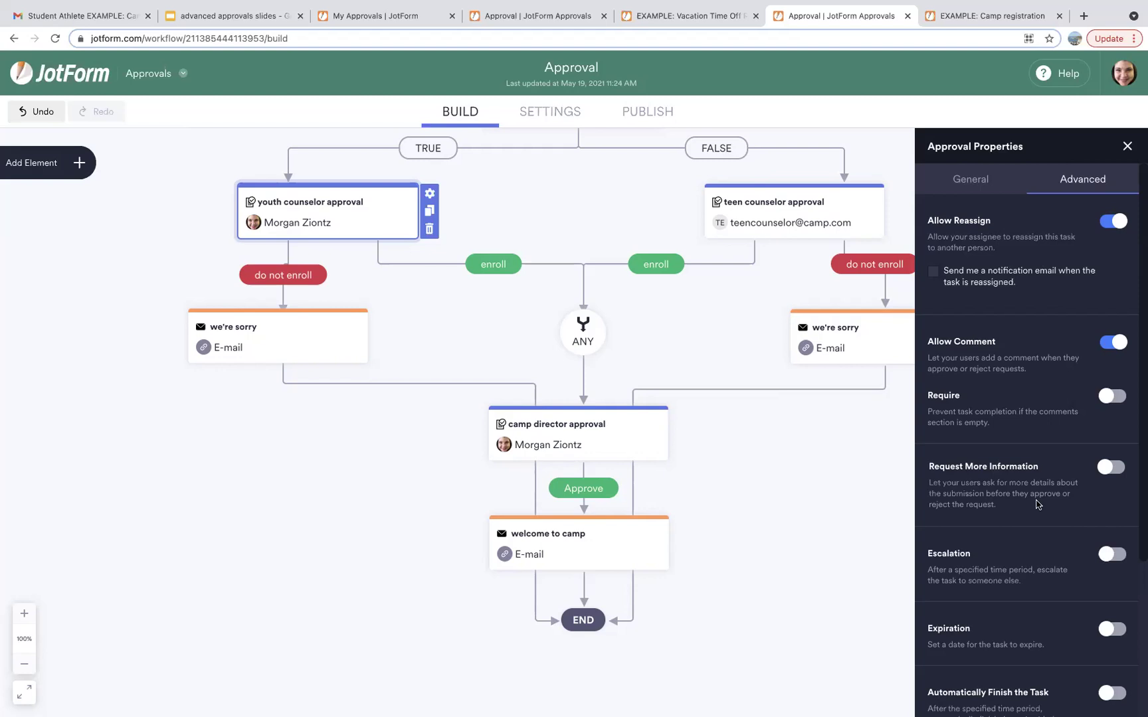
scroll(1038, 504, "down", 3)
scroll(1038, 504, "down", 1)
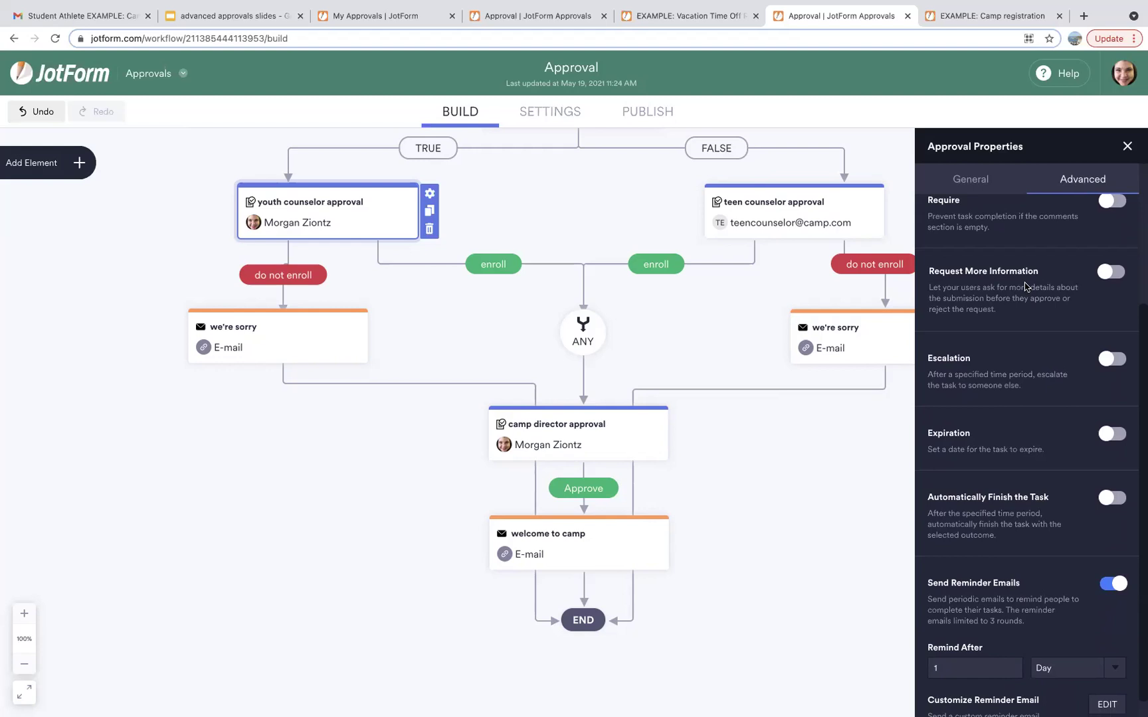
Enable Request More Information for the youth counselor approval, keeping the 1-day reminder emails.
left_click(1109, 272)
scroll(665, 376, "up", 5)
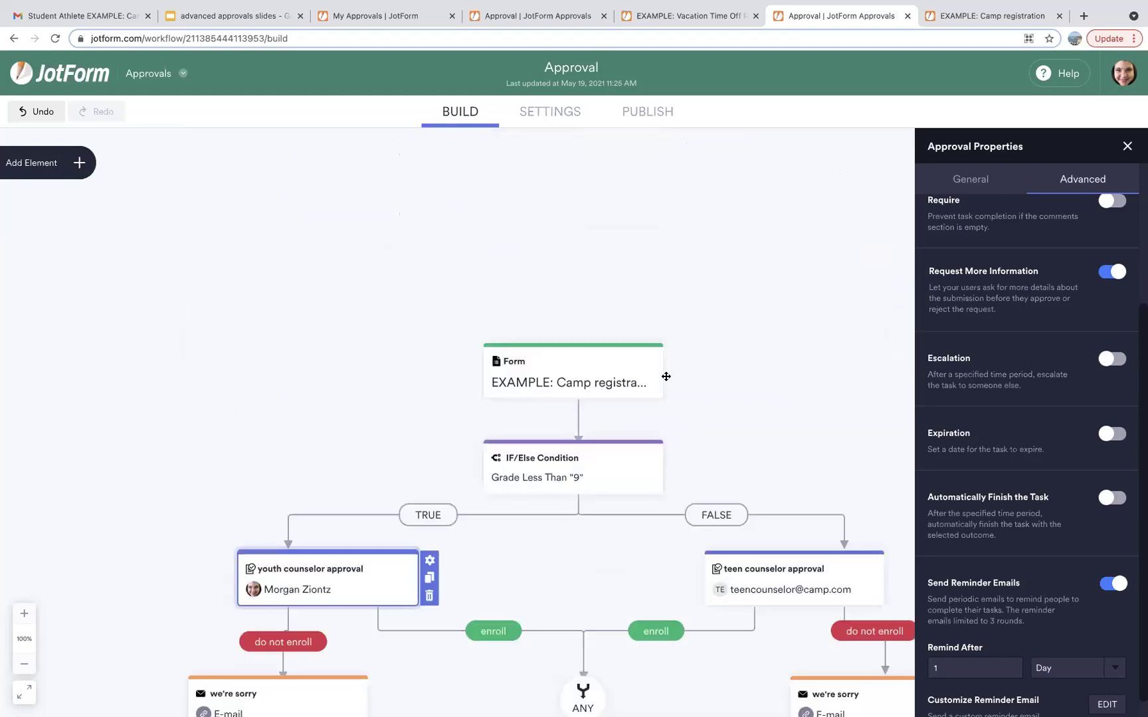
Open the live registration form and fill First Name with 'Student' and the athlete's last name.
left_click(648, 119)
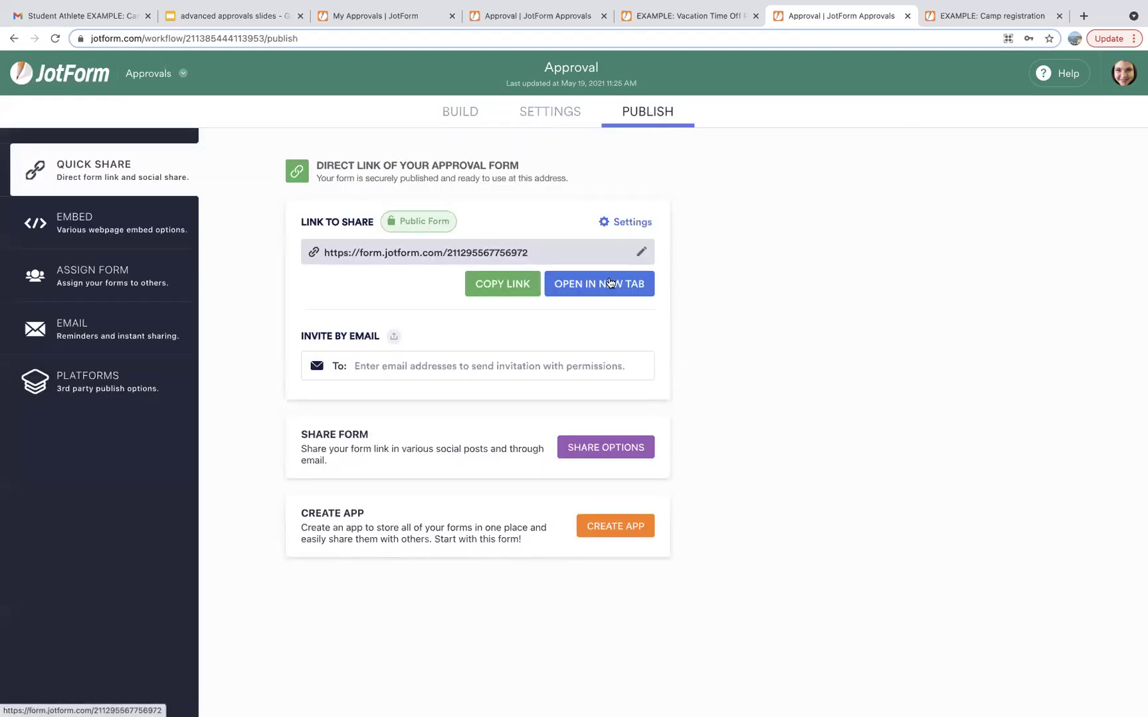
left_click(606, 284)
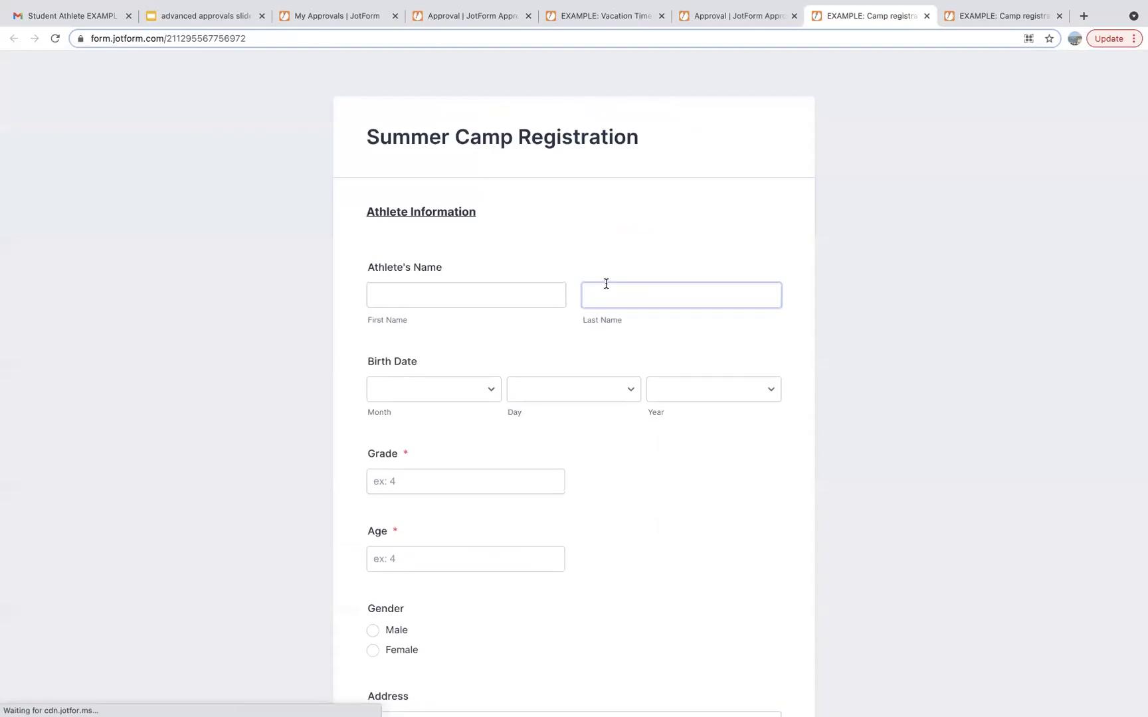
left_click(475, 297)
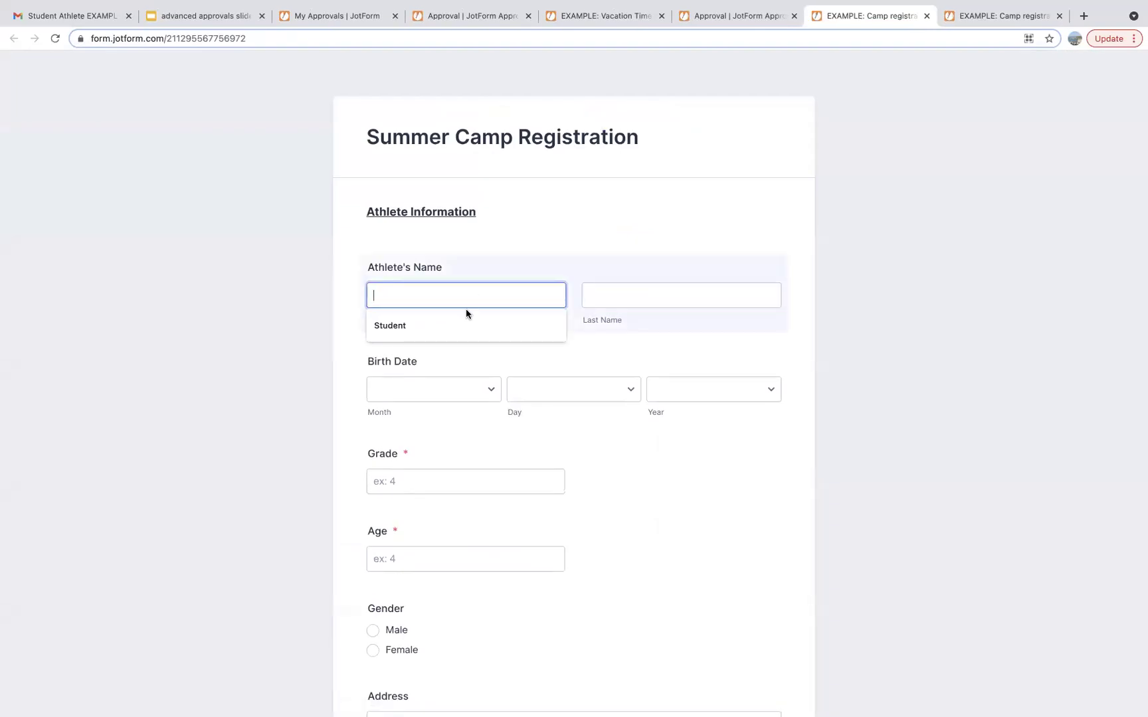
left_click(458, 324)
left_click(612, 297)
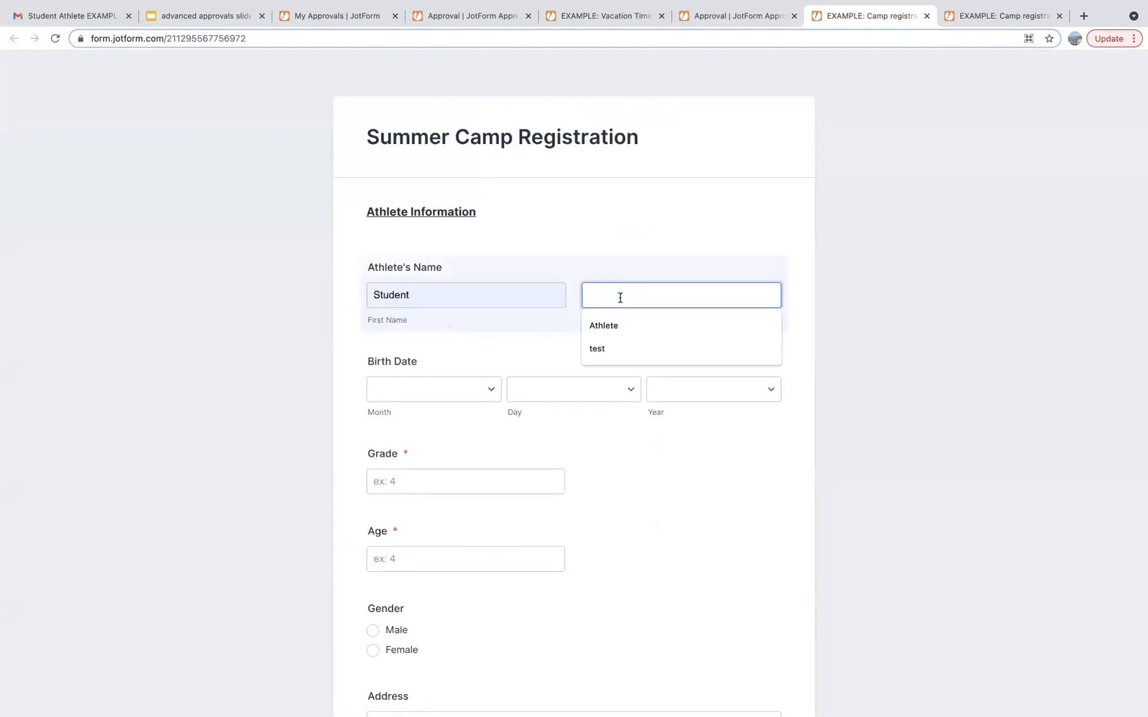
left_click(611, 325)
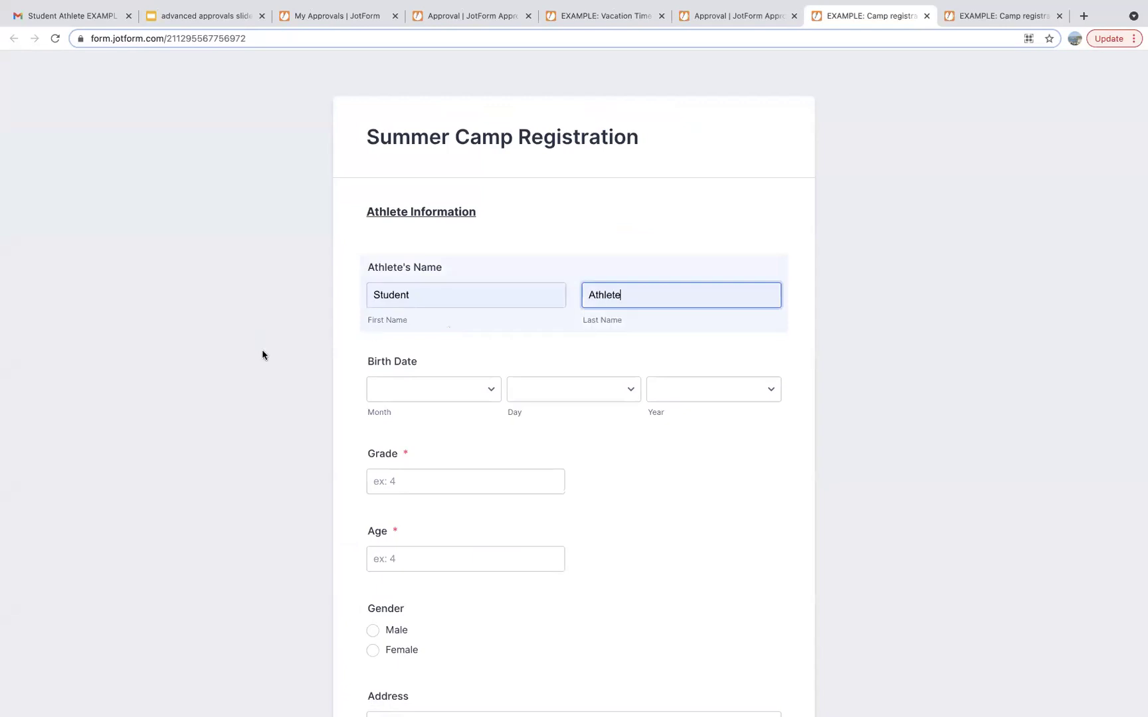
Enter Grade 8 and Age 14, then submit the test registration.
scroll(261, 351, "down", 3)
left_click(398, 312)
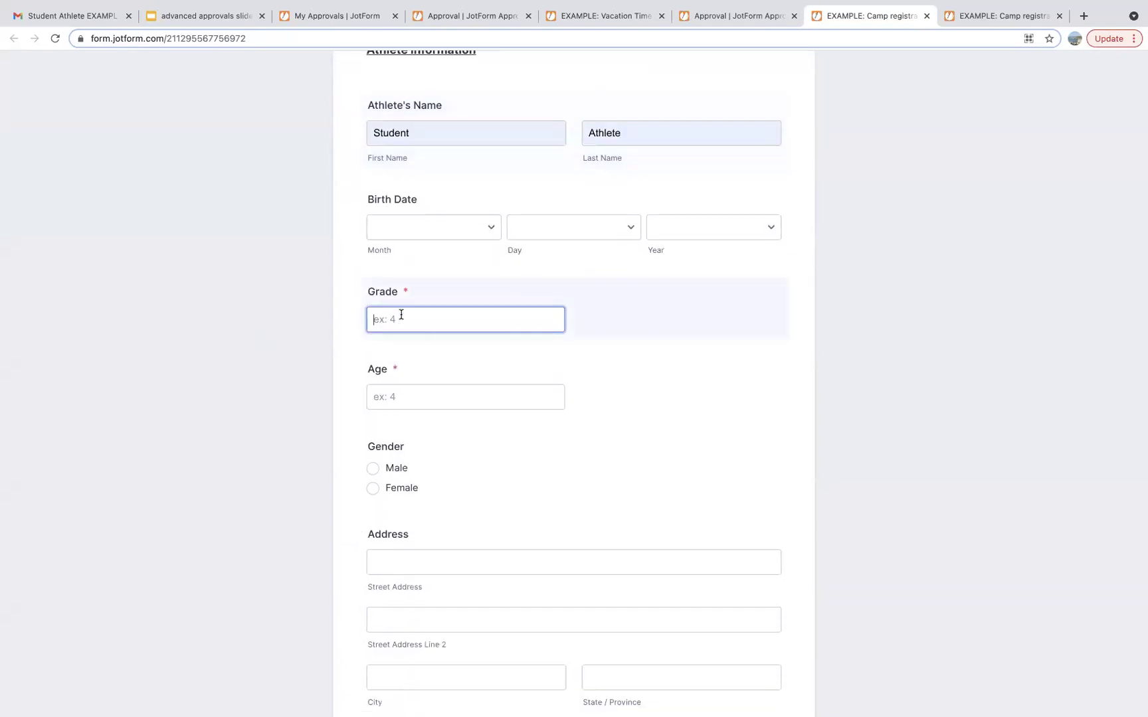
type("8")
left_click(404, 404)
type("14")
left_click(338, 463)
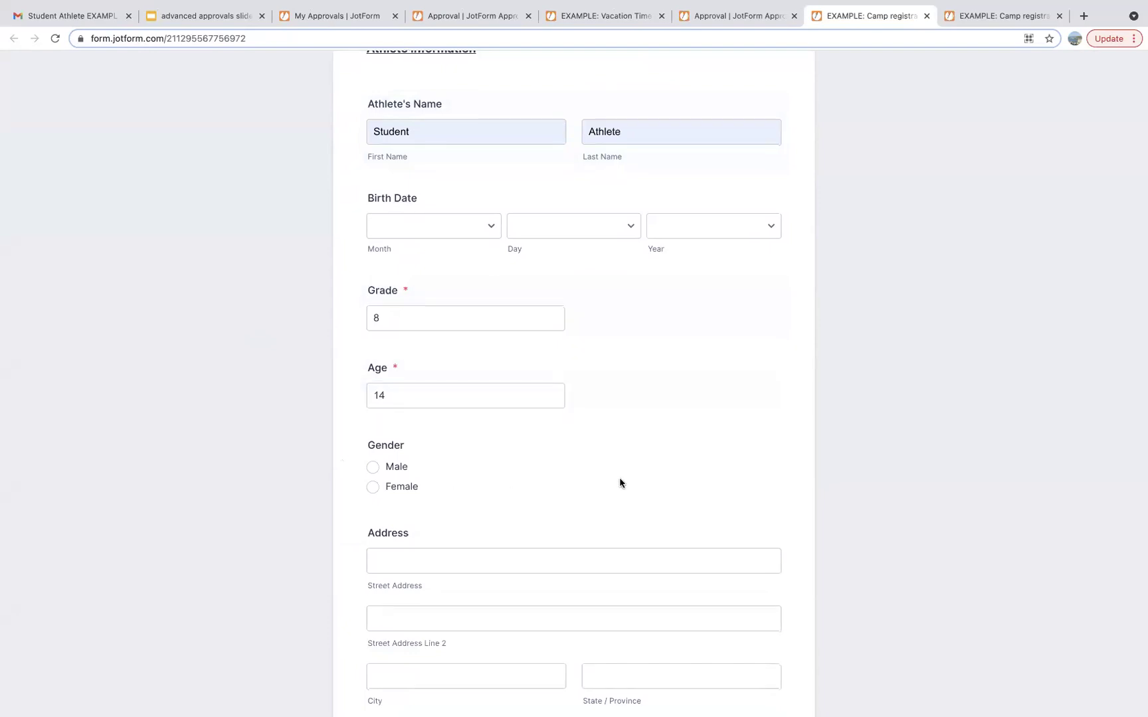
scroll(620, 483, "down", 3)
scroll(620, 482, "down", 13)
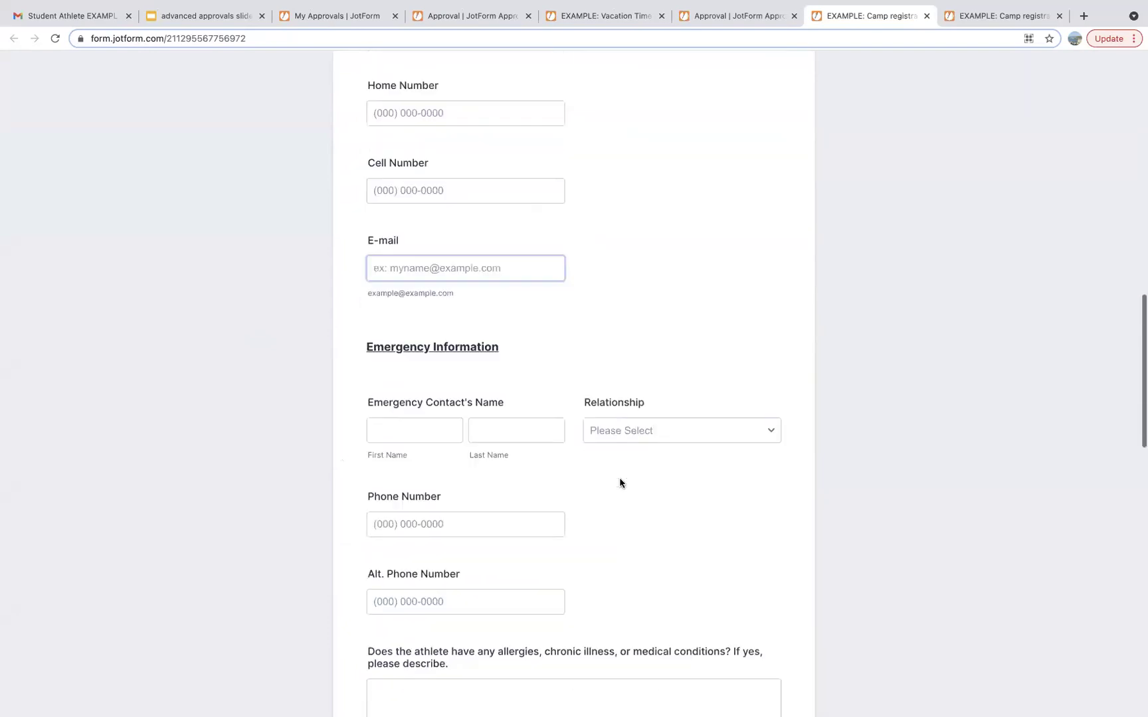
scroll(620, 483, "down", 15)
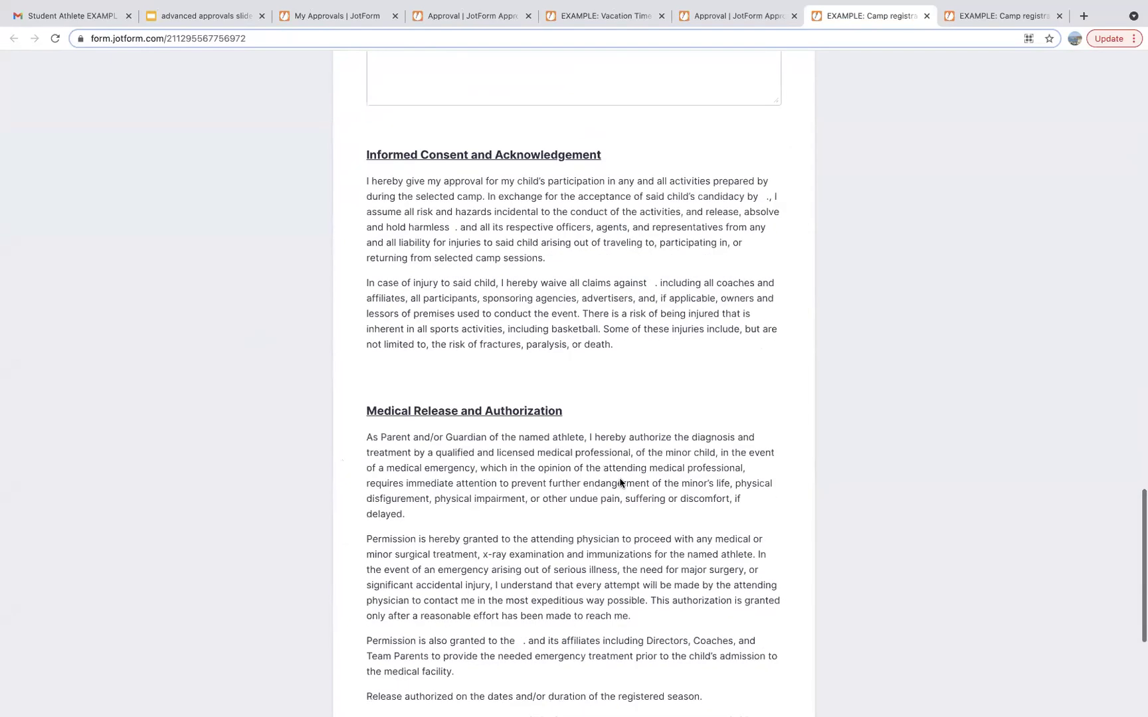
left_click(580, 628)
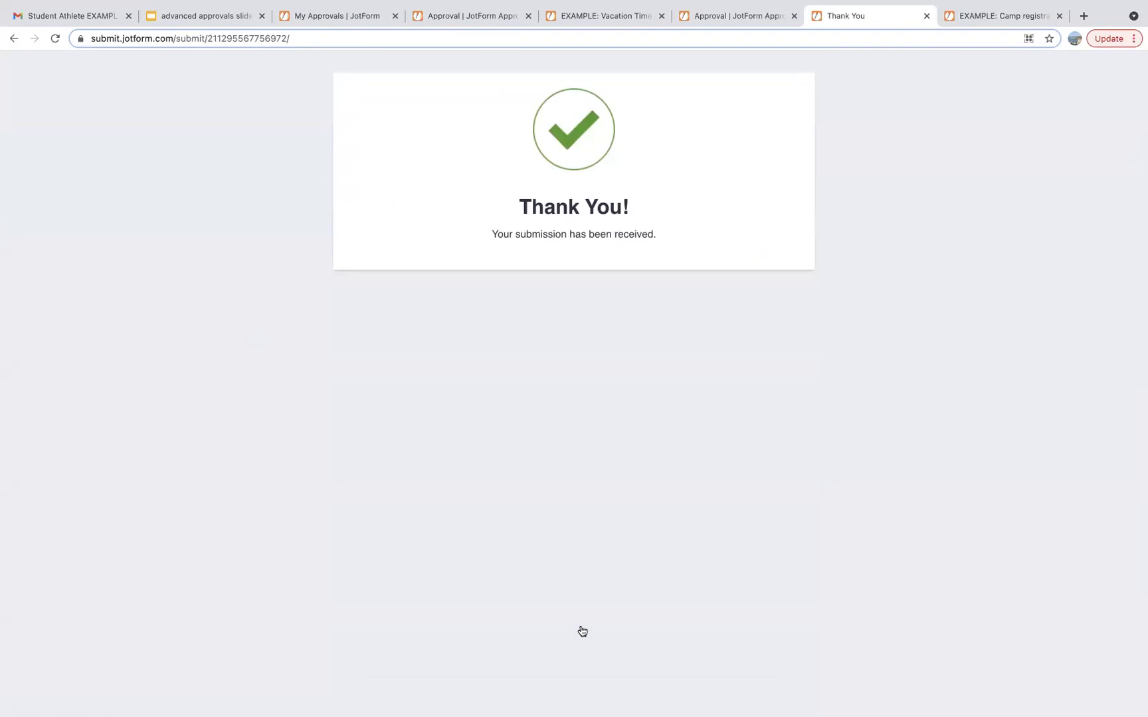
View JotForm's approval request email for the camp registration in Gmail.
left_click(59, 16)
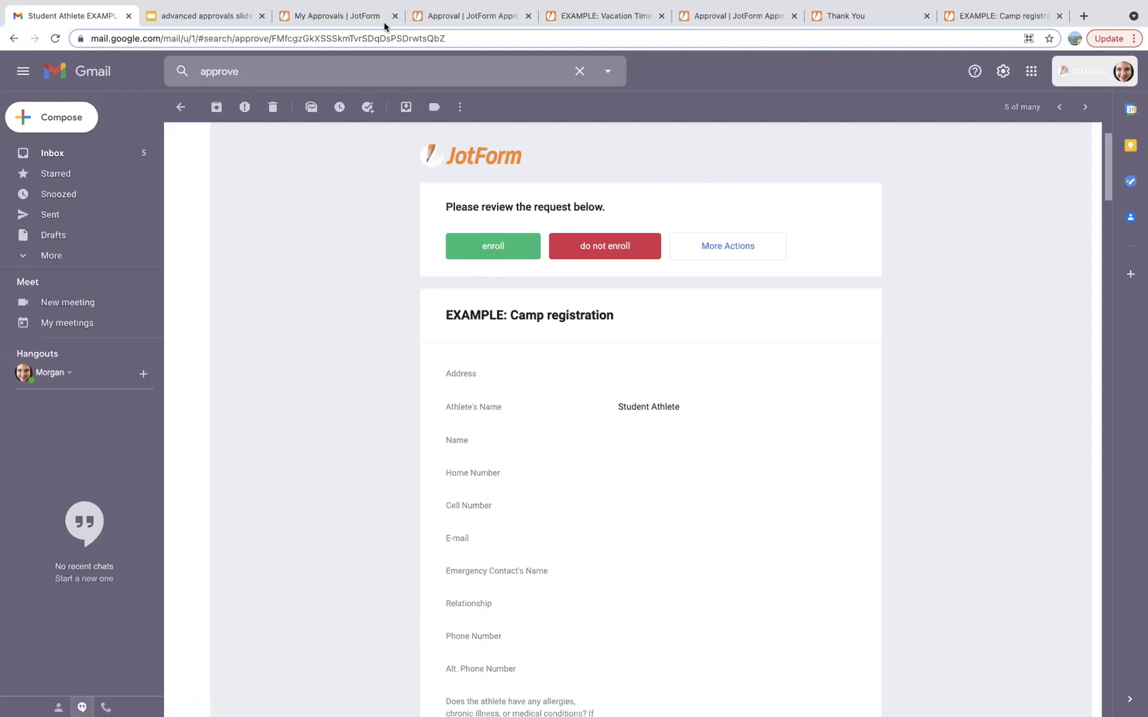
Return to JotForm and open the My Forms list.
left_click(339, 20)
left_click(88, 75)
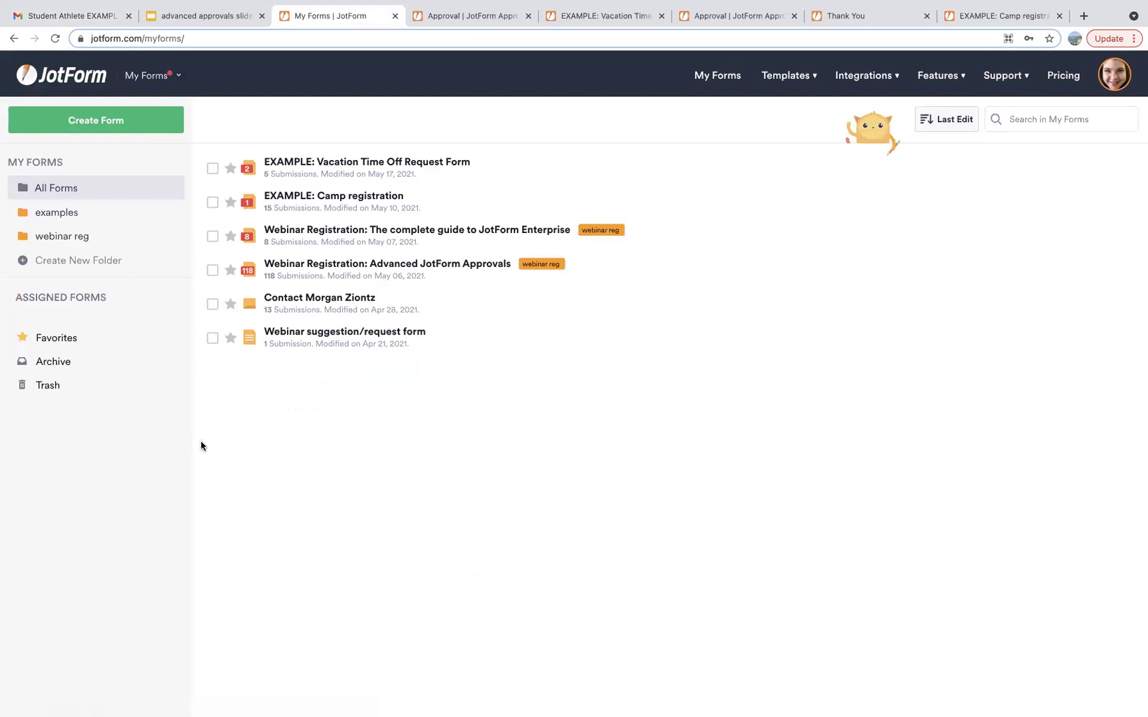
Open My Approvals, filter to Assigned to me, and view the Grade 8 test entry.
left_click(166, 78)
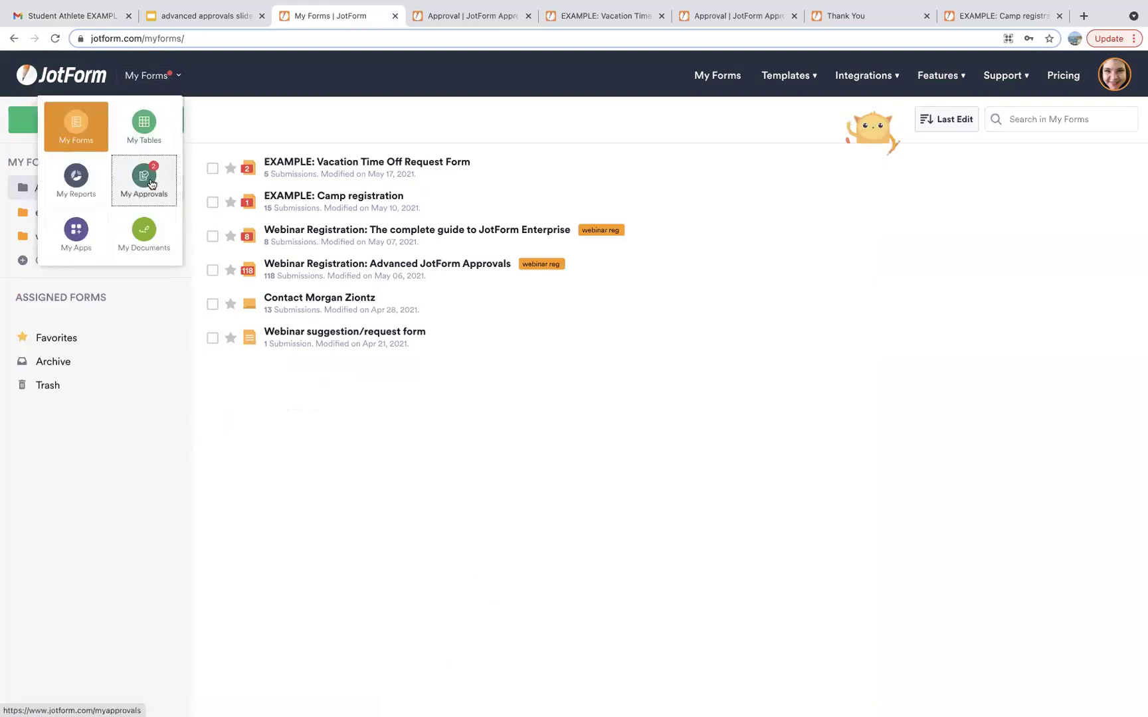
left_click(150, 183)
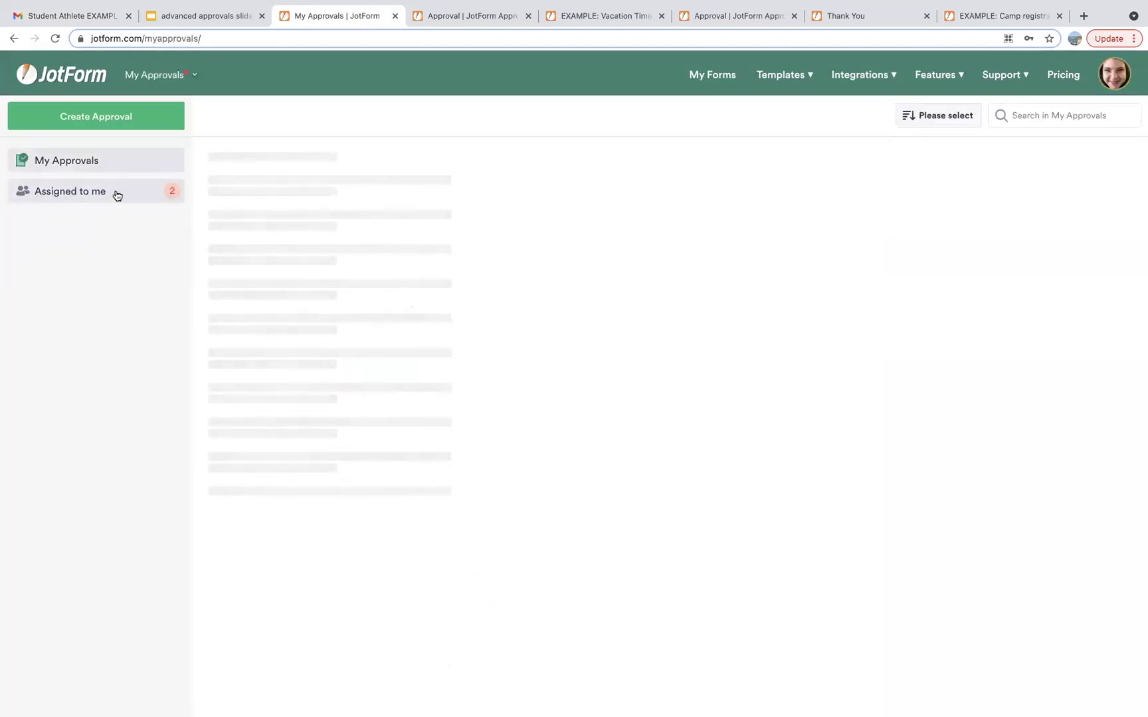
left_click(117, 195)
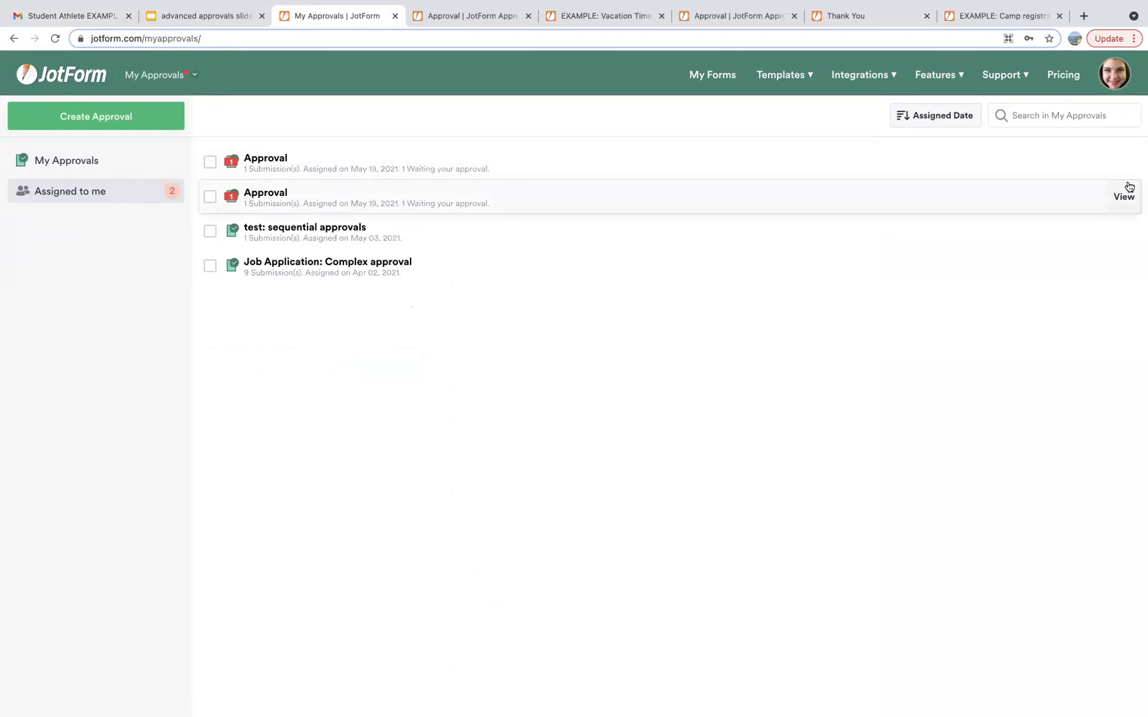
left_click(1127, 165)
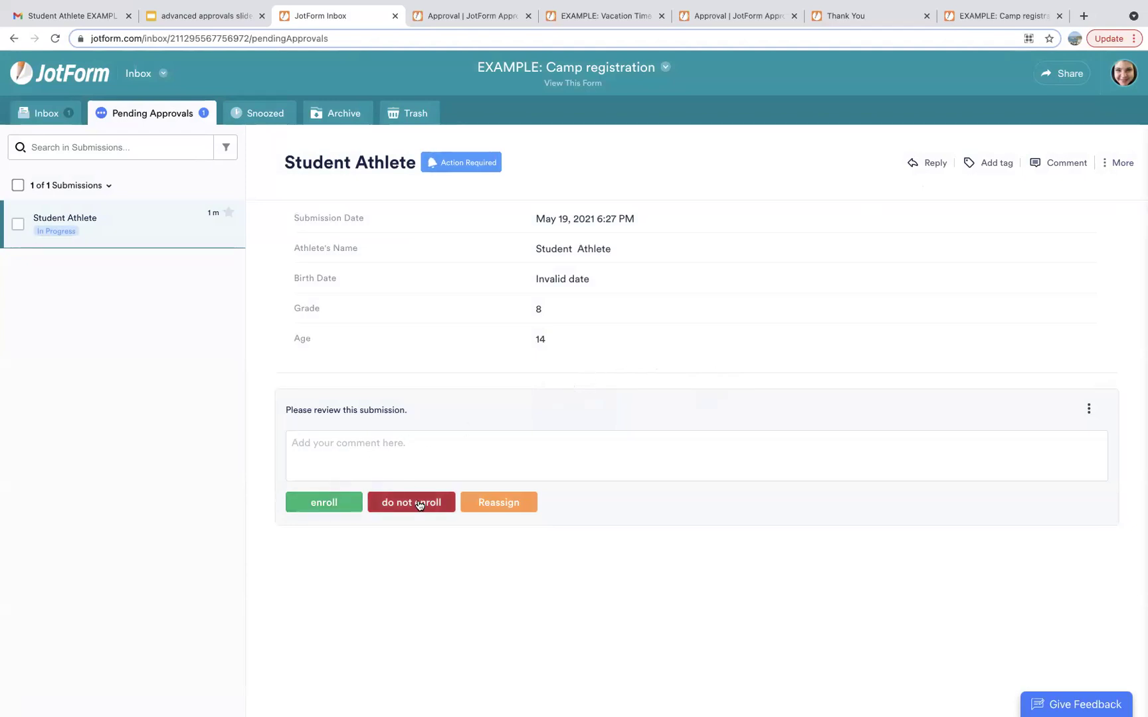
left_click(488, 506)
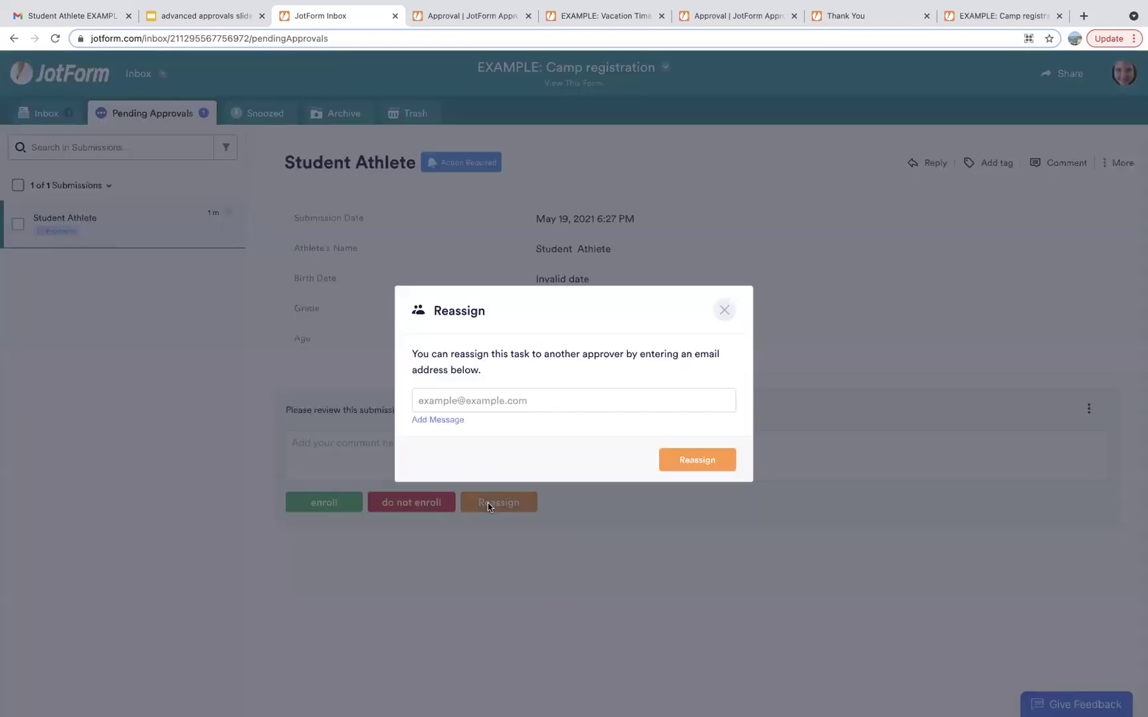
left_click(526, 397)
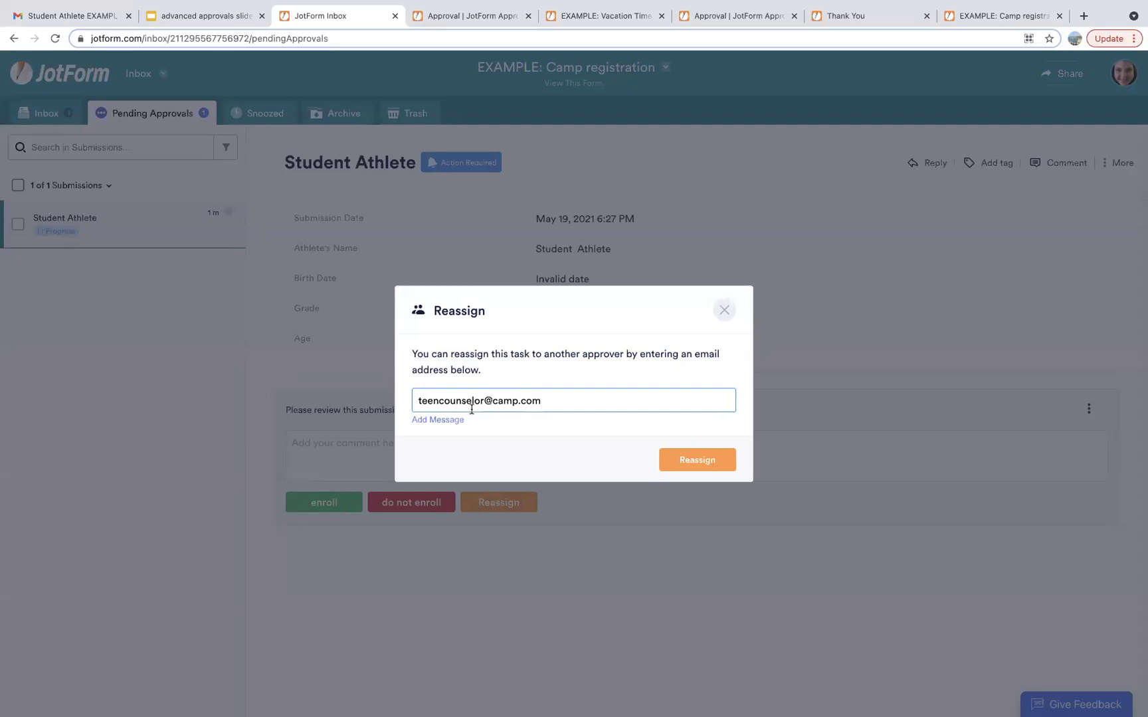
left_click(449, 420)
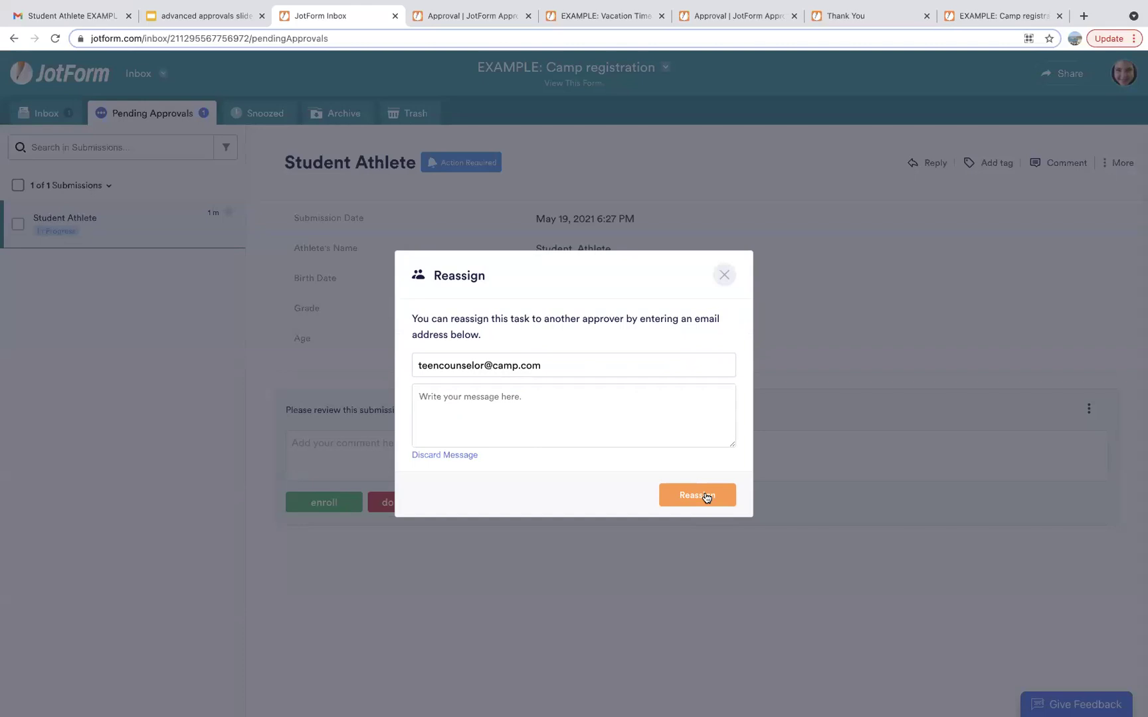
left_click(725, 275)
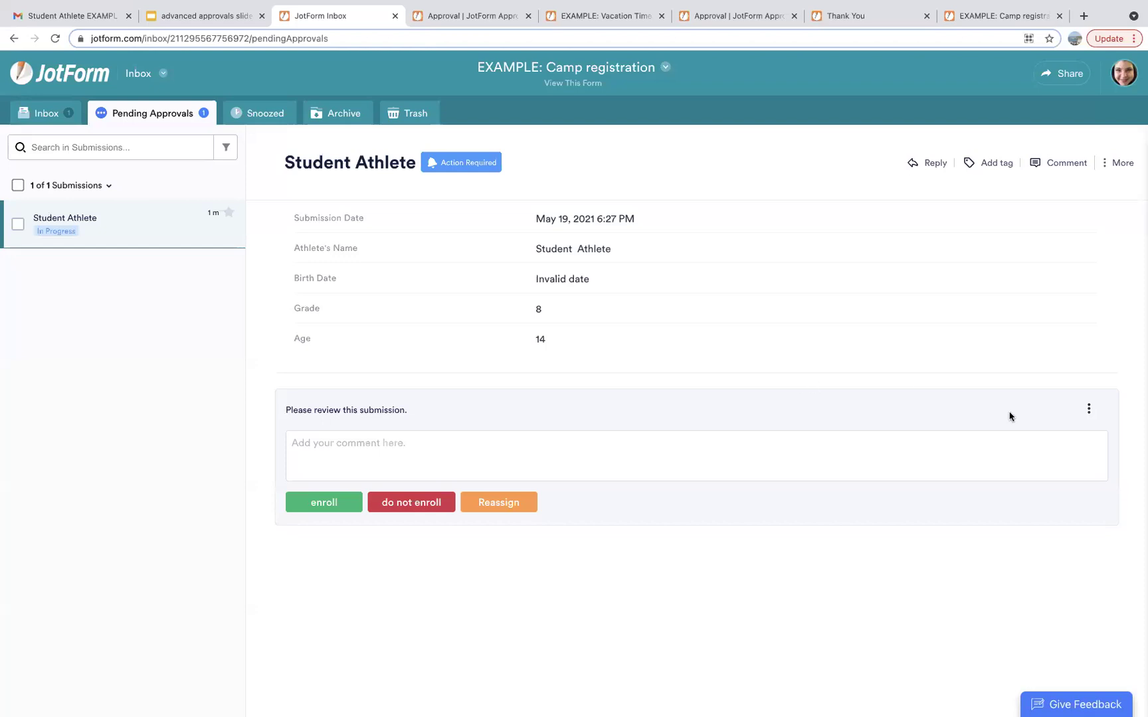
Snooze the Student Athlete submission until 3 hours later.
left_click(1090, 410)
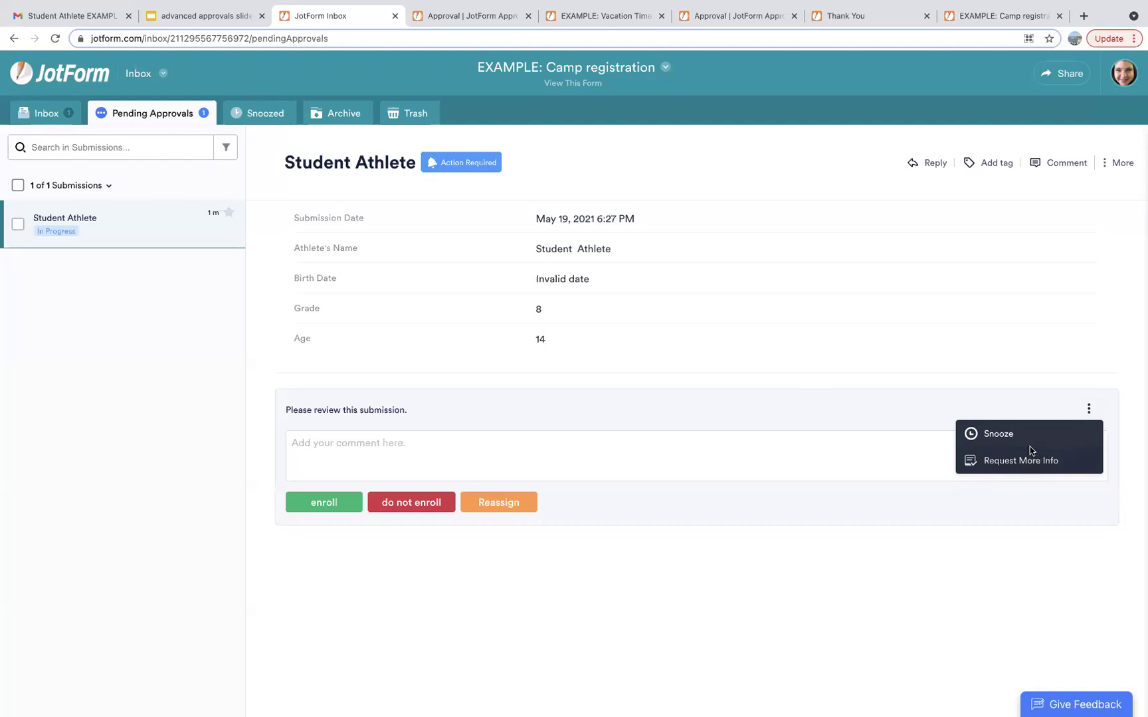
left_click(999, 434)
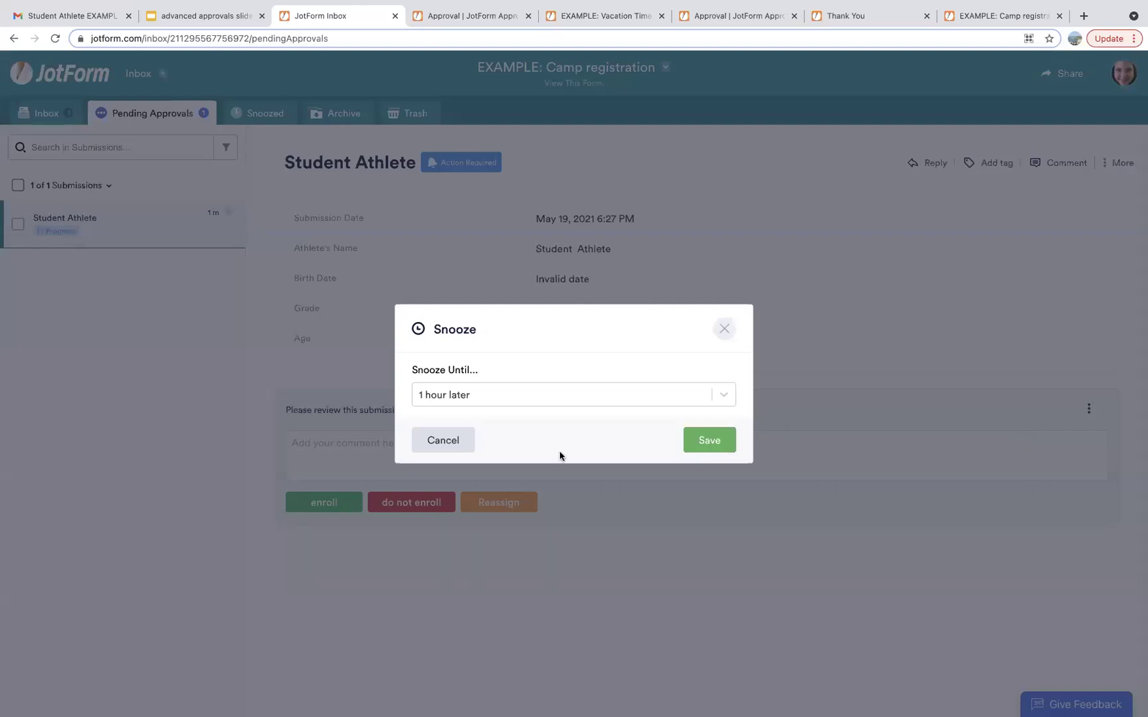
left_click(516, 389)
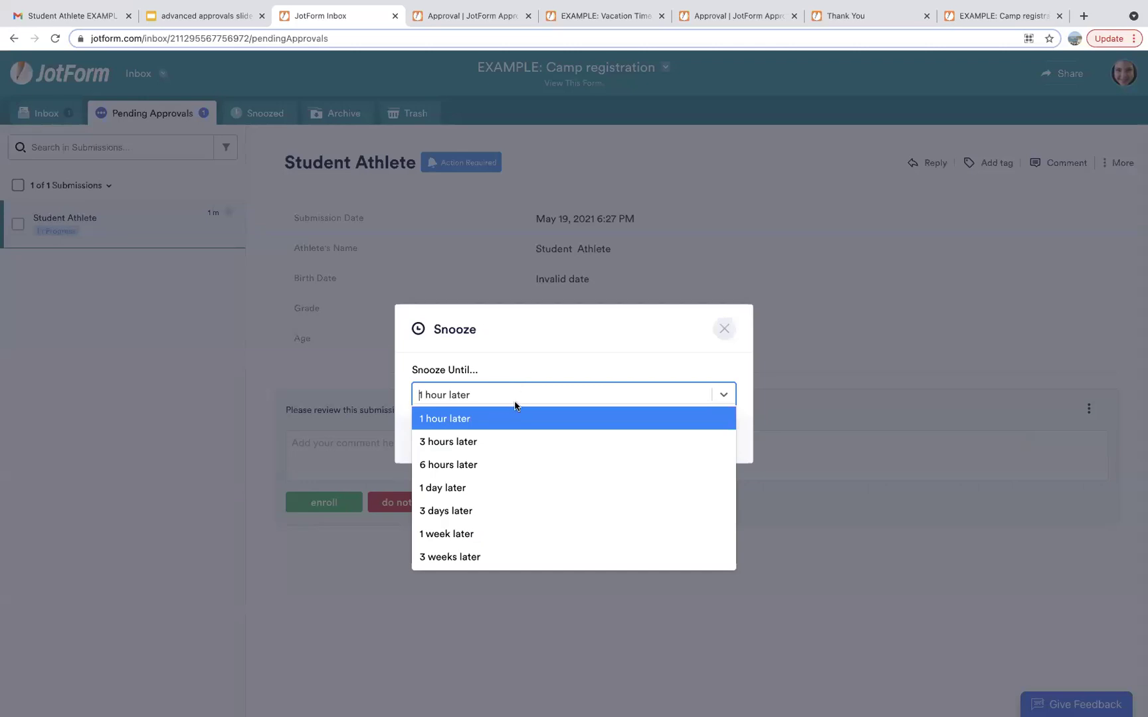
left_click(477, 441)
left_click(709, 439)
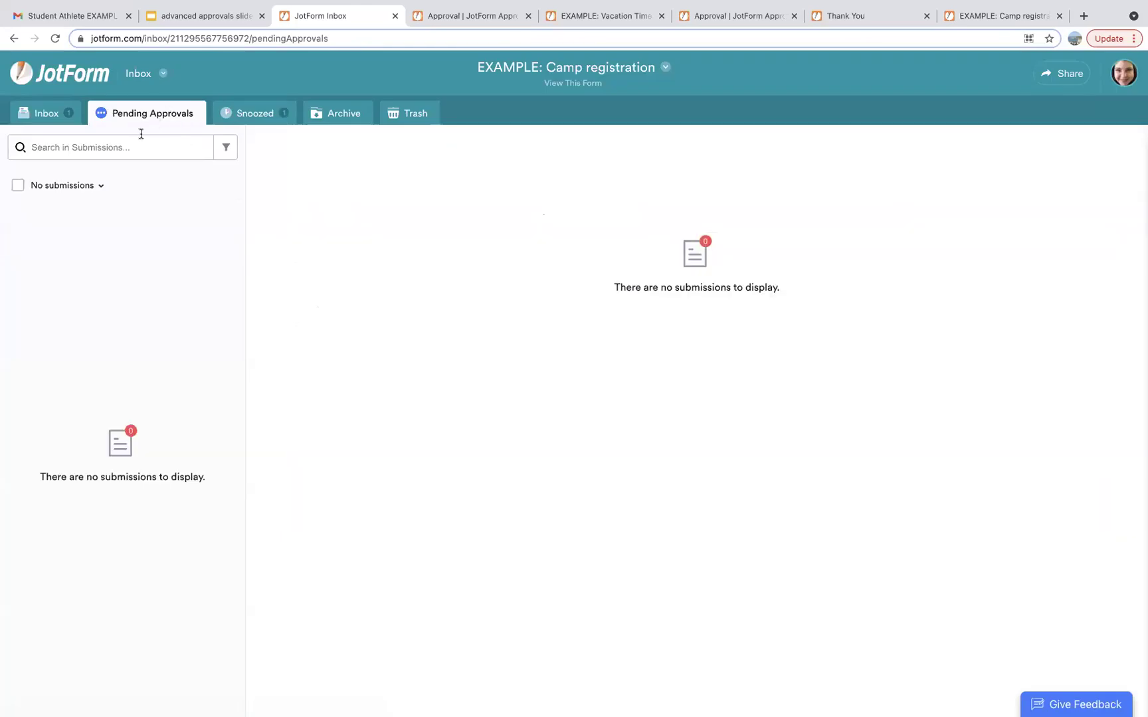
Approve the snoozed Student Athlete registration with the enroll outcome.
left_click(237, 112)
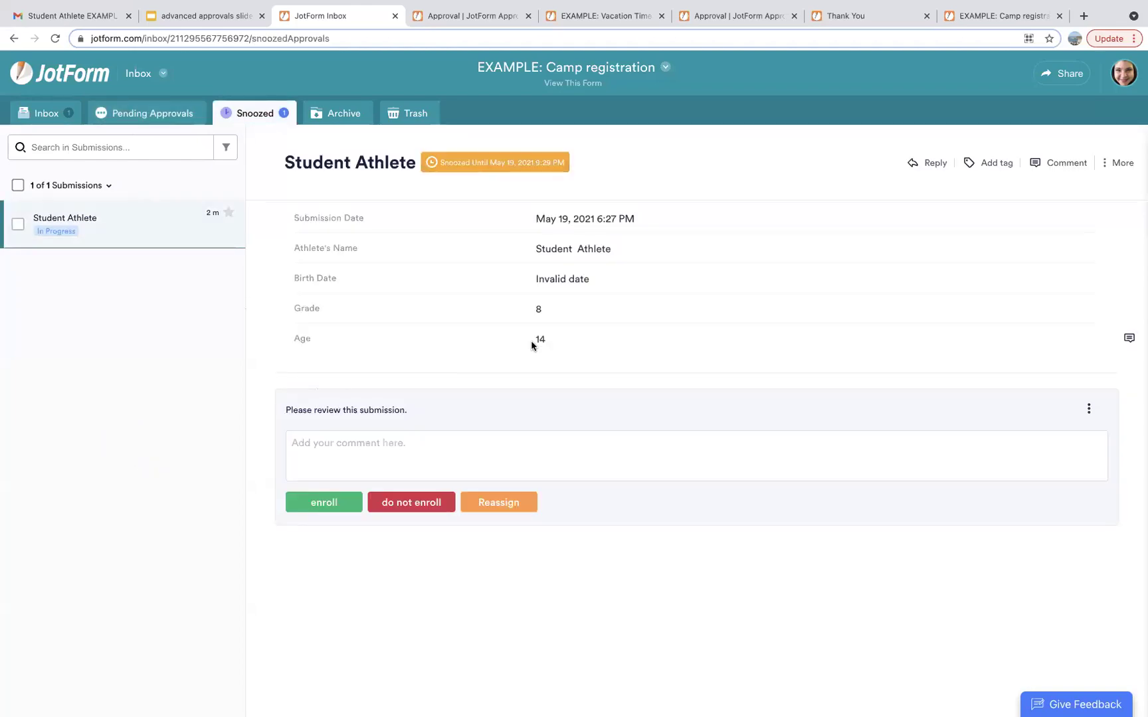
left_click(334, 505)
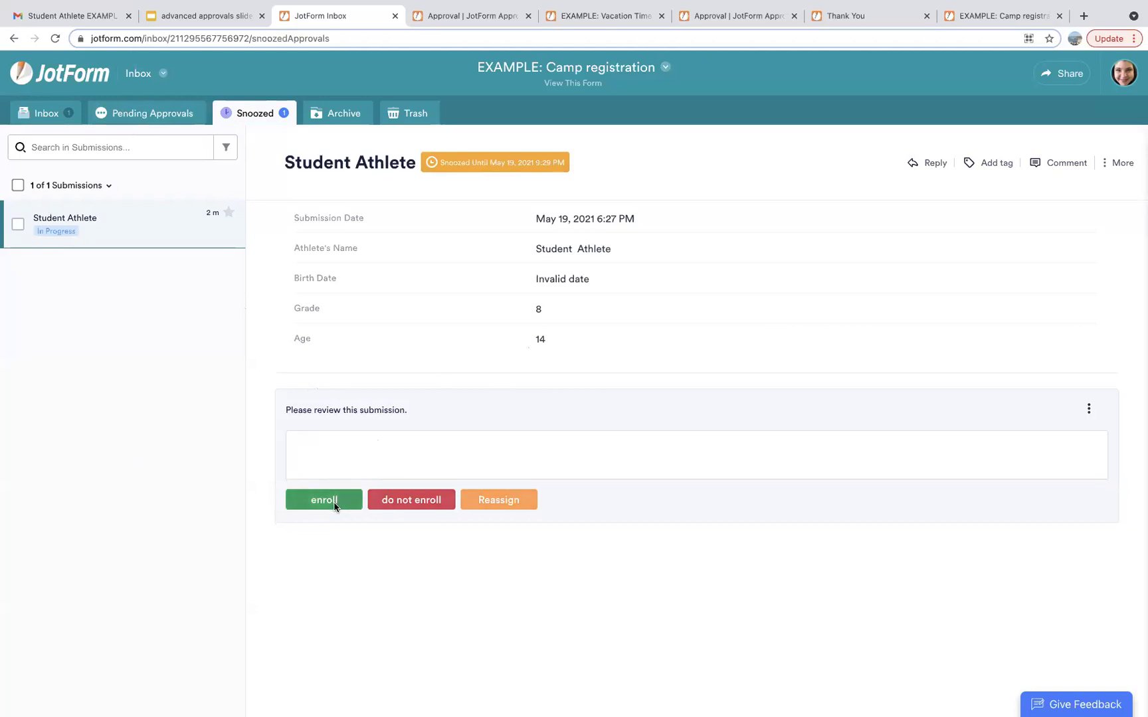
left_click(334, 503)
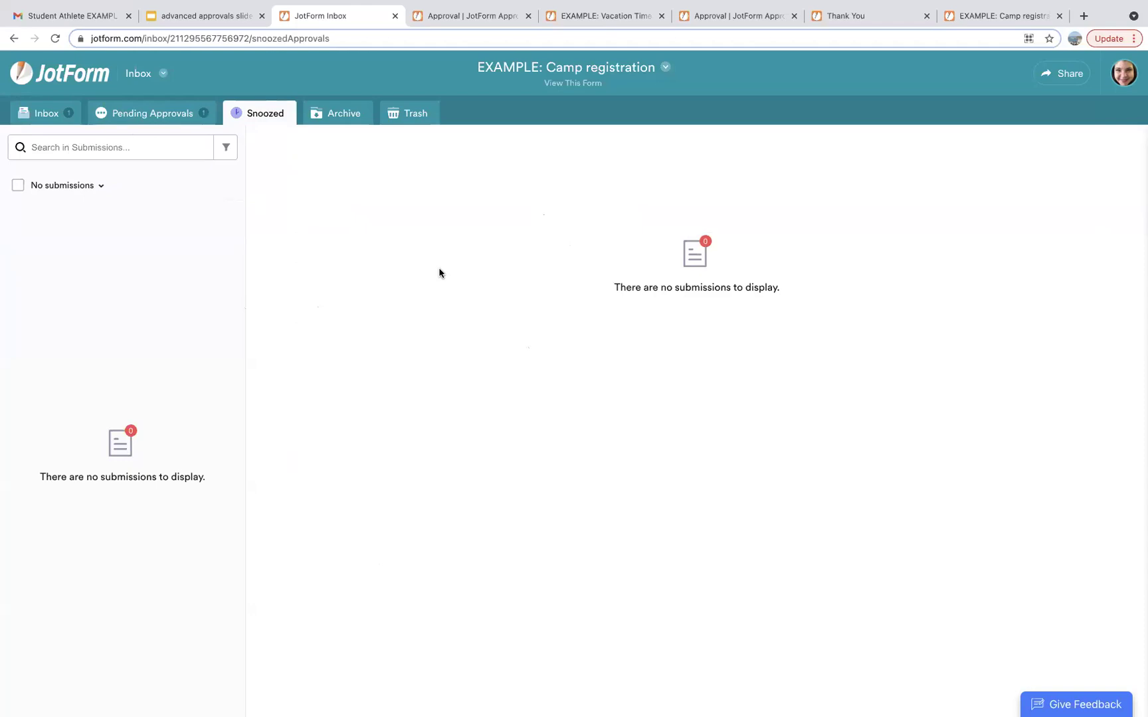
Select the Q&A slide in the Google Slides deck and present it full screen.
left_click(478, 17)
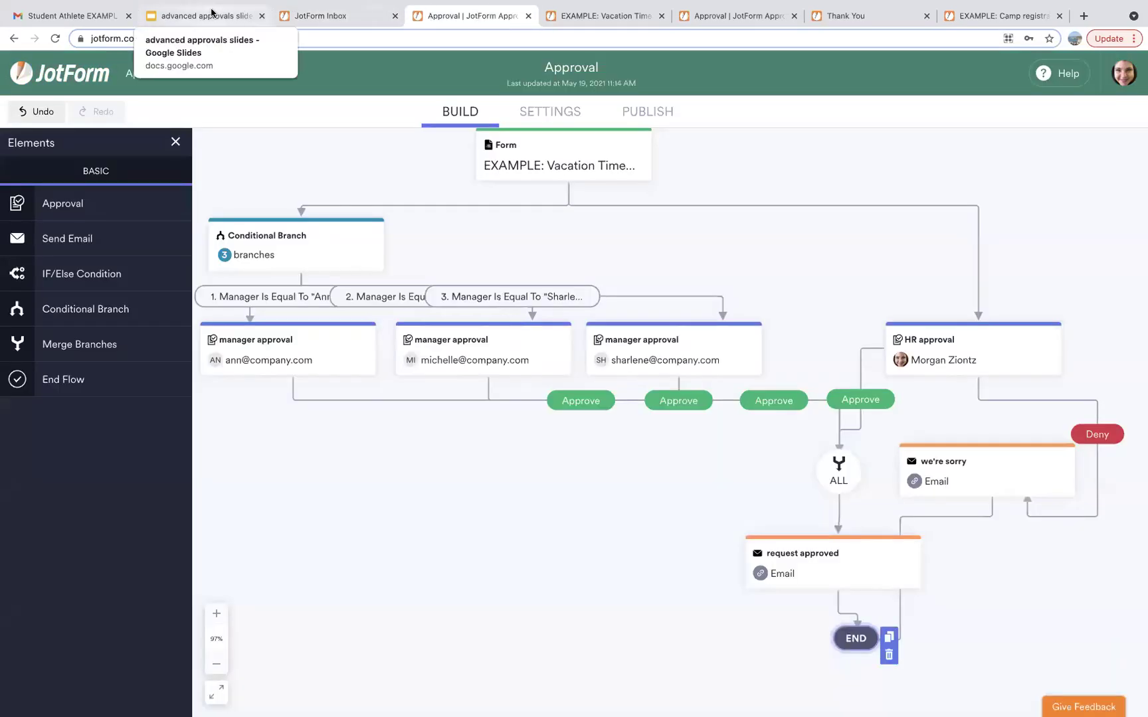
left_click(210, 16)
left_click(81, 547)
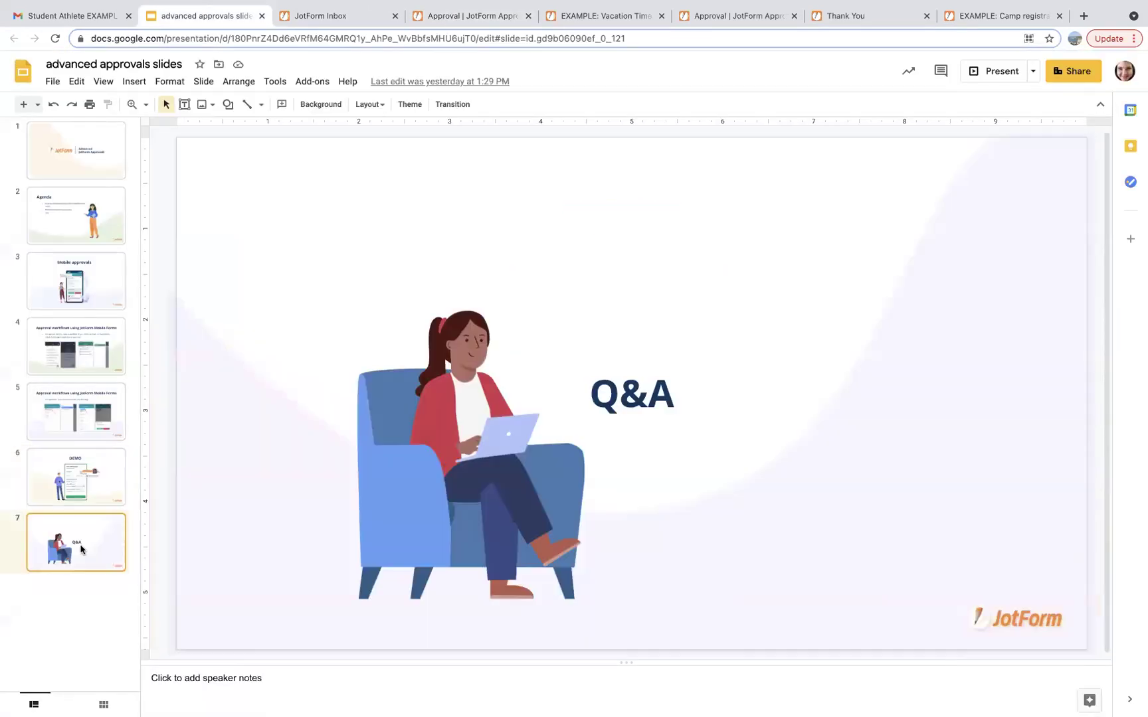
left_click(1003, 75)
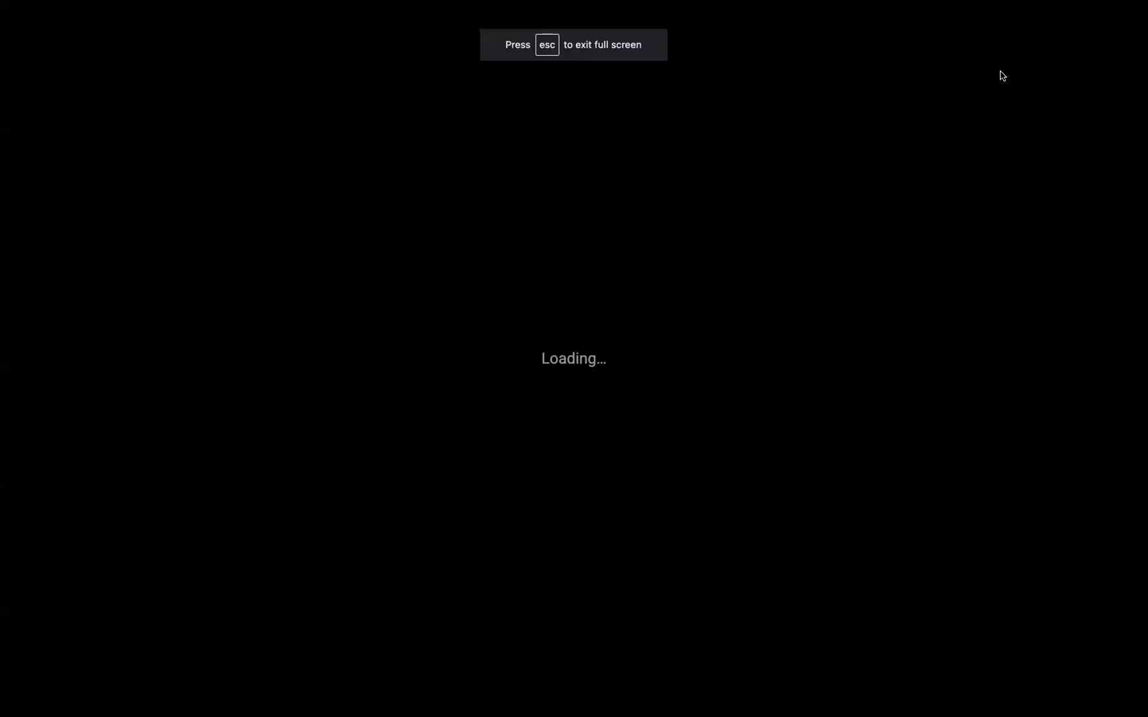